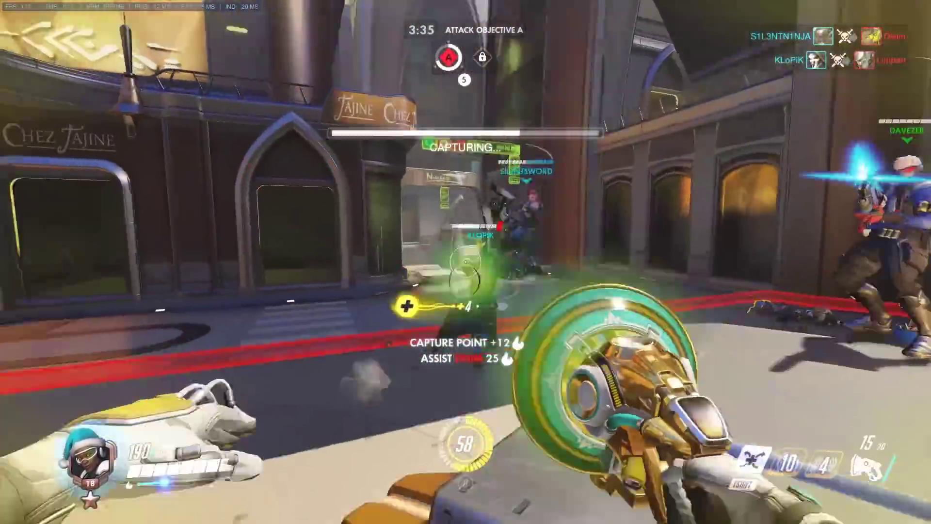
Step: As Lúcio, move onto the payload, fire at nearby enemies and activate Amp It Up
key(r)
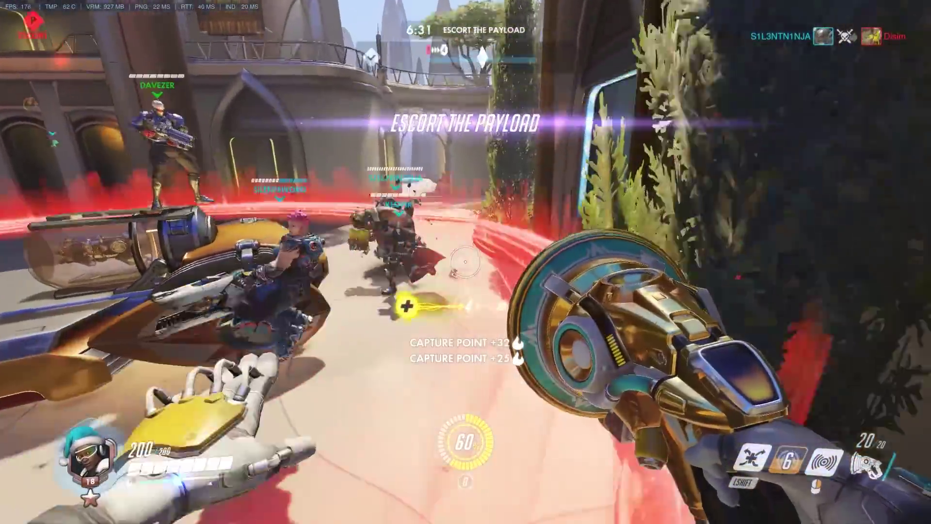
key(w)
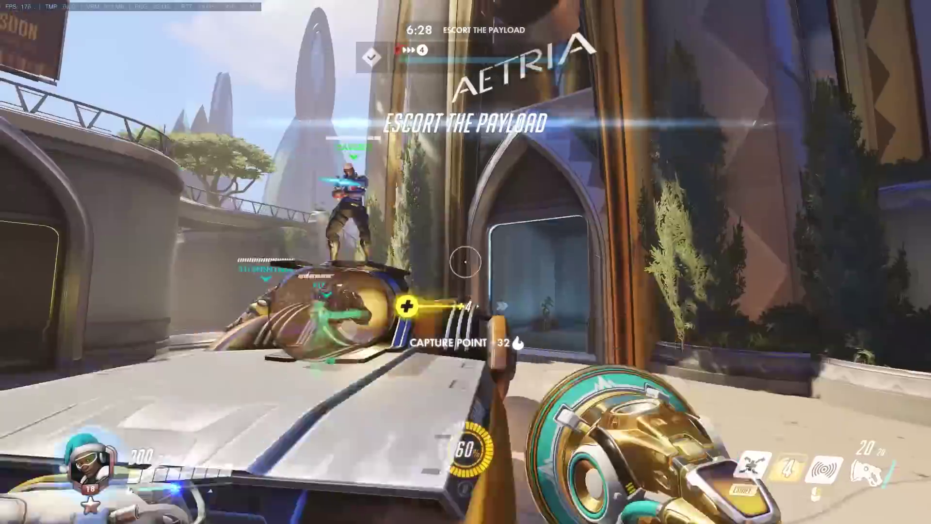
key(w)
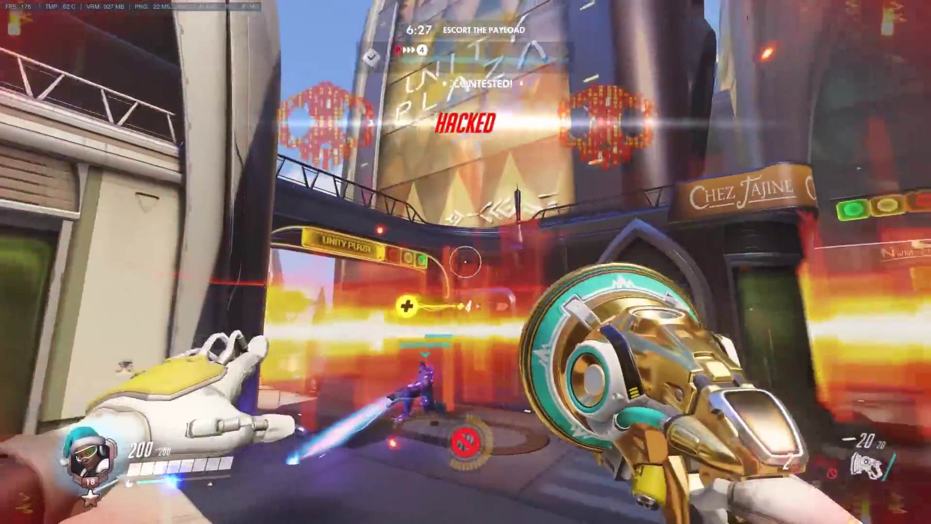
key(w)
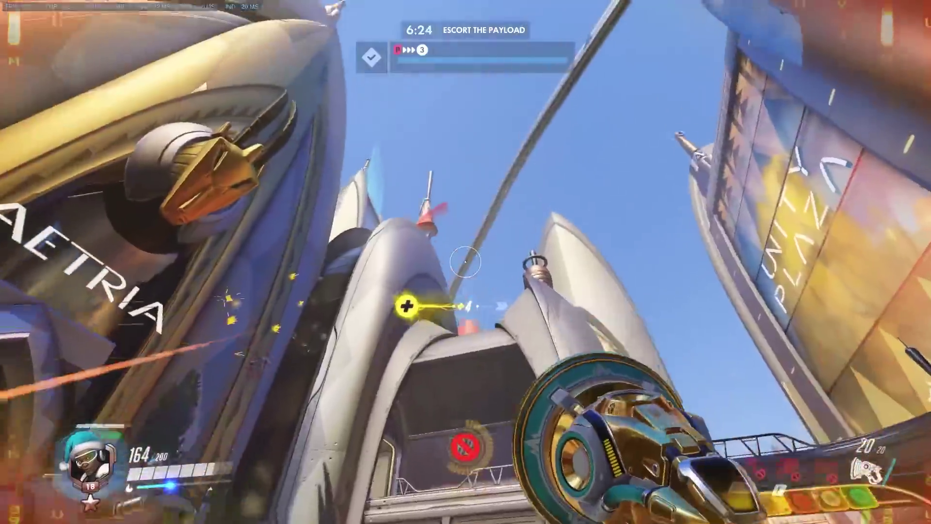
key(w)
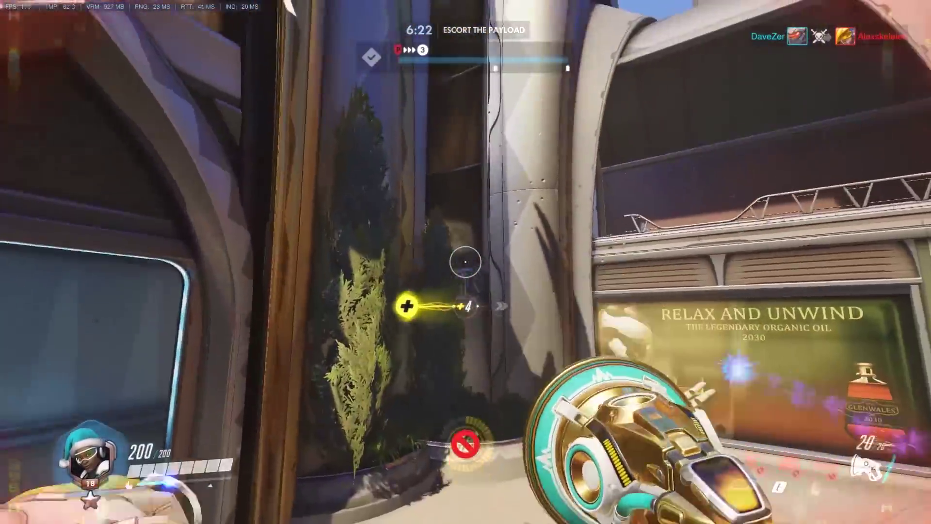
key(w)
click(466, 262)
key(w)
key(c)
key(e)
key(w)
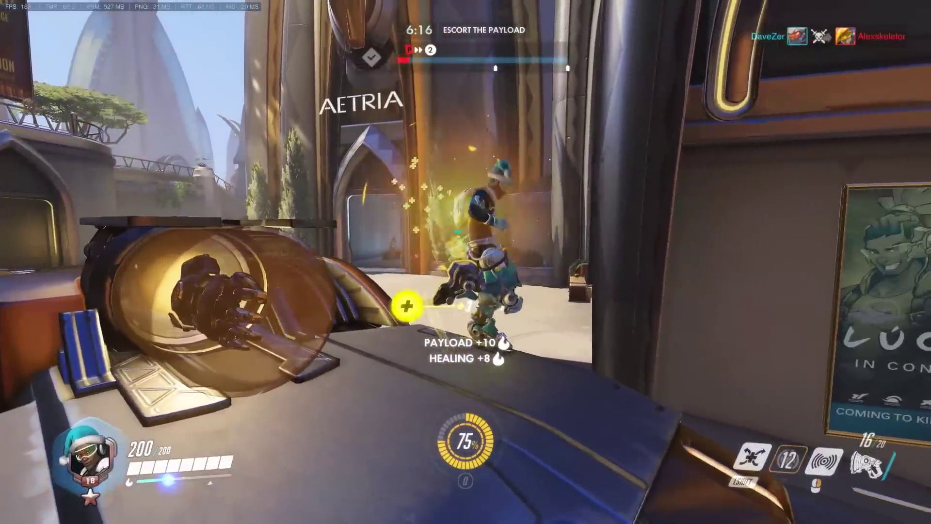
key(w)
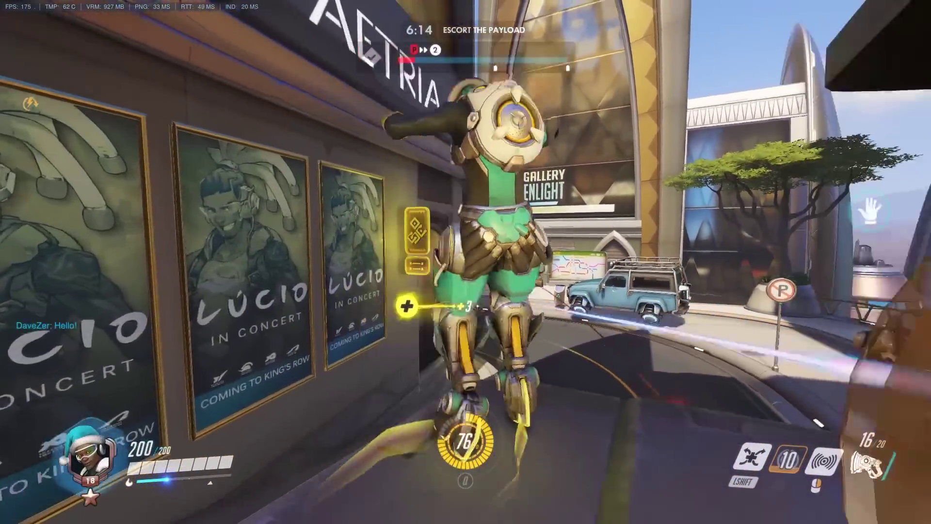
key(w)
Step: Fire down the Gallery Enlight street, reload, and switch Crossfade from healing to speed
click(466, 262)
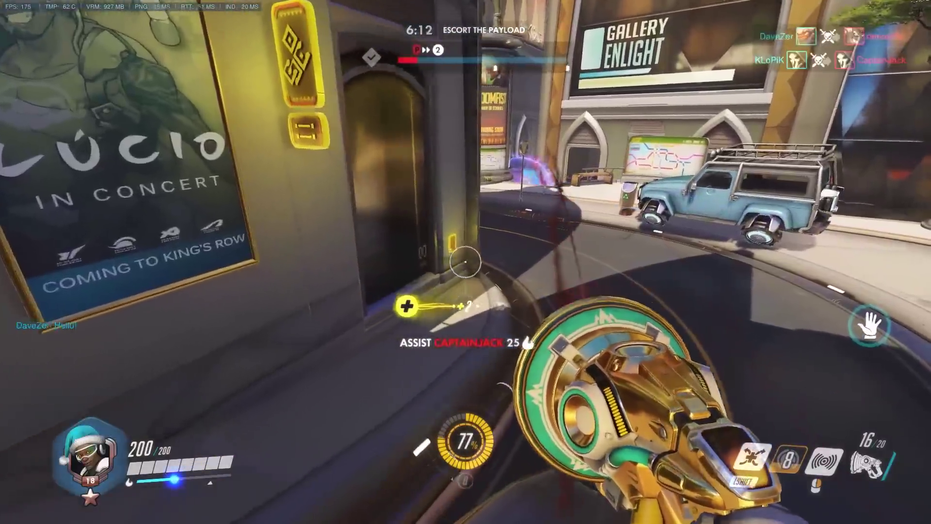
key(w)
click(465, 262)
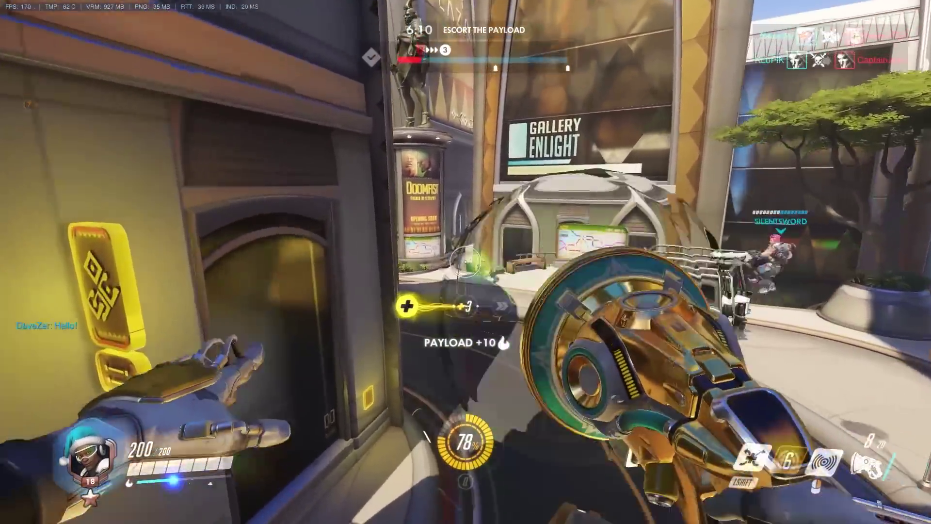
key(r)
key(w)
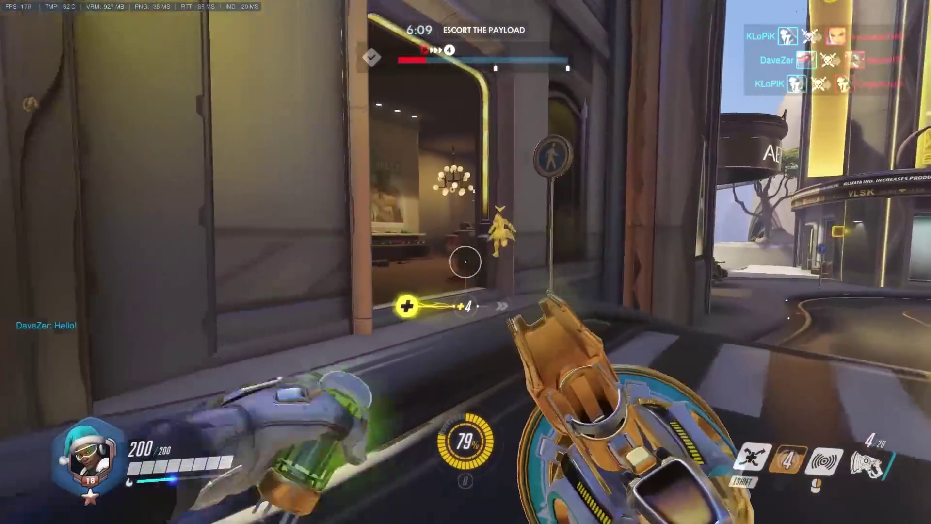
key(w)
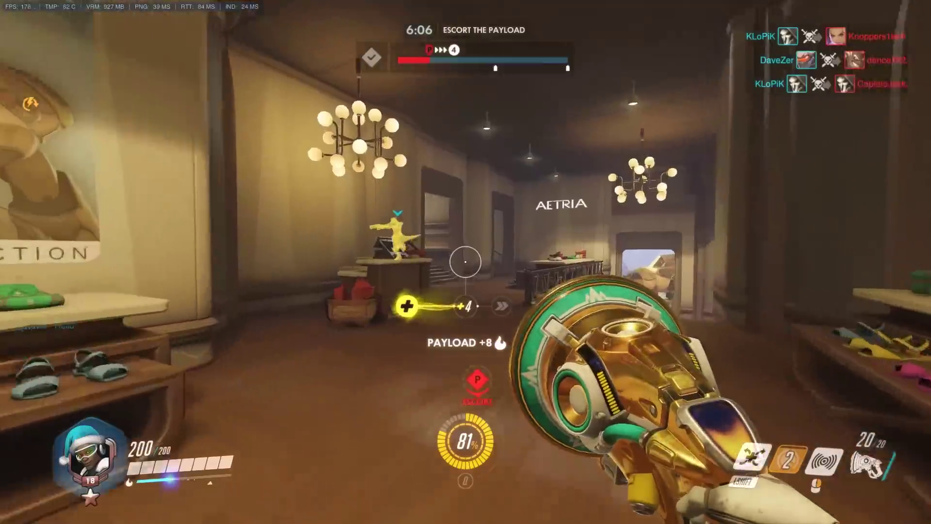
key(w)
key(shift)
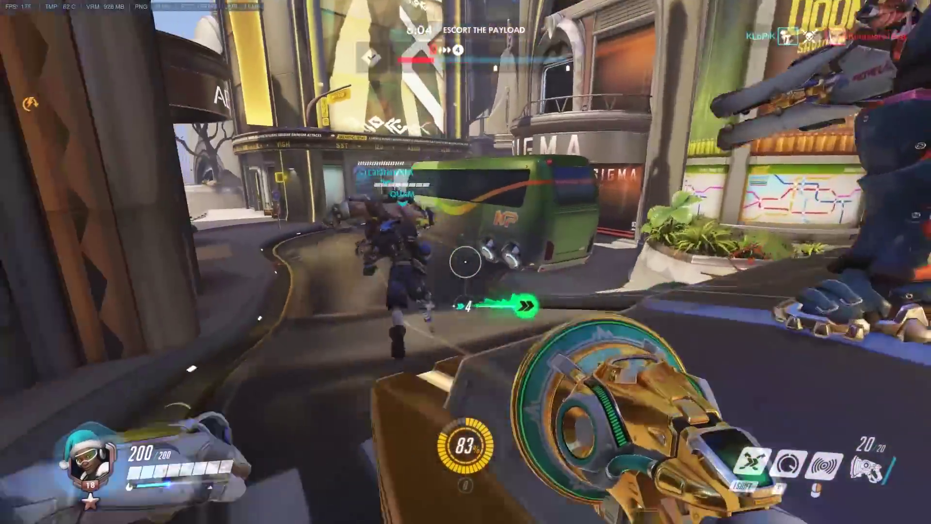
Step: Advance around the bus, fire at the enemy Reinhardt and knock him back with Soundwave
key(w)
click(466, 262)
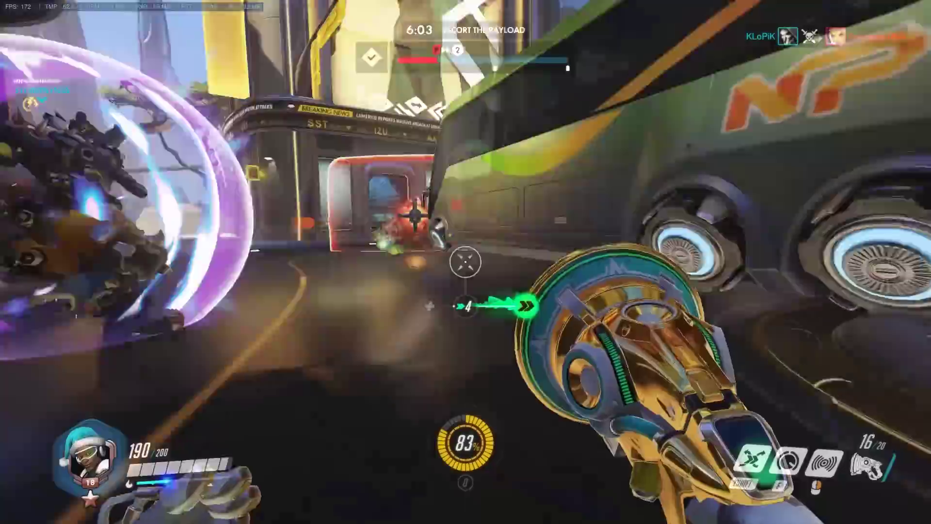
key(w)
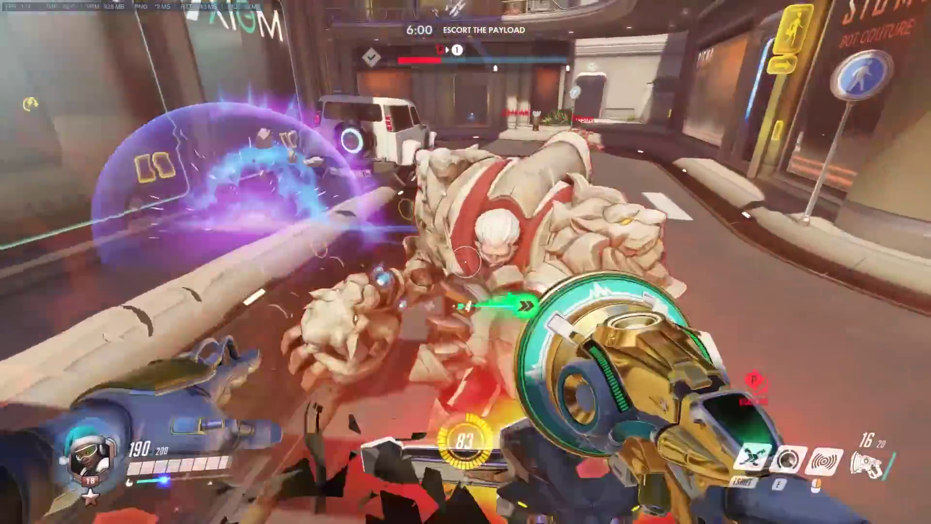
key(w)
click(466, 262)
right_click(466, 262)
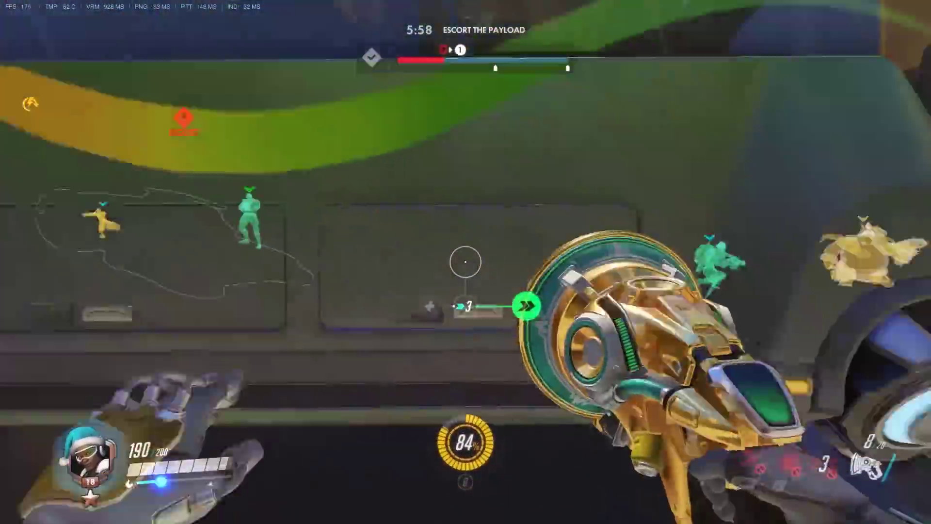
key(w)
click(465, 262)
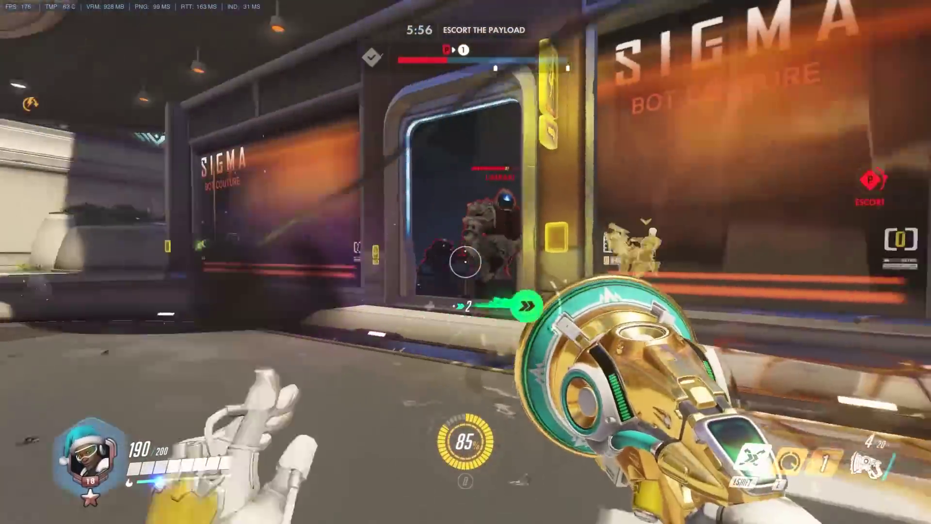
Step: Amp It Up, reload, and finish firing at Reinhardt through the mannequin room, then Soundwave
key(w)
key(e)
click(466, 262)
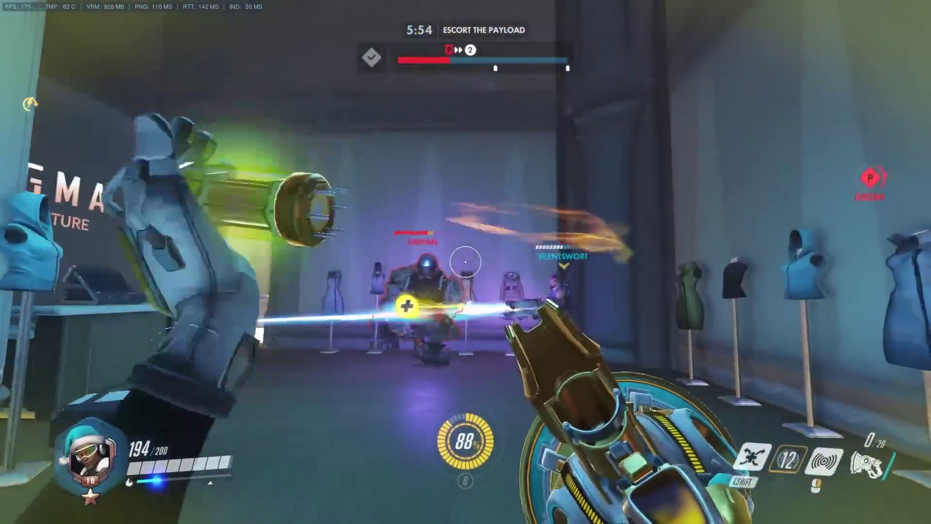
key(w)
key(r)
click(466, 262)
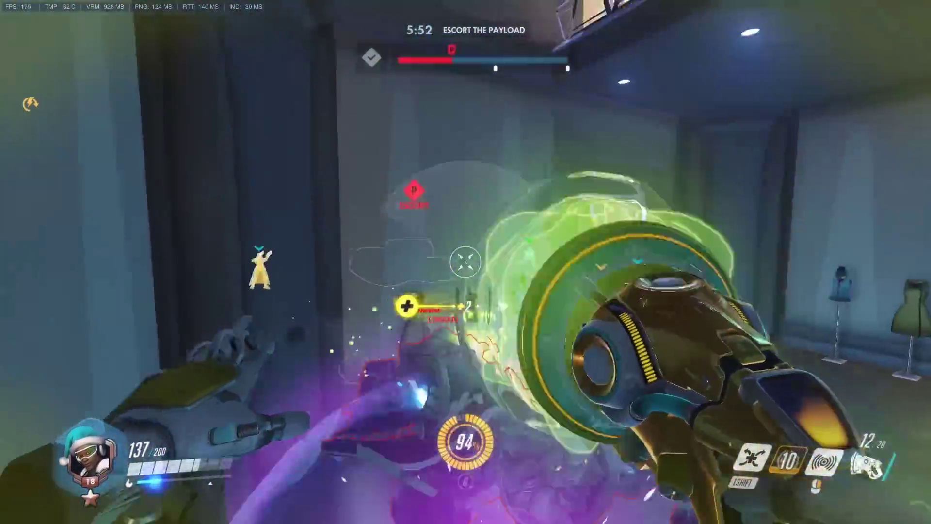
key(w)
click(466, 262)
right_click(465, 262)
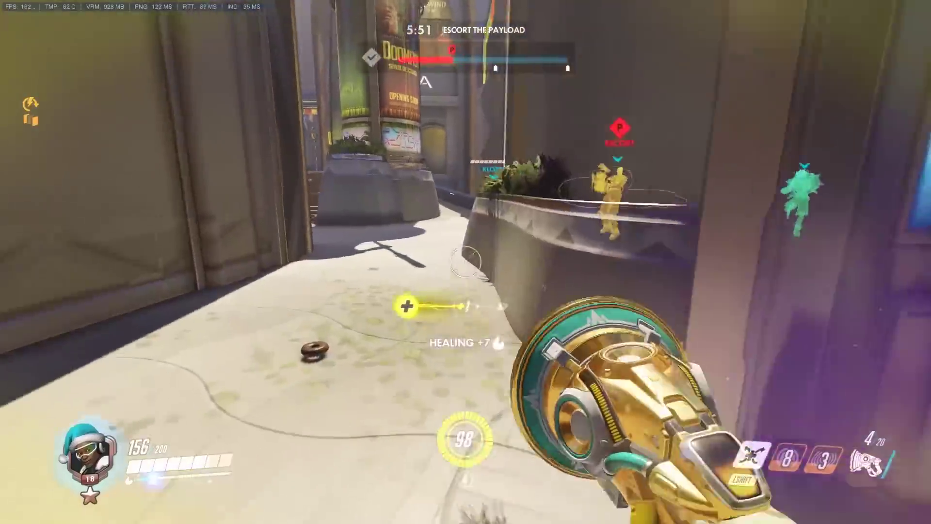
key(shift)
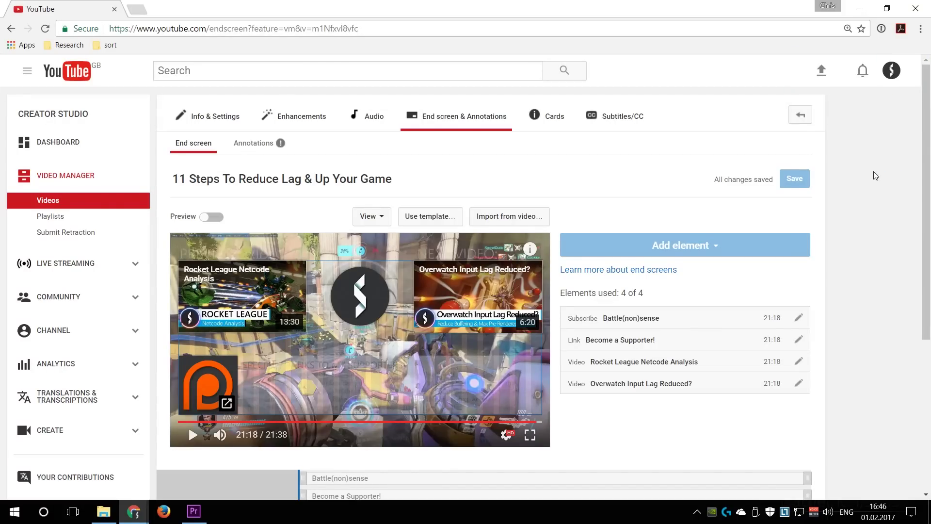
Step: Open the '11 Steps To Reduce Lag & Up Your Game' watch page and expand its full description
mouse_move(286, 148)
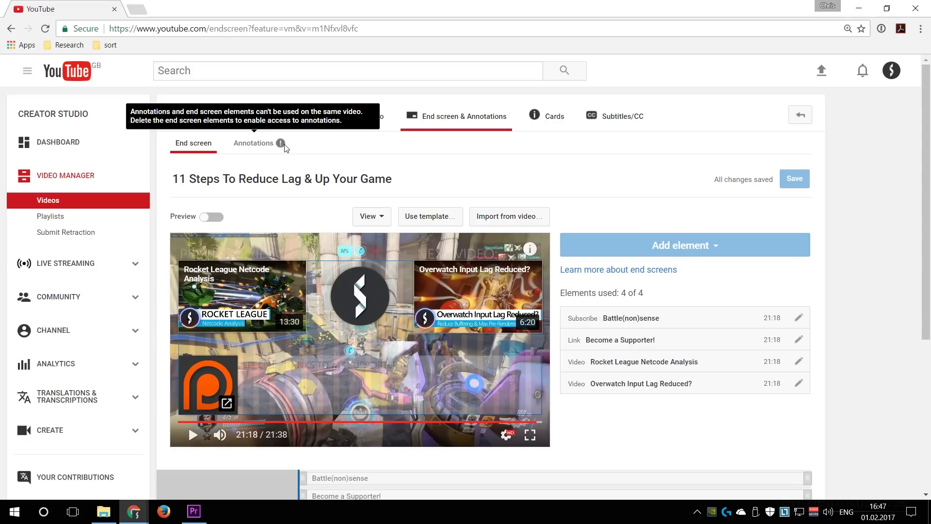
click(221, 122)
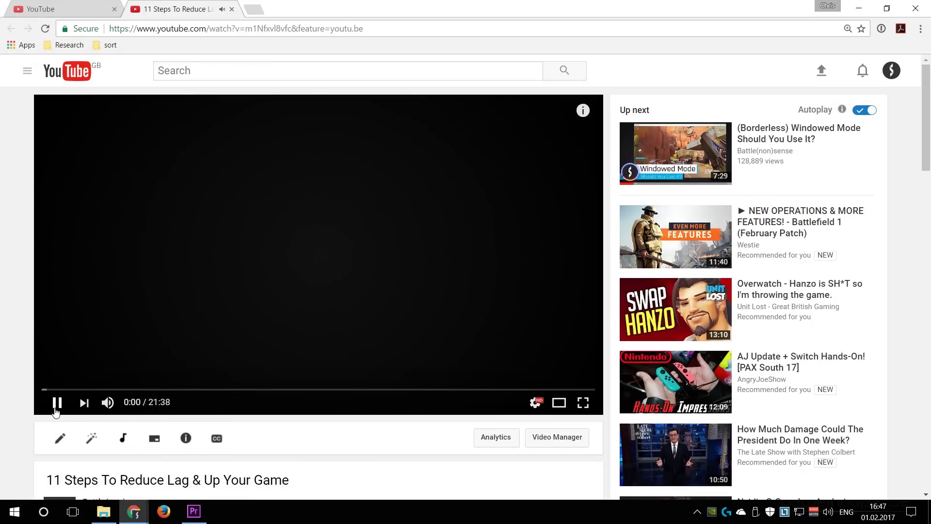
scroll(214, 284, down, 7)
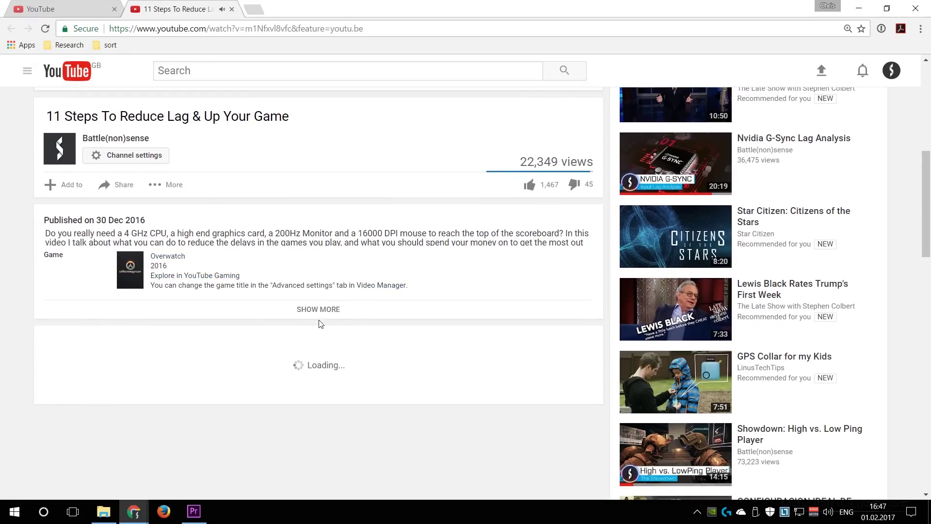
click(319, 310)
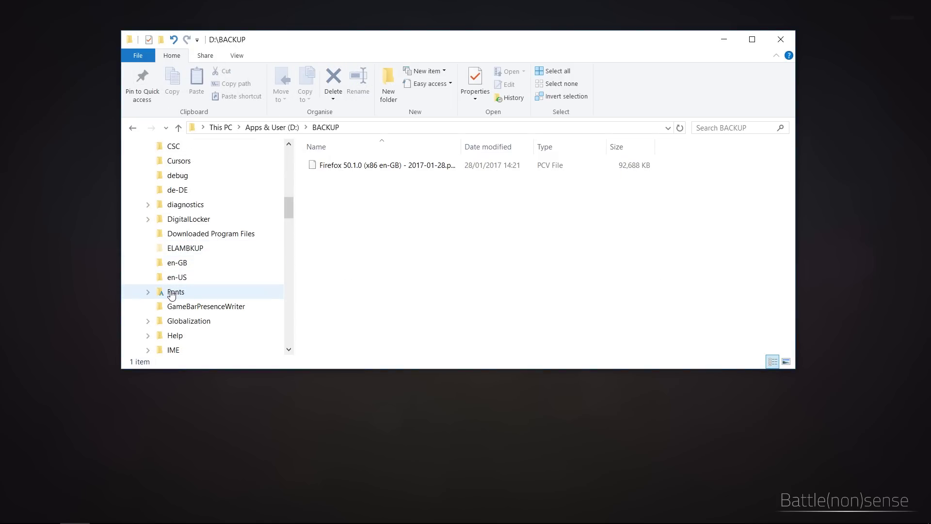
Step: Copy the Fonts folder into D:\BACKUP and advance MozBackup past its welcome page
drag(171, 295, 369, 211)
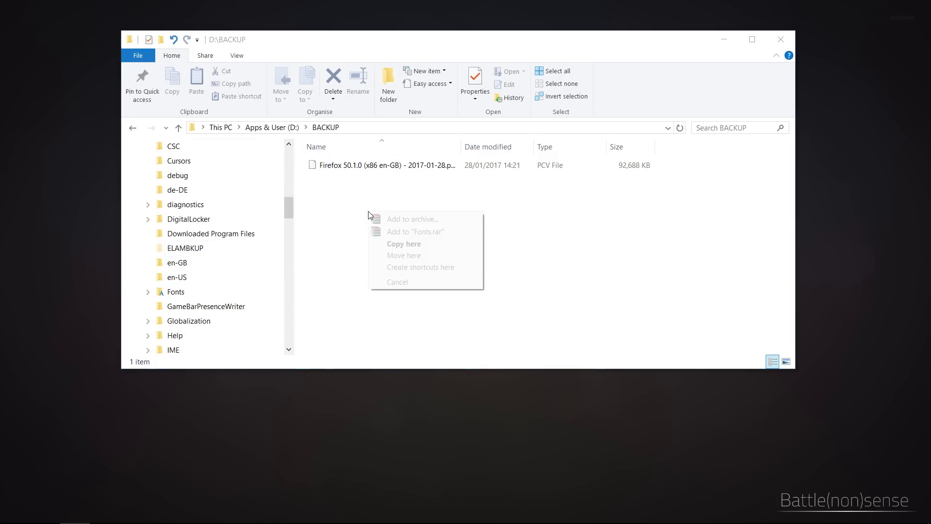
click(415, 245)
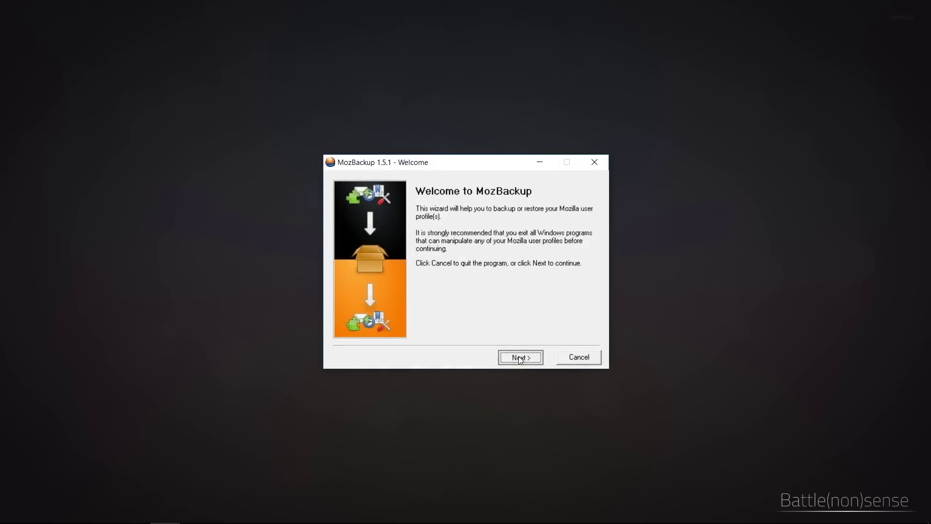
click(520, 358)
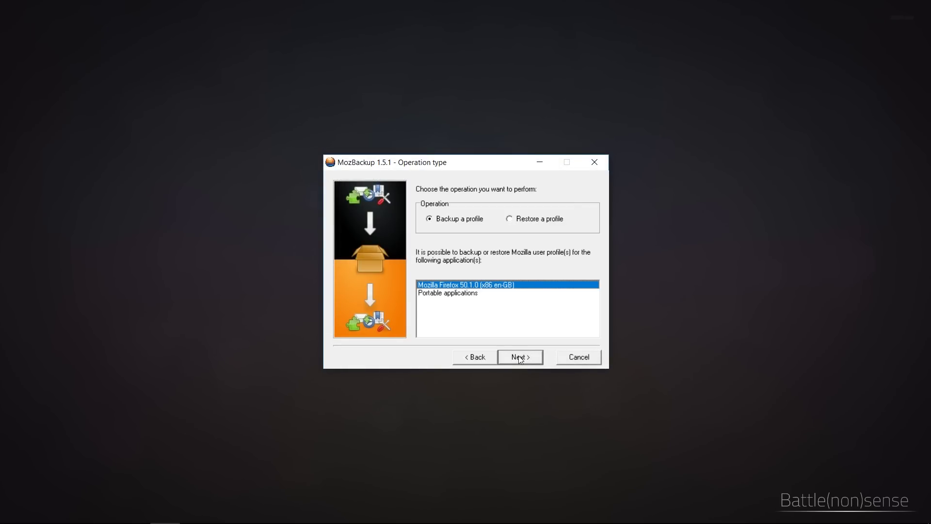
Step: Set the Firefox profile backup to save into a newly created BACKUP folder
click(520, 358)
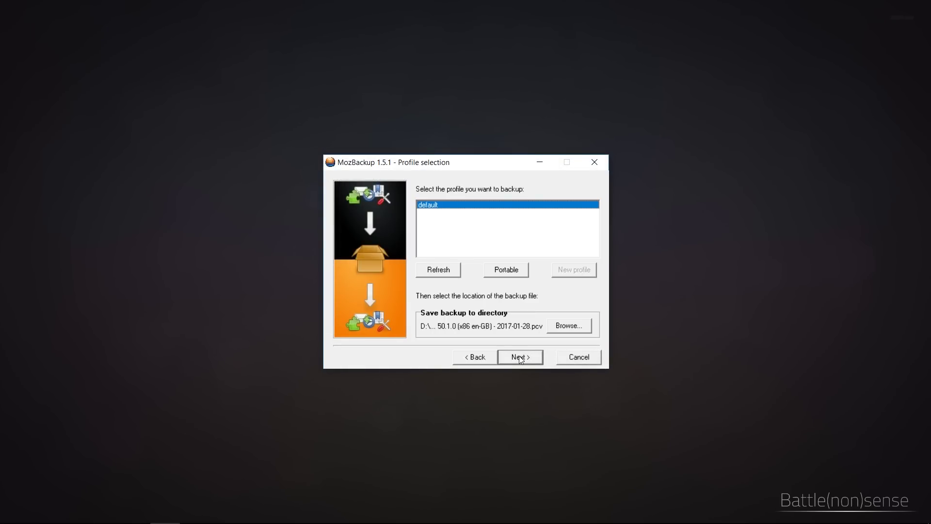
click(561, 328)
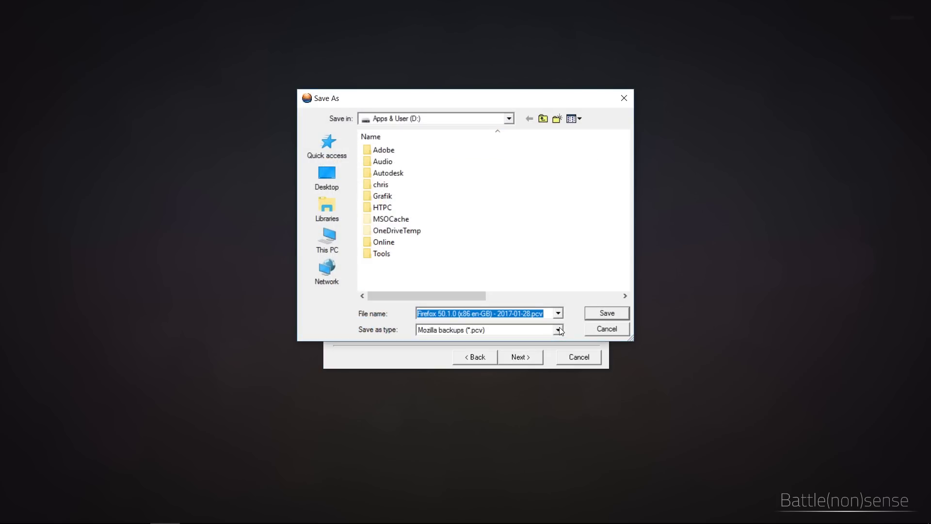
click(557, 119)
text(BACKUP)
key(Return)
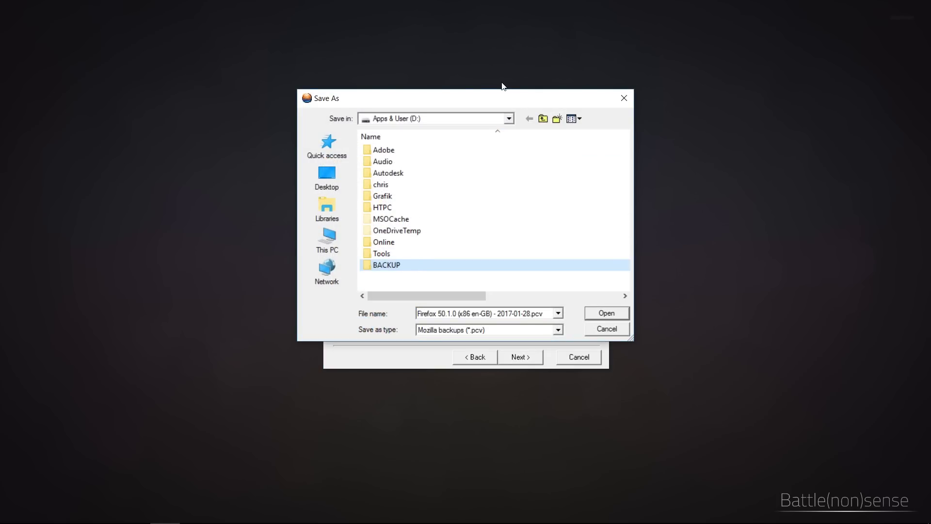
double_click(400, 263)
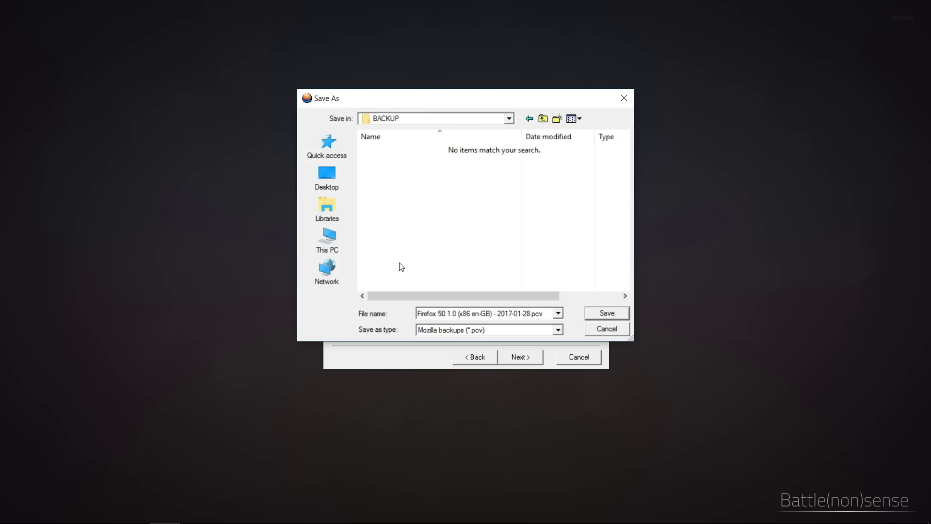
click(615, 315)
Step: Decline password protection and start backing up all selected profile components
click(527, 359)
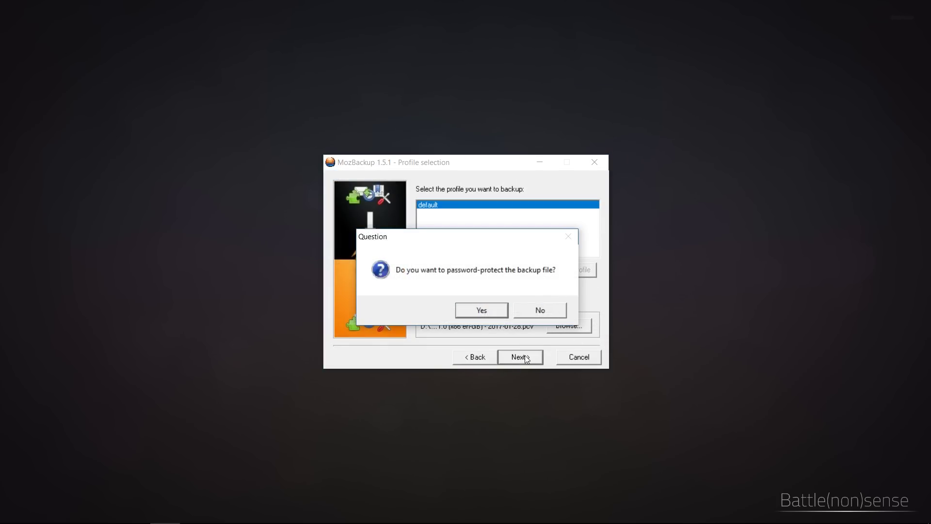
click(541, 309)
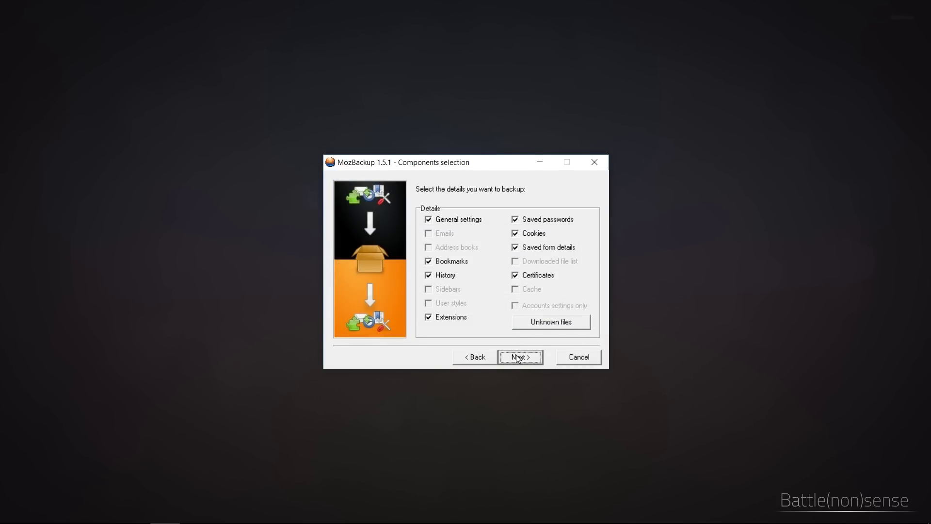
click(518, 357)
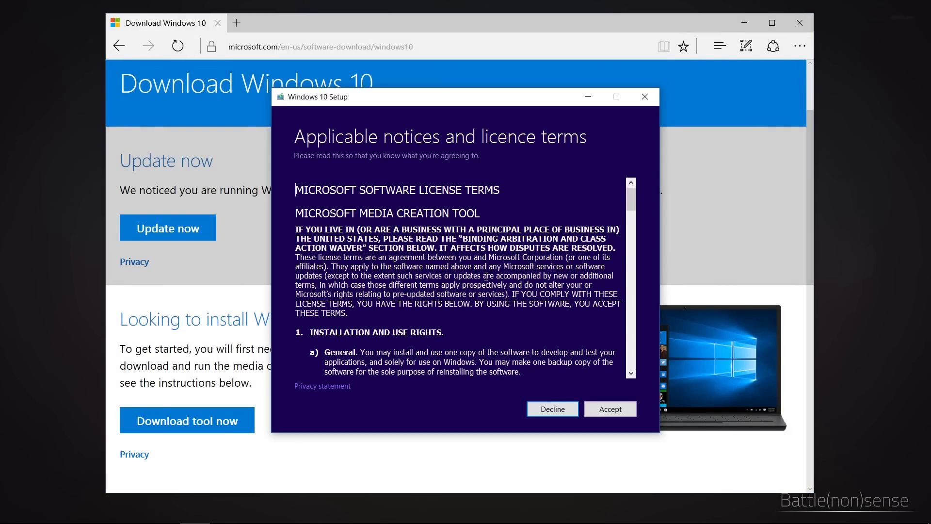
Step: Accept the licence and create USB flash drive installation media for another PC with recommended options
click(600, 411)
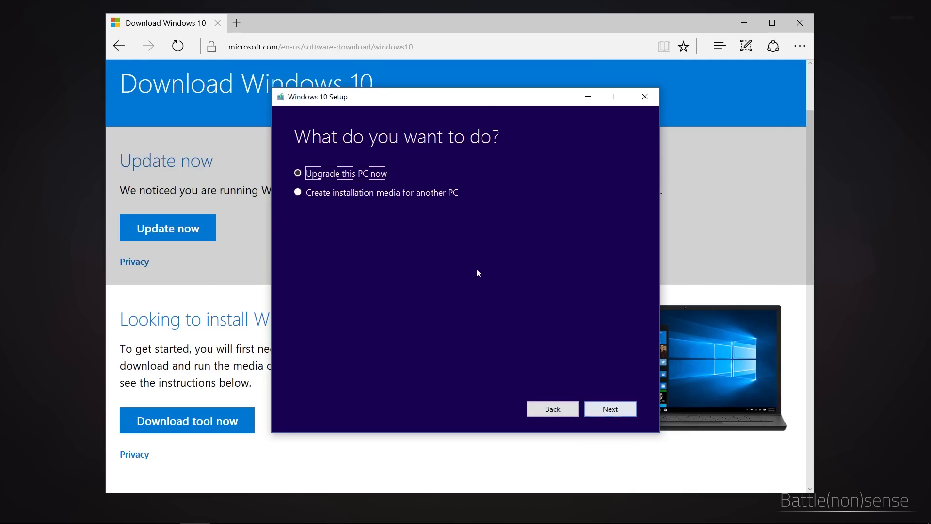
click(339, 195)
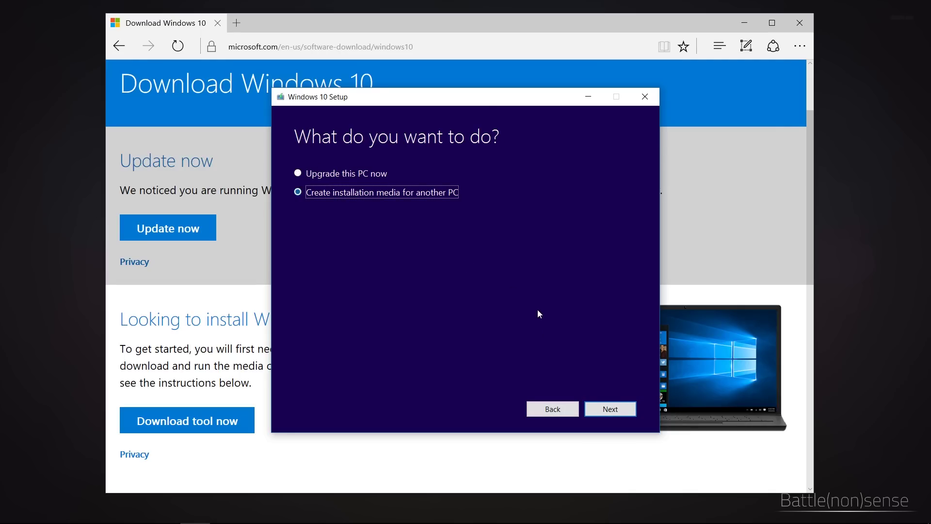
click(609, 410)
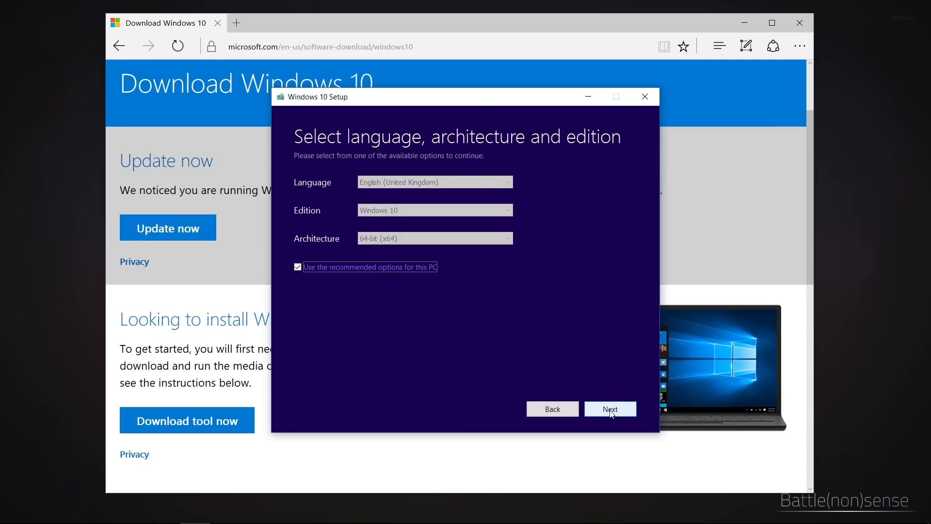
click(610, 410)
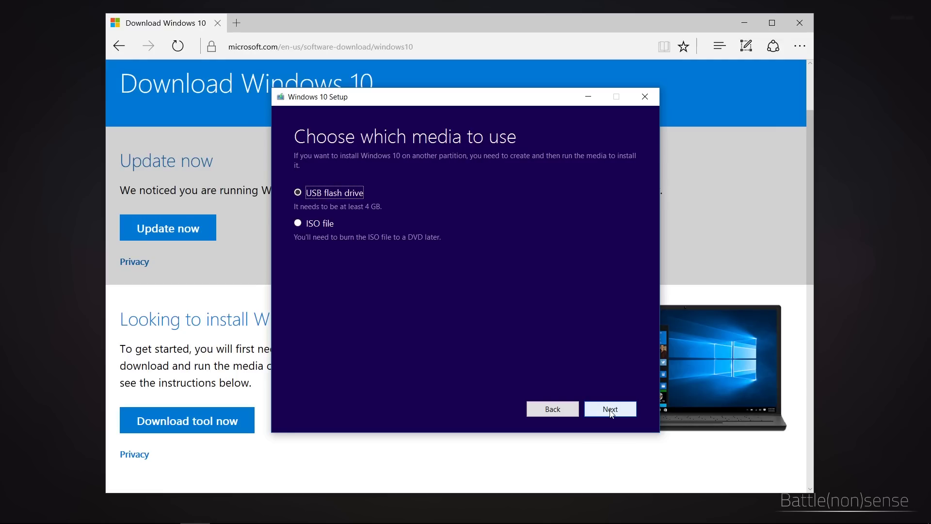
click(610, 410)
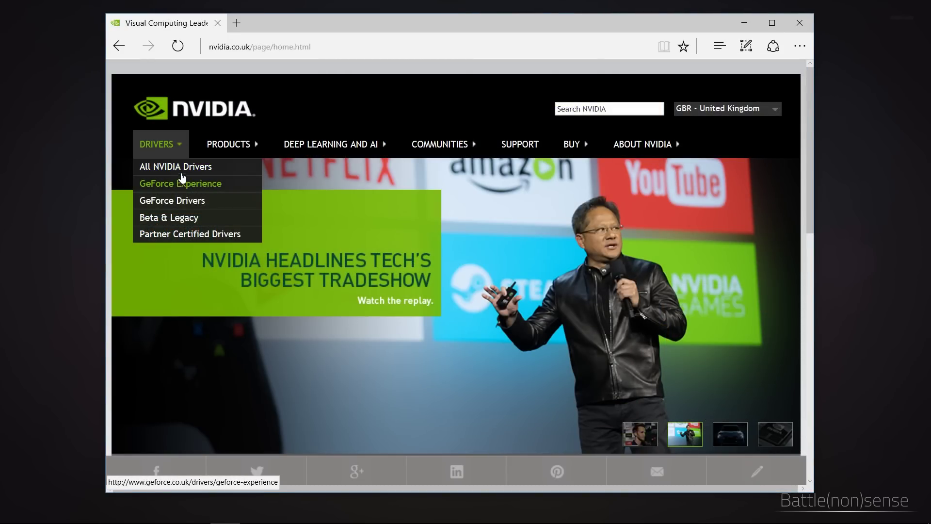
Step: Search NVIDIA drivers for GeForce 10 Series, GeForce GTX 1070, Windows 10 64-bit
click(183, 168)
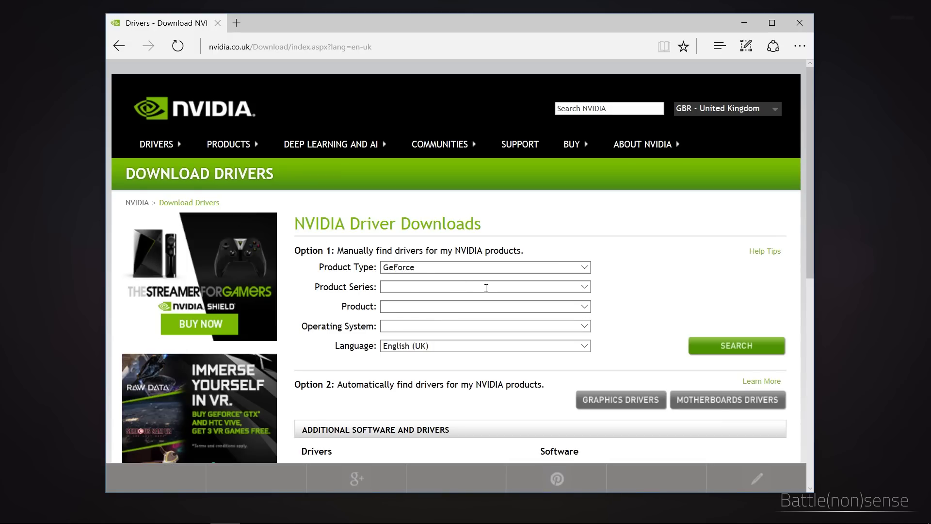
click(486, 287)
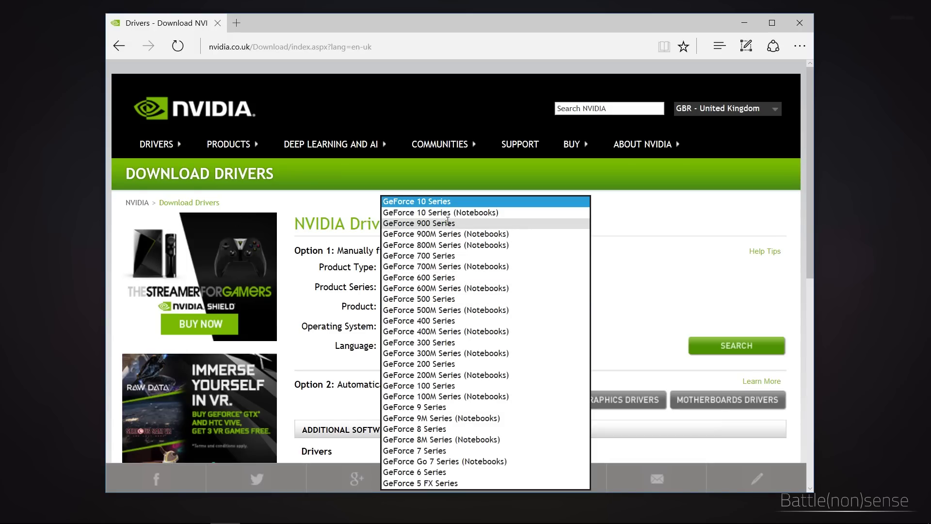
click(451, 203)
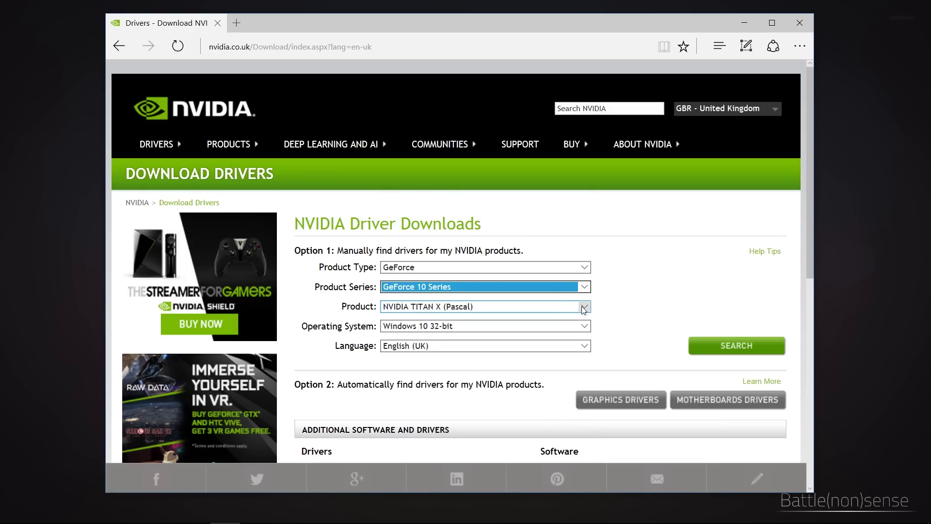
click(584, 307)
click(492, 329)
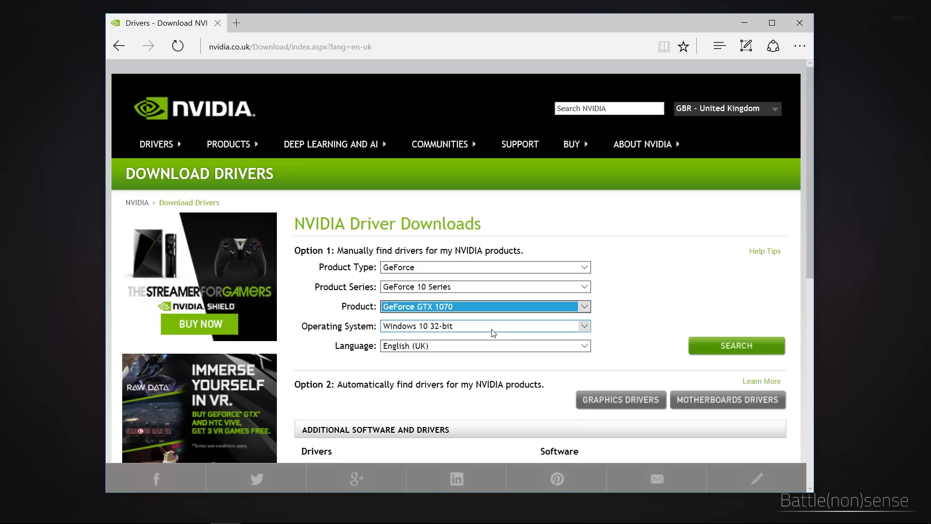
click(549, 326)
click(484, 337)
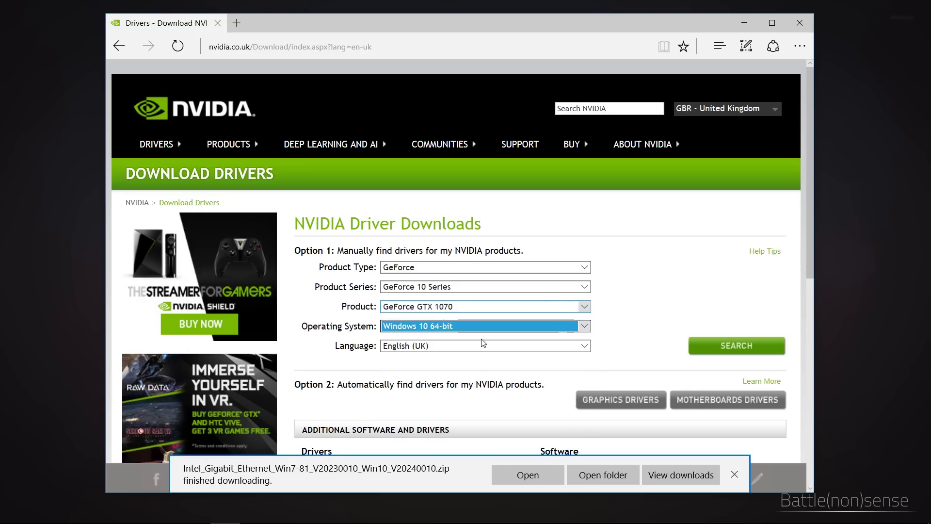
click(736, 346)
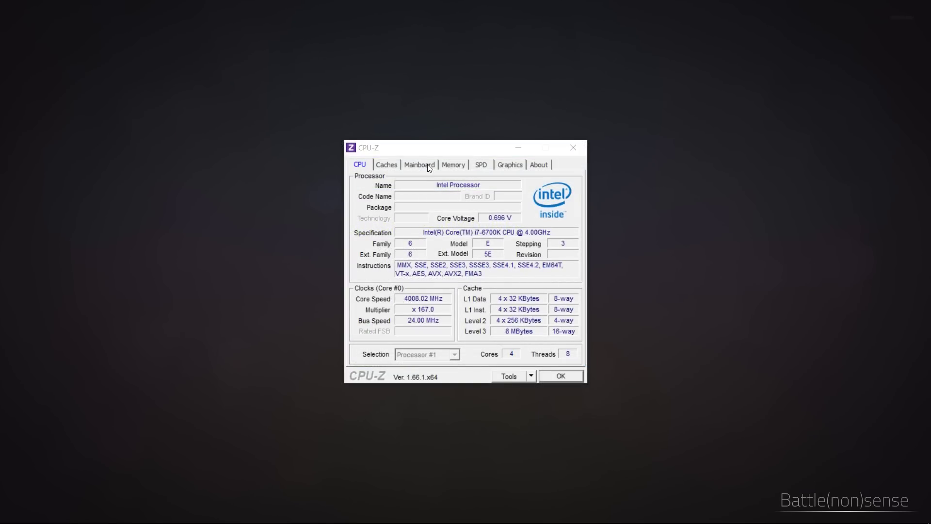
Step: Check CPU-Z's Mainboard tab (ASUSTeK Z170-A) and open the Asus Driver & Tools page
click(429, 166)
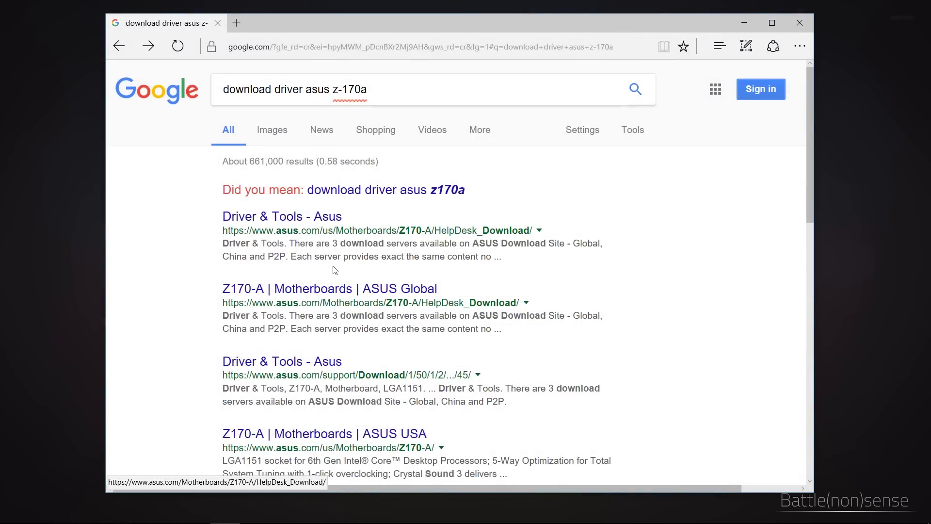
click(335, 220)
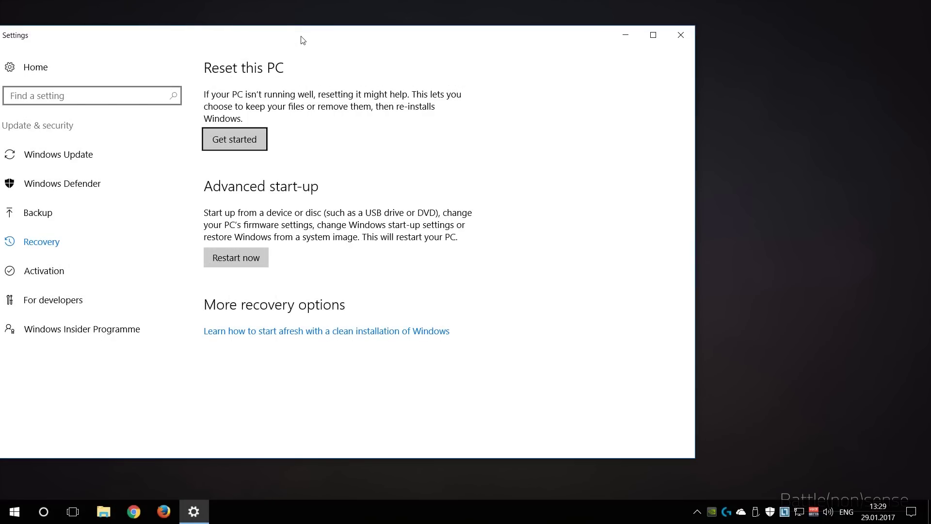
Step: Choose Get started under Reset this PC on the Recovery page
click(249, 144)
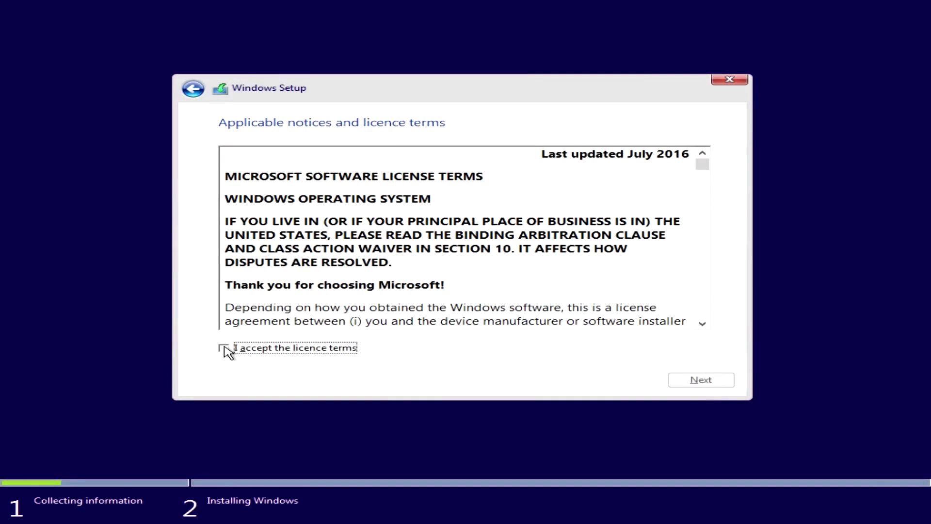
Step: Accept the licence terms and choose a Custom Windows-only installation
click(224, 348)
click(689, 380)
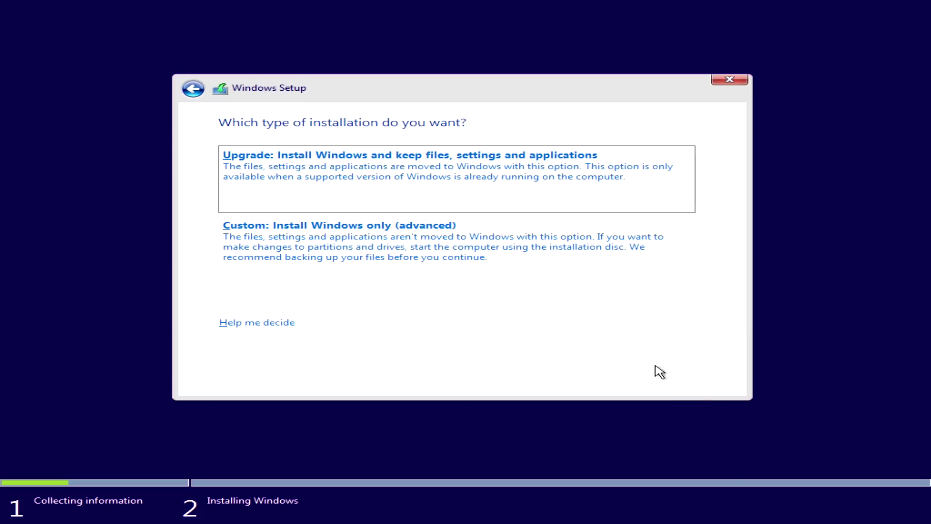
click(430, 248)
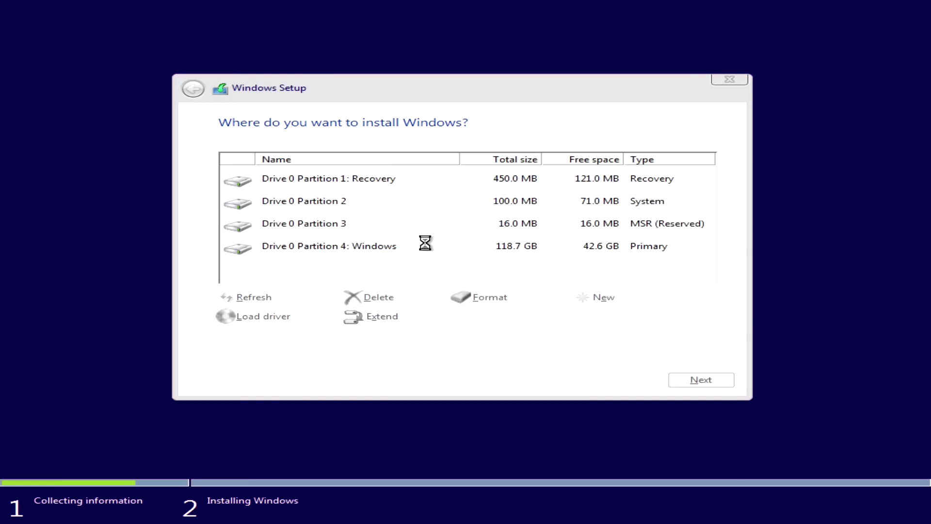
Step: Delete the Windows, Recovery, MSR and remaining drive 0 partitions, then install into the unallocated space
click(429, 248)
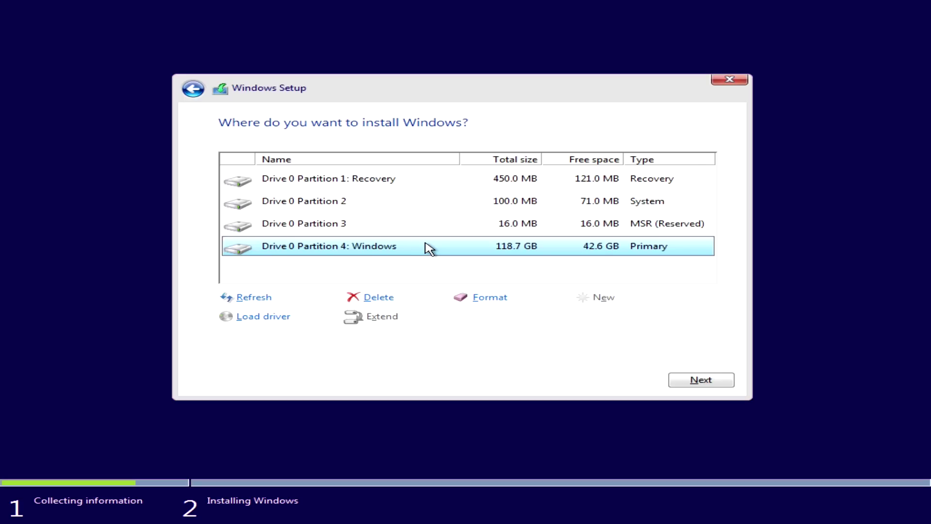
click(380, 298)
key(Return)
click(340, 178)
click(379, 297)
click(579, 316)
click(339, 200)
click(379, 297)
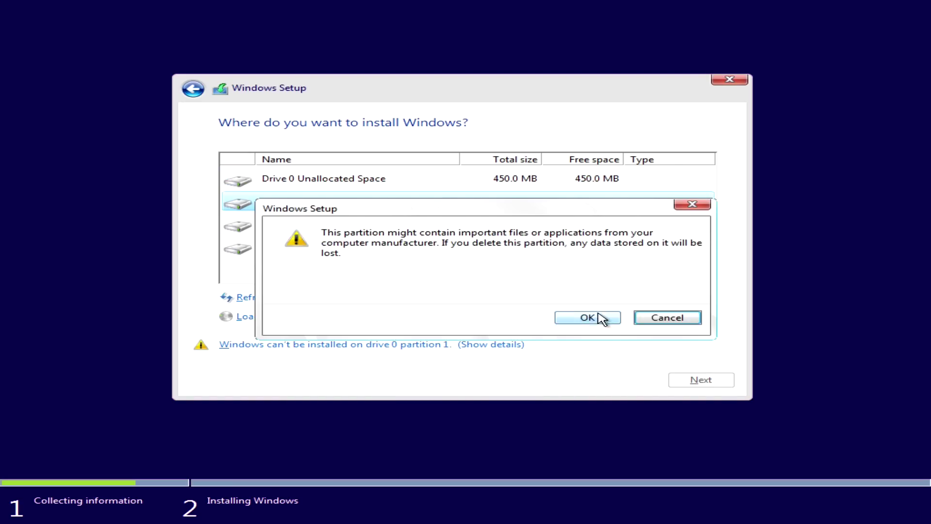
click(602, 318)
click(339, 201)
click(374, 297)
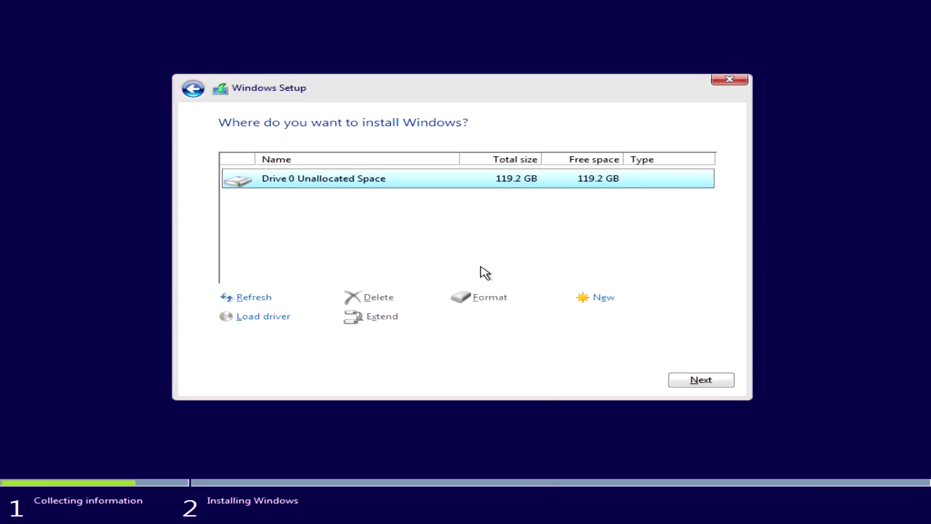
click(698, 384)
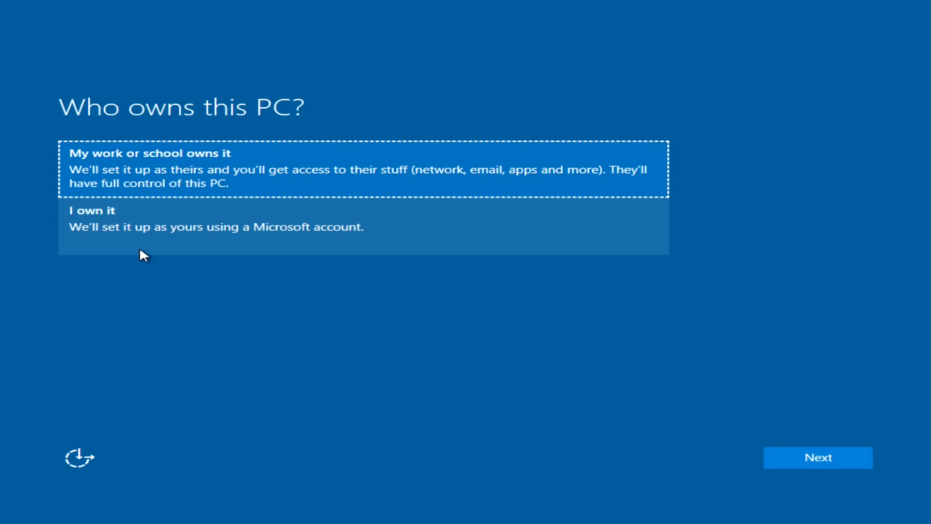
Step: Mark the PC as 'I own it' and skip Microsoft account sign-in
click(142, 253)
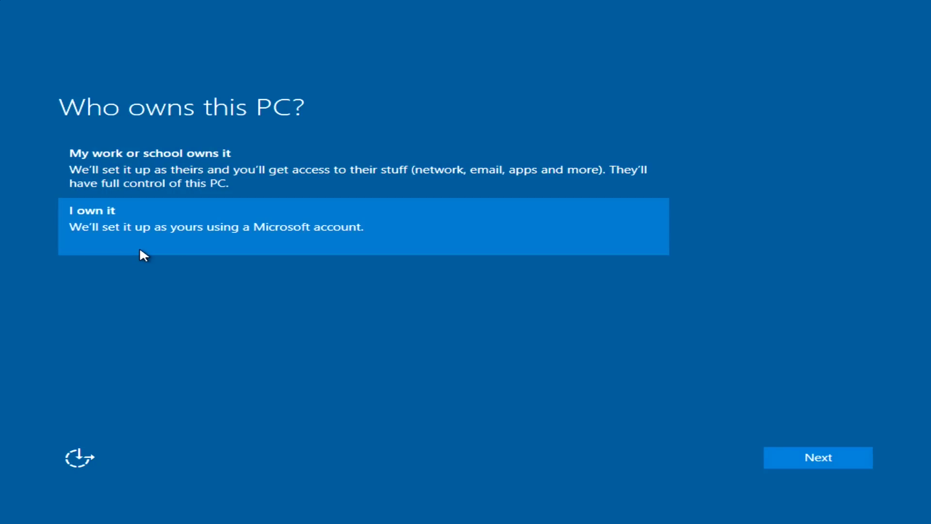
click(824, 458)
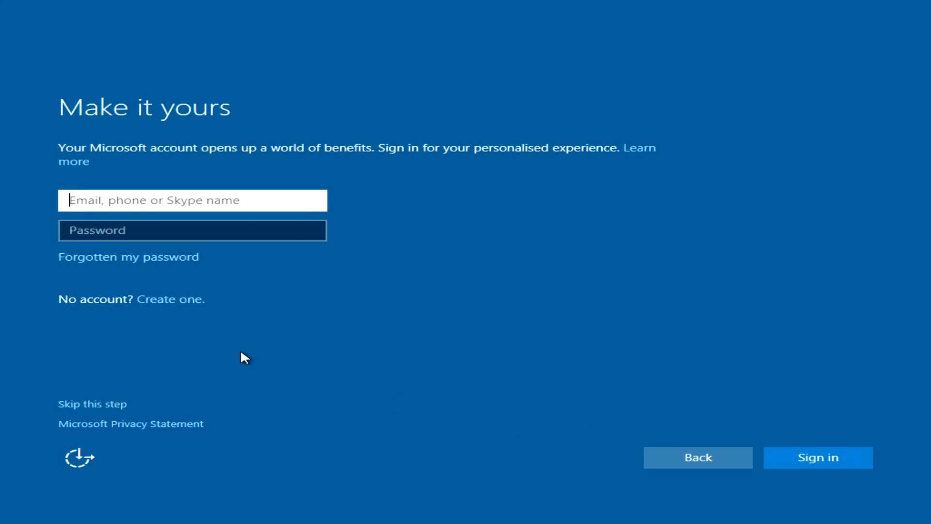
click(91, 409)
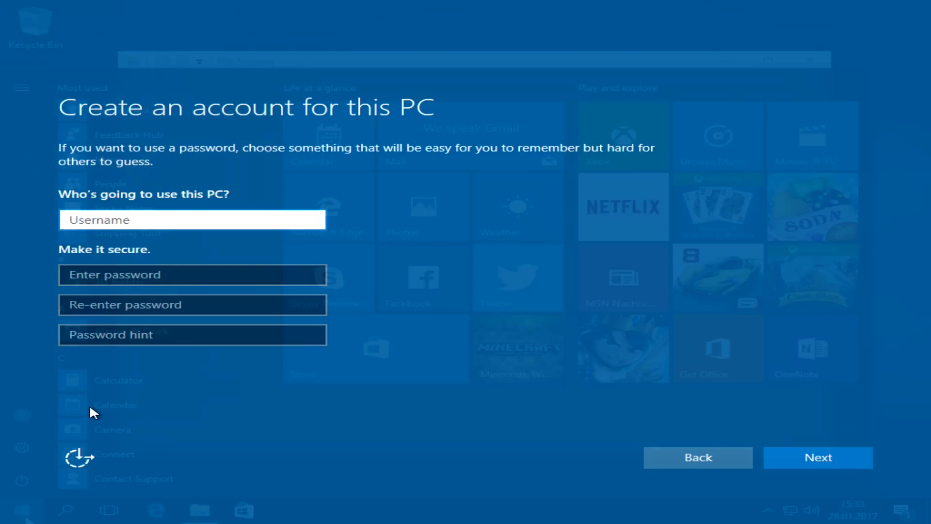
Step: Search 'pin' to reach sign-in options, start adding a PIN, and verify the account password
click(22, 512)
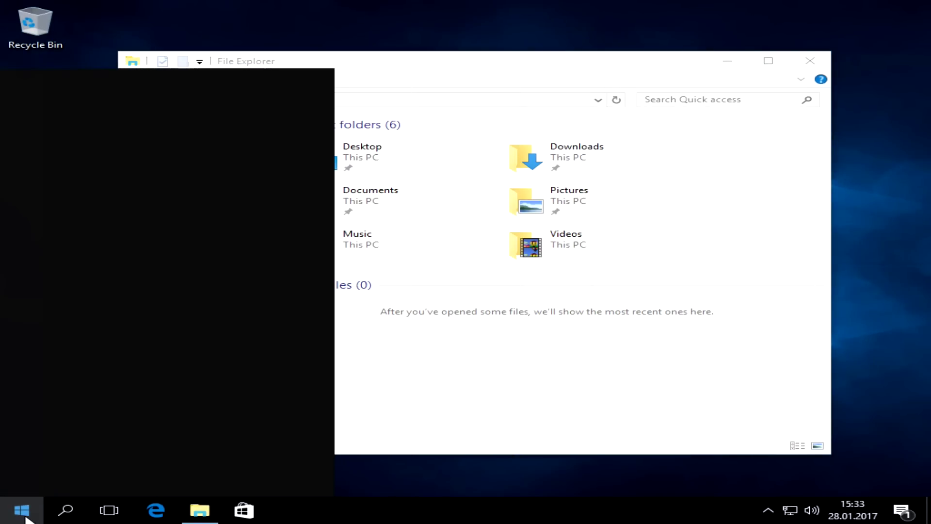
text(pin)
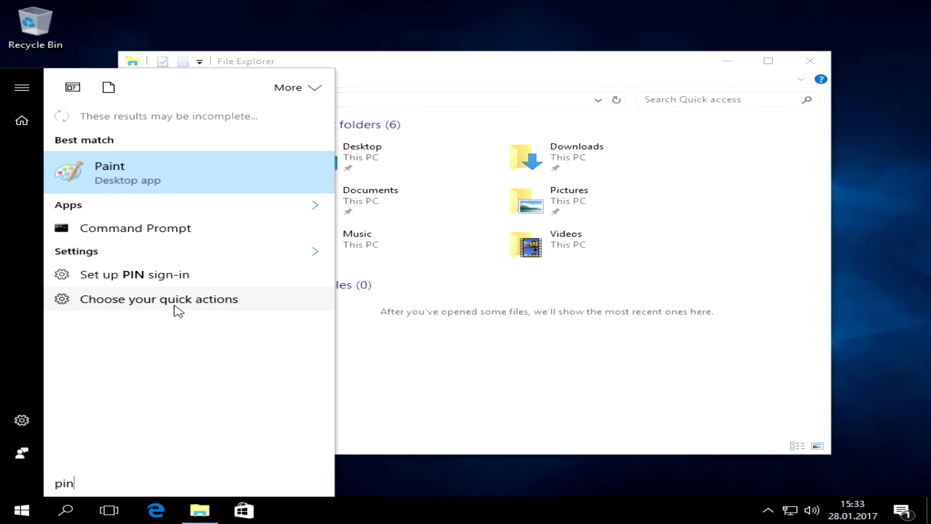
click(186, 279)
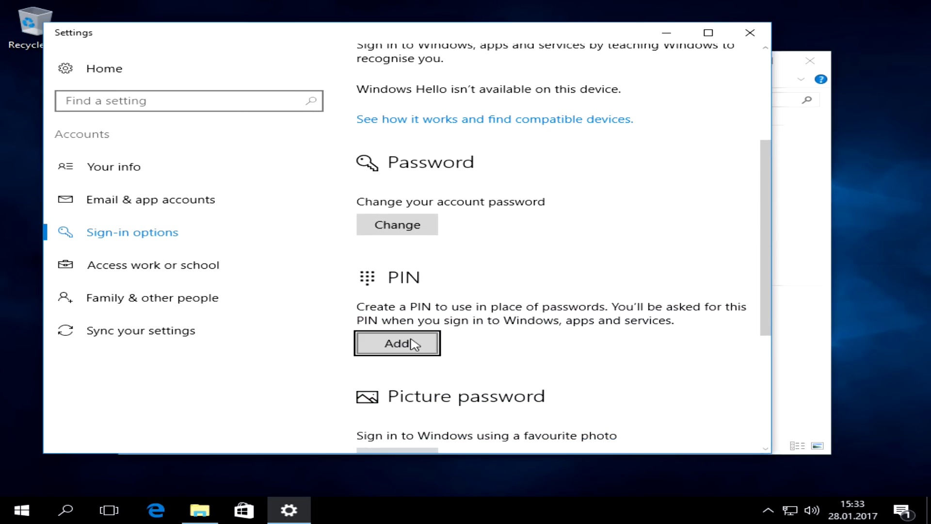
click(415, 344)
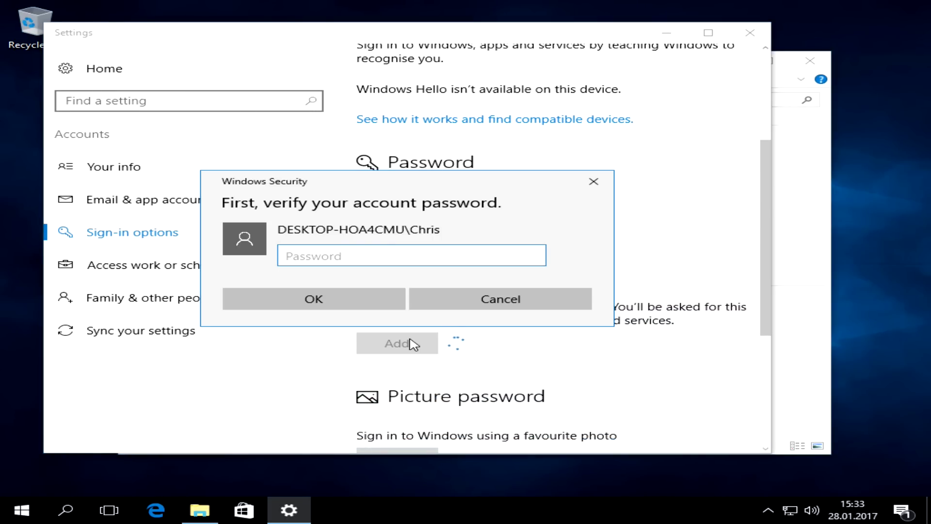
text(•••••••••)
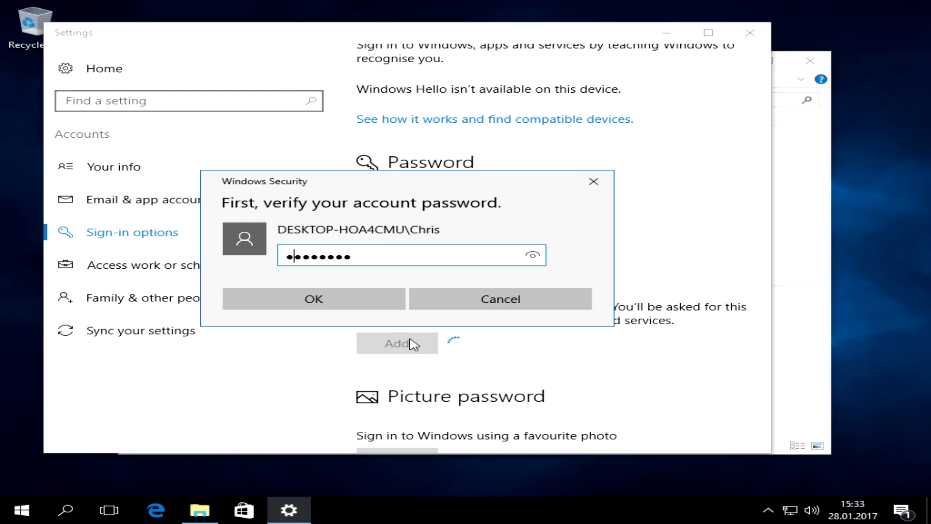
key(End)
text(••••)
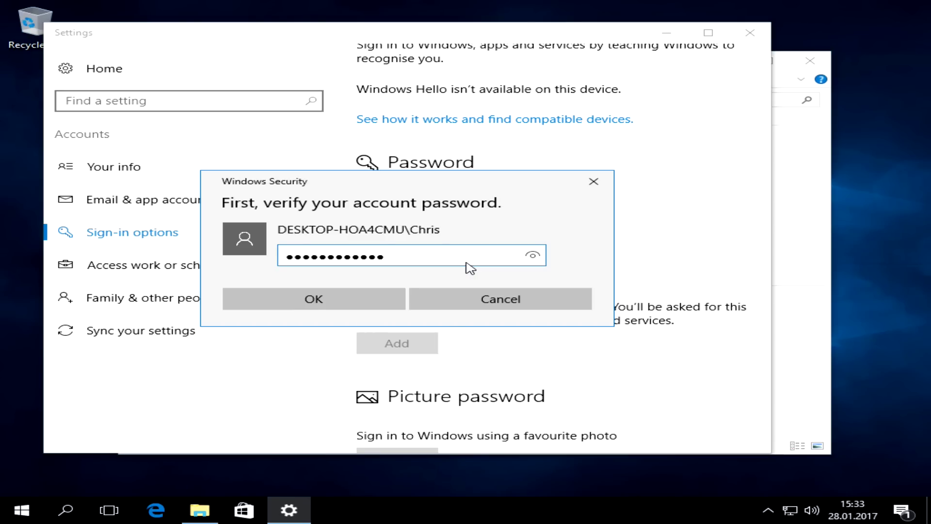
click(391, 299)
Step: Enter the new PIN and its confirmation, then save it
text(••••)
key(Tab)
text(••••)
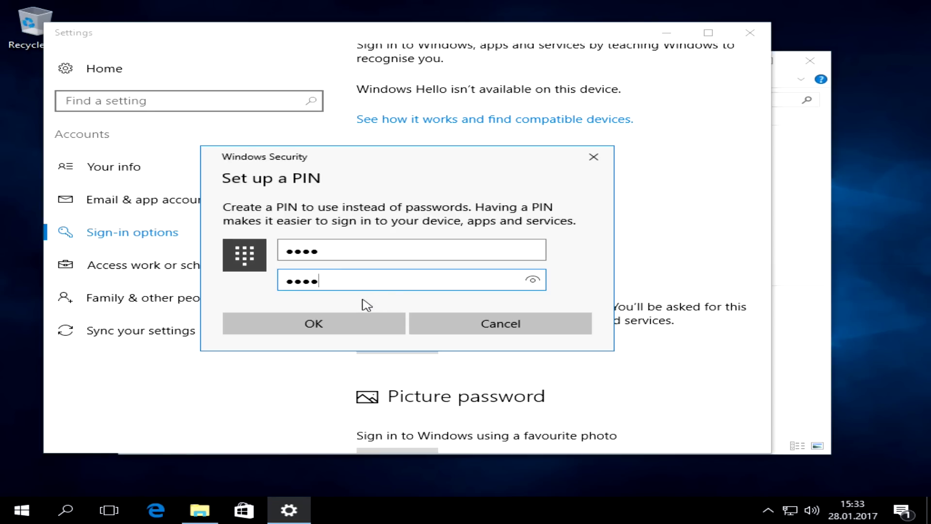
click(322, 322)
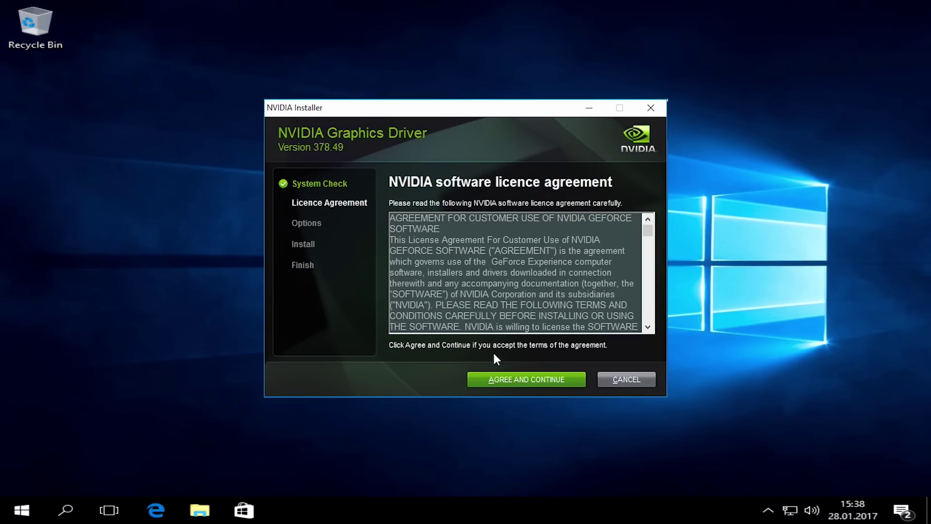
Step: Accept the NVIDIA licence, choose Custom install, and untick both 3D Vision drivers and HD Audio Driver
click(506, 380)
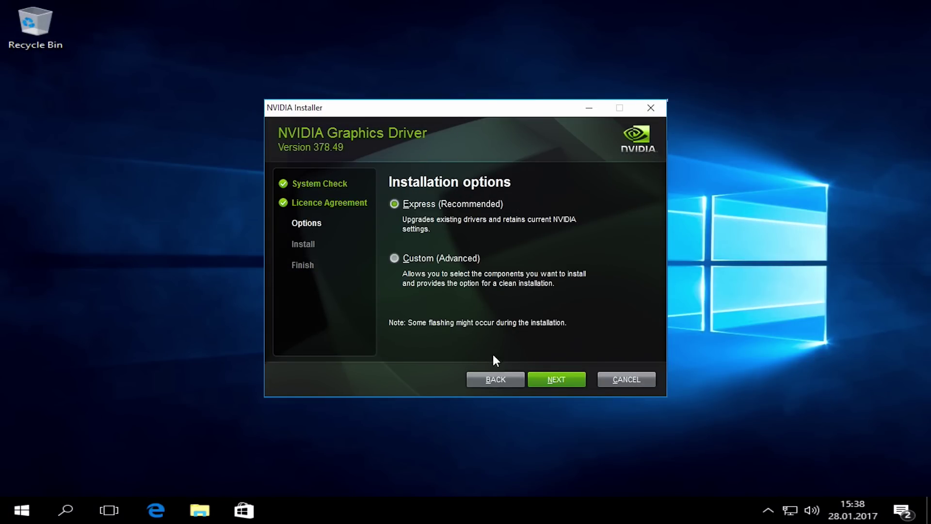
click(443, 258)
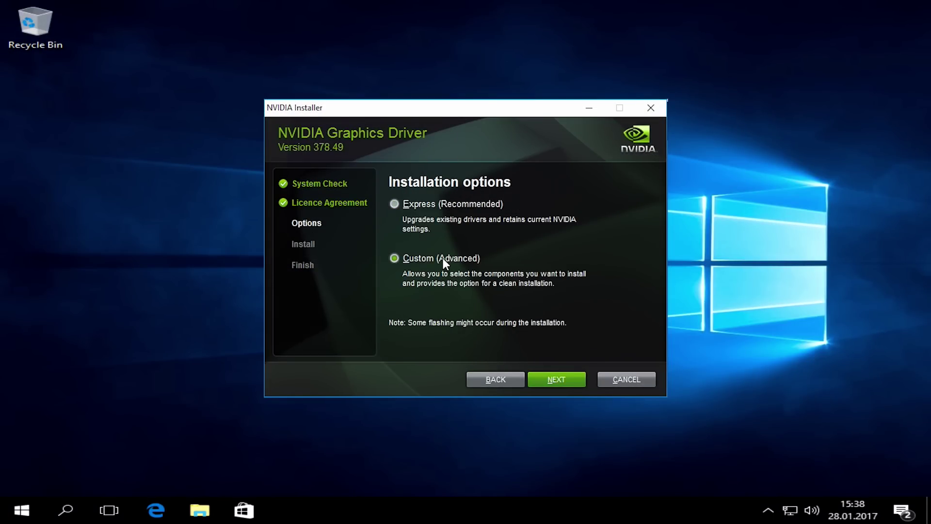
click(545, 378)
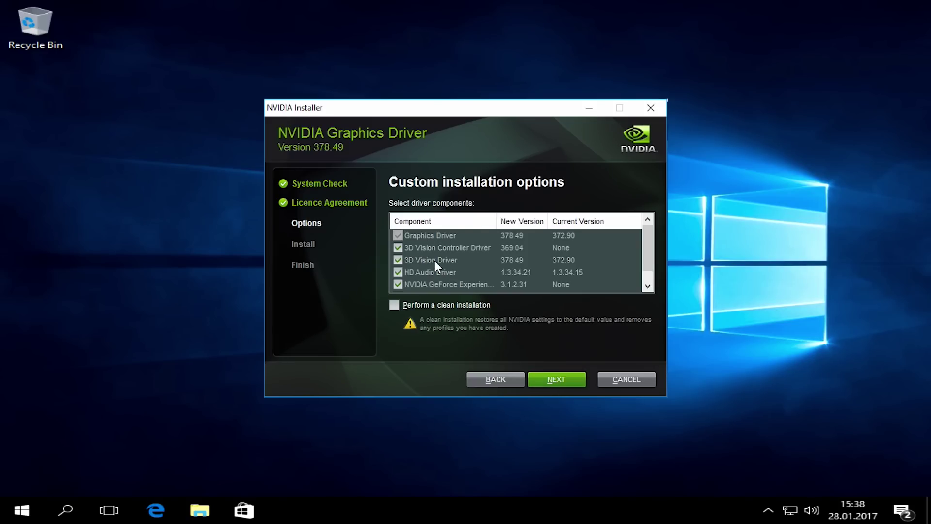
click(399, 248)
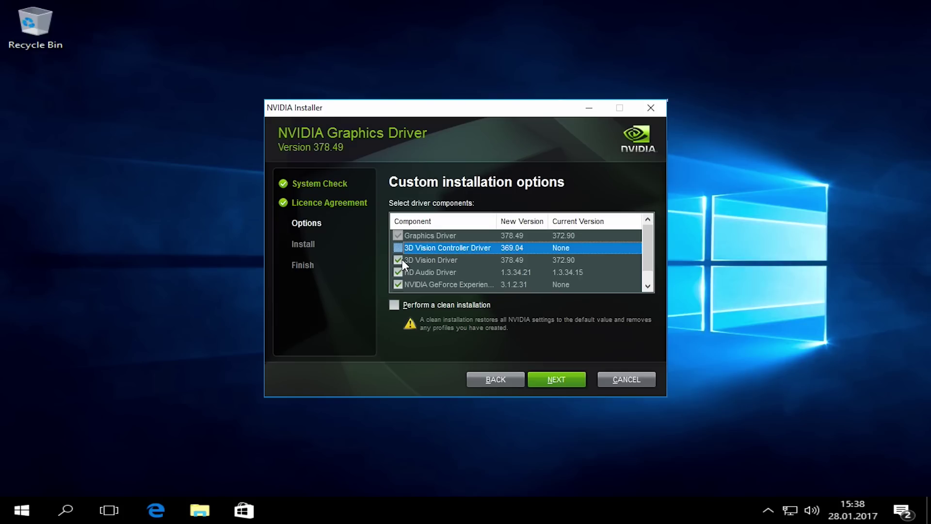
click(402, 260)
click(399, 272)
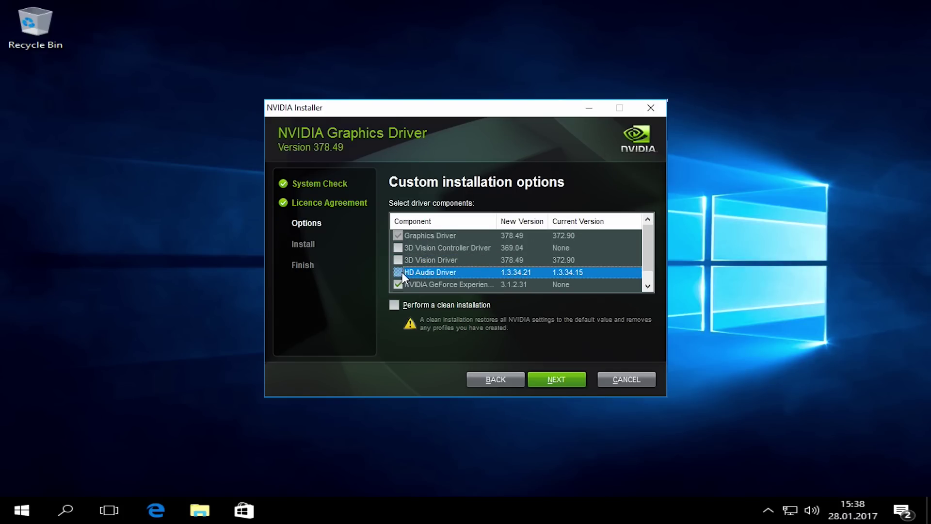
Step: Raise the display scaling for text, apps and other items to 125%
scroll(403, 272, down, 1)
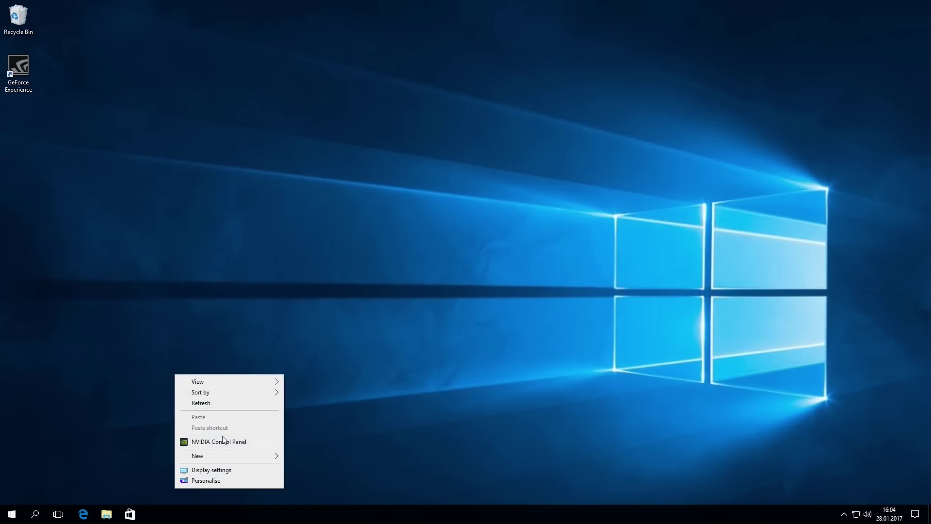
click(215, 469)
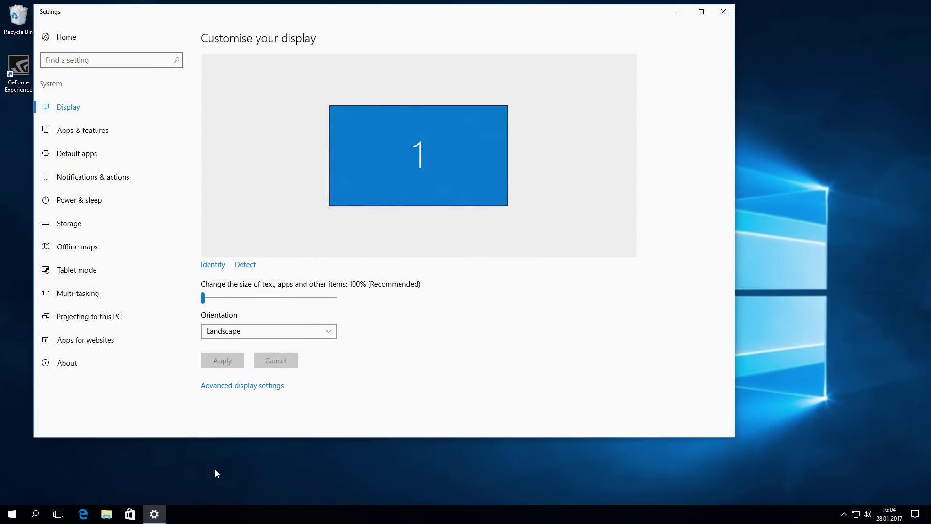
drag(202, 297, 237, 297)
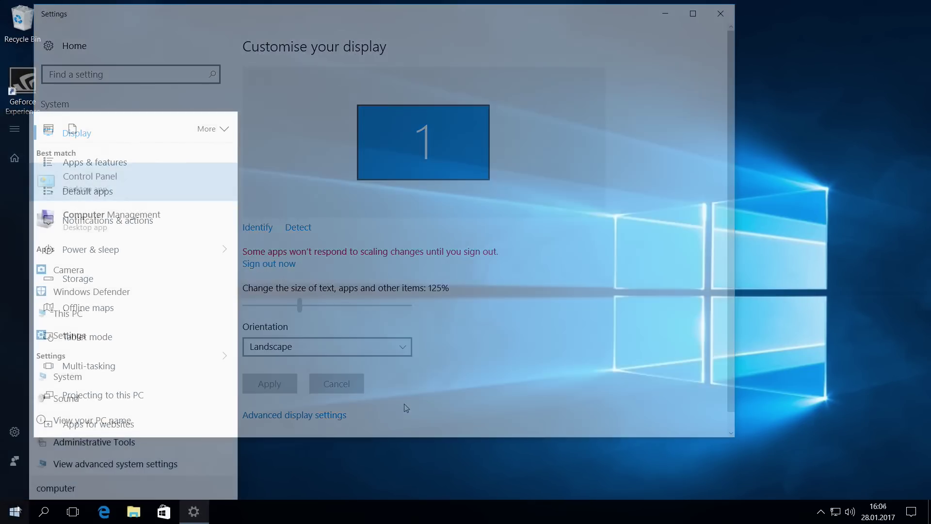
Step: In Disk Management, change the DVD drive (CD-ROM 0) letter from D to O
click(83, 221)
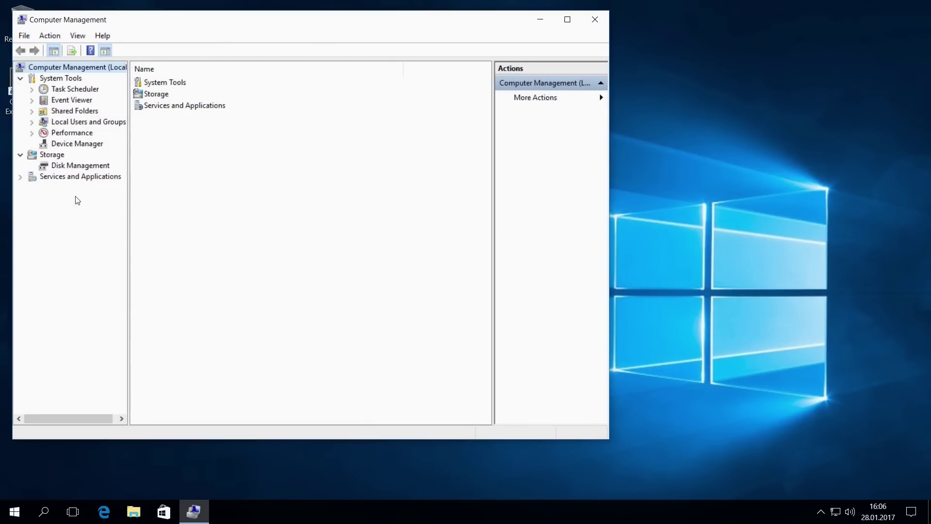
click(77, 166)
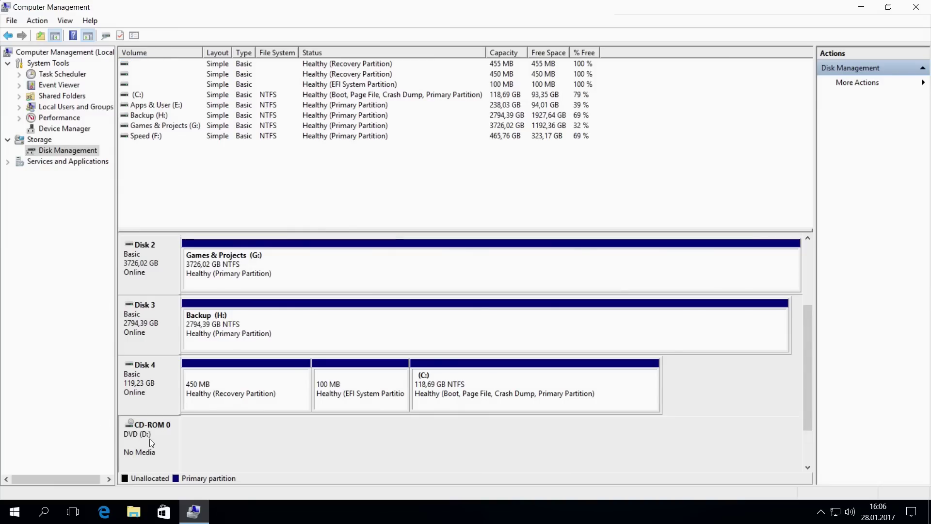
right_click(150, 439)
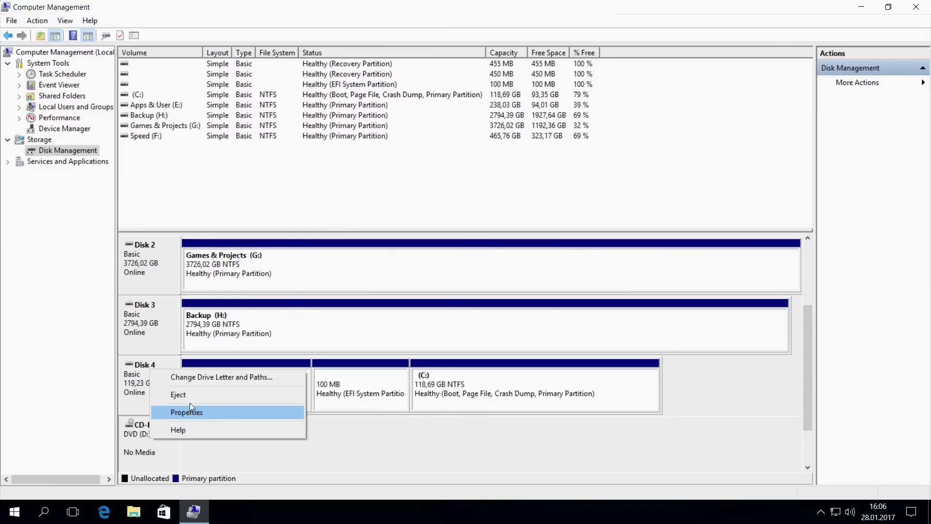
click(196, 378)
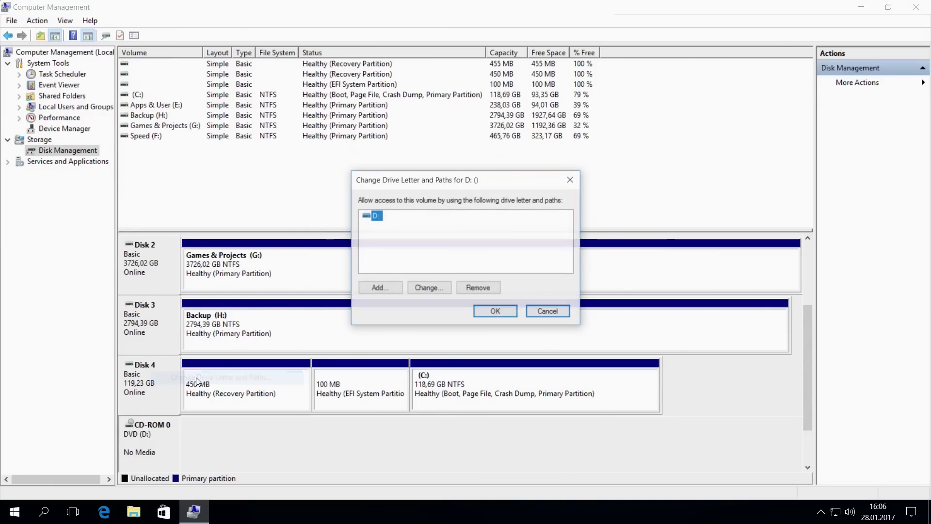
click(419, 289)
click(560, 235)
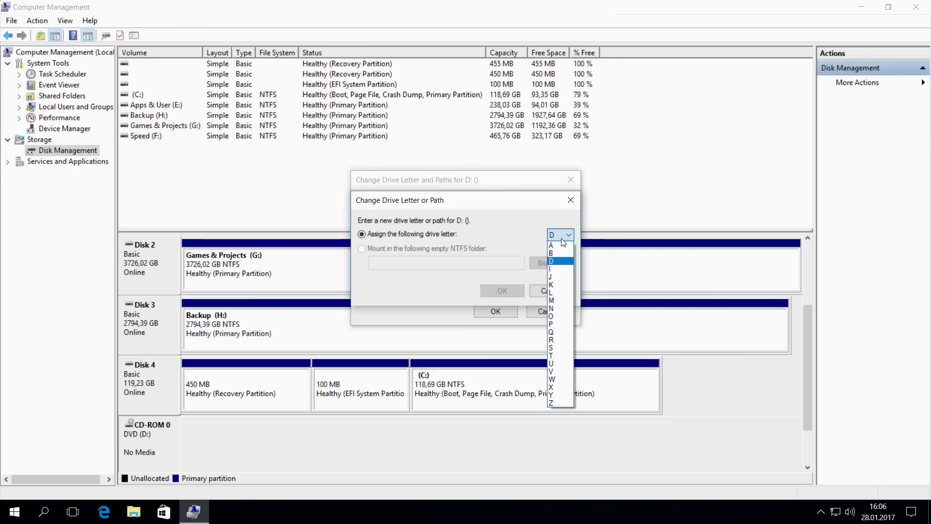
click(558, 316)
click(507, 289)
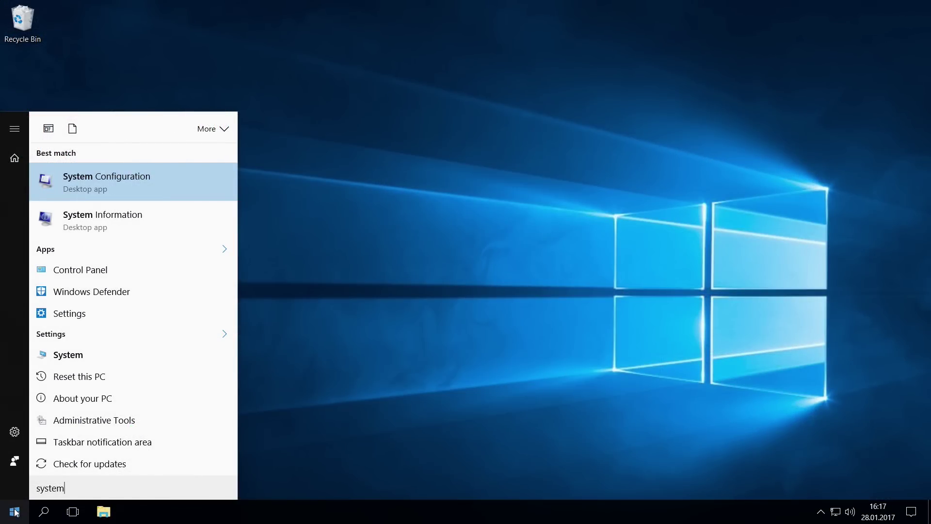
Step: Enter 'workstation' as the new computer name in System Properties
click(87, 354)
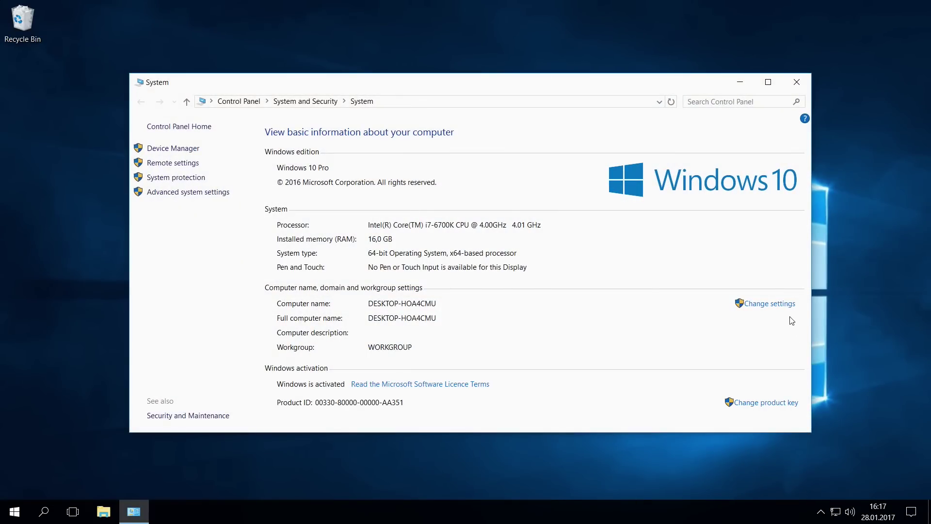
click(780, 304)
click(278, 221)
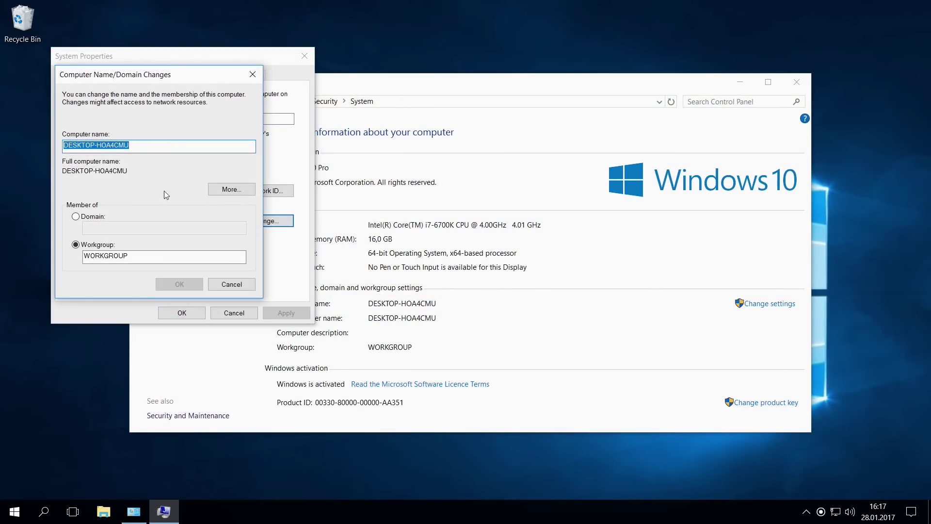
text(workstation)
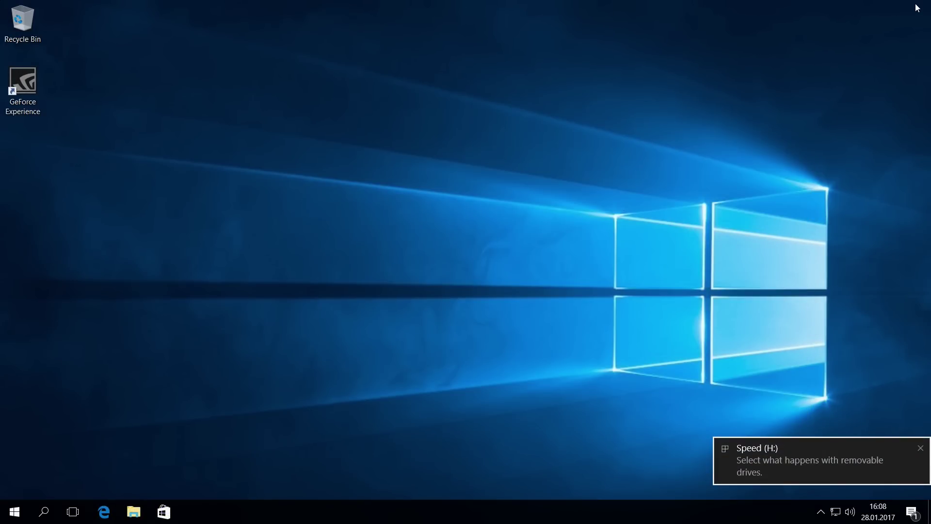
Step: Turn on the Recycle Bin's delete confirmation dialogue, then open File Explorer's View ribbon
right_click(27, 20)
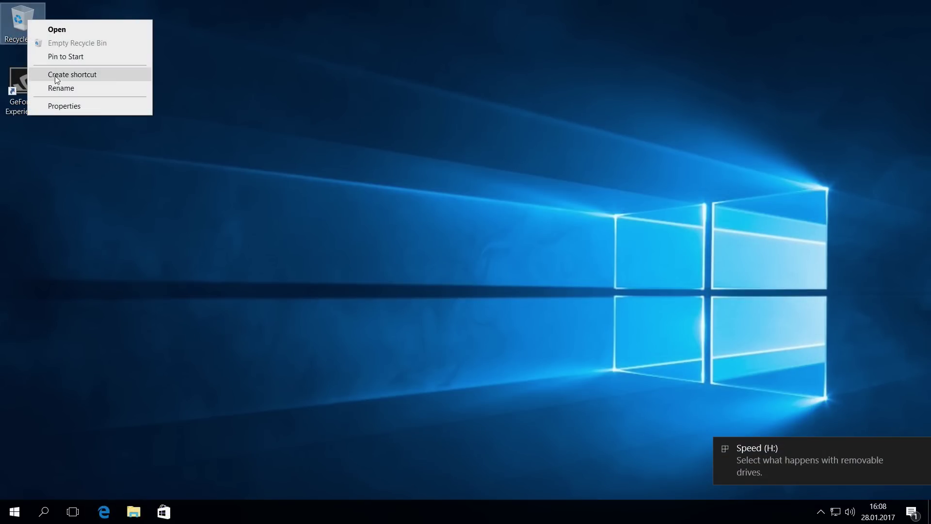
click(54, 107)
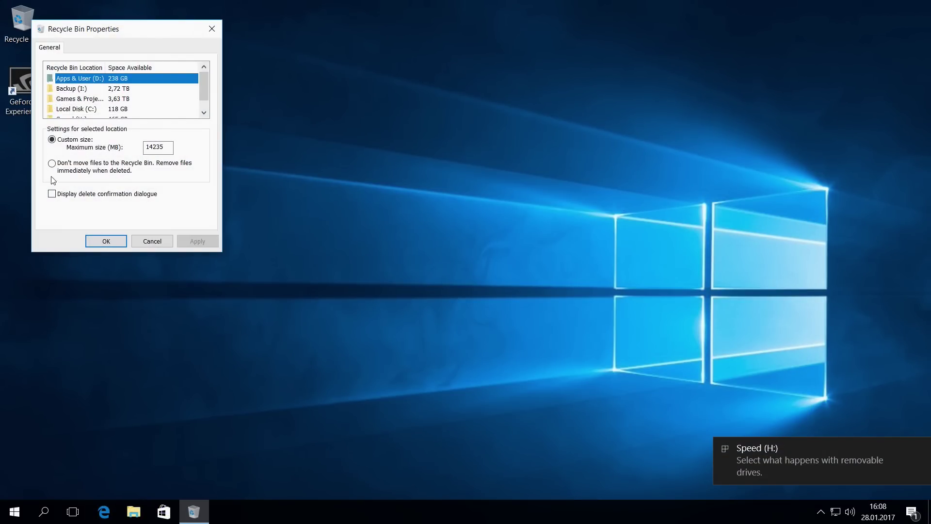
click(52, 194)
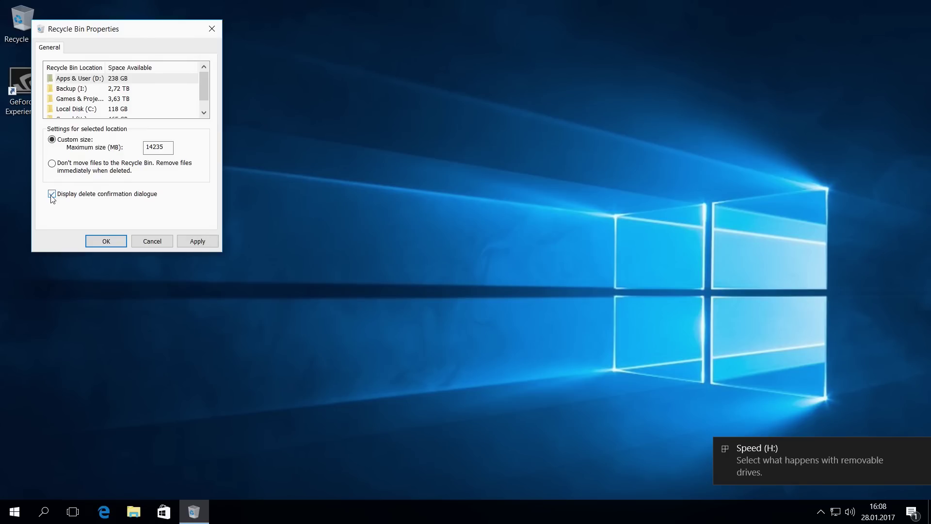
click(103, 242)
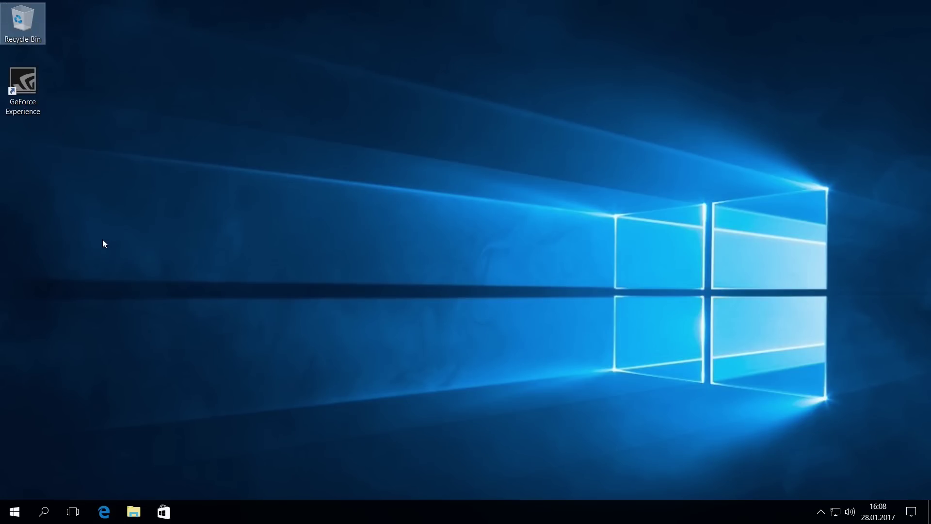
key(super+e)
click(116, 21)
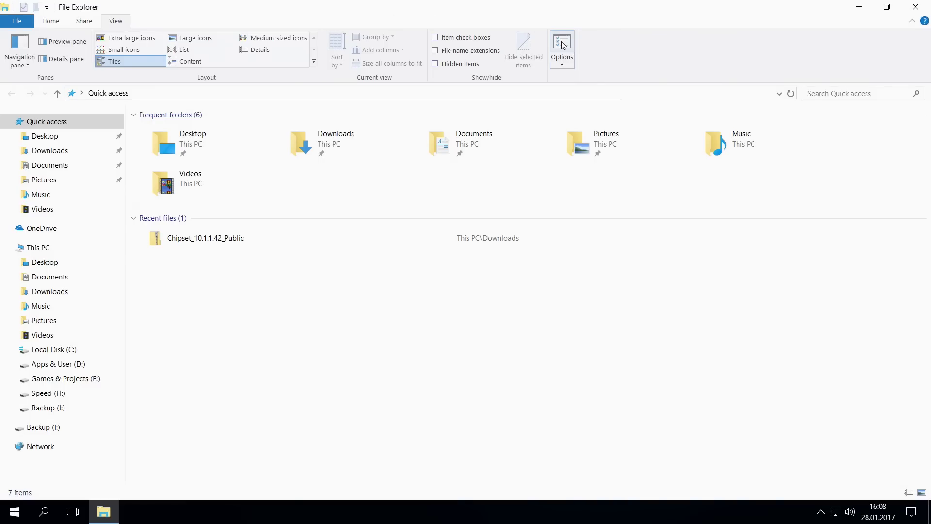
Step: Open Folder Options, centre it on screen, and untick Show recently used files in Quick access
click(562, 45)
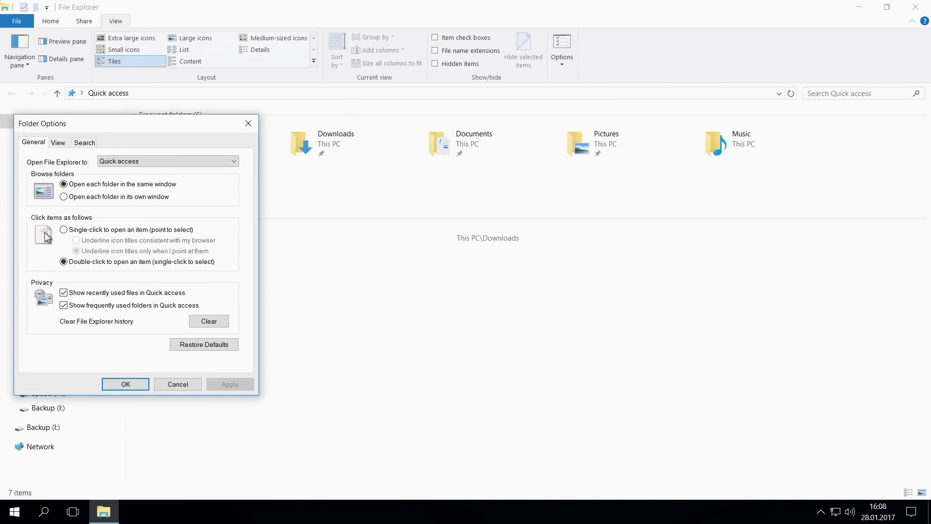
drag(102, 124, 390, 106)
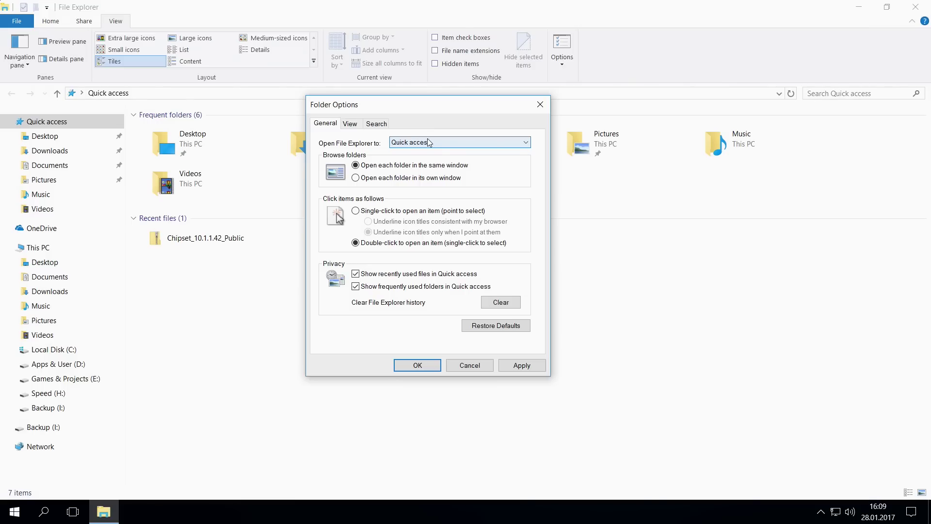
click(357, 275)
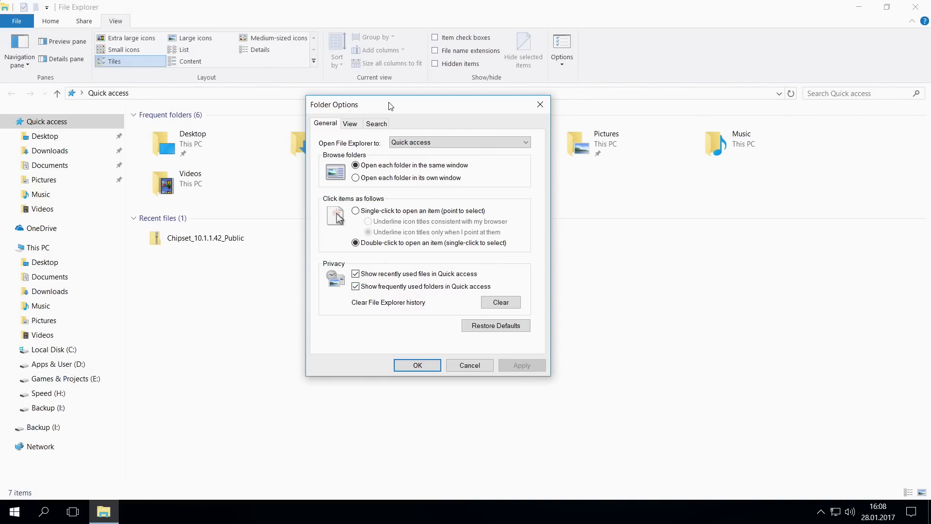
Step: Show hidden items, empty drives, file extensions, expand-to-open-folder and all folders in the navigation pane, then apply
click(349, 123)
click(347, 282)
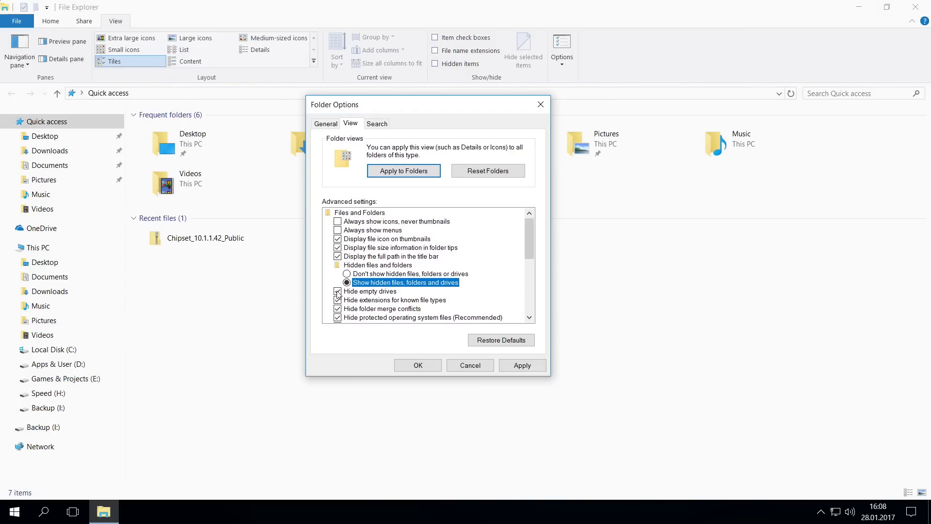
click(338, 292)
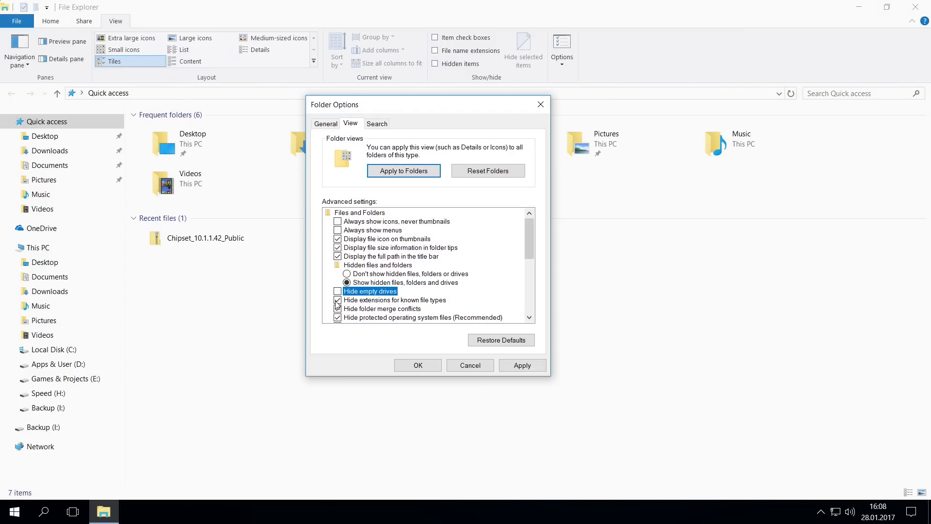
click(338, 301)
drag(530, 249, 534, 301)
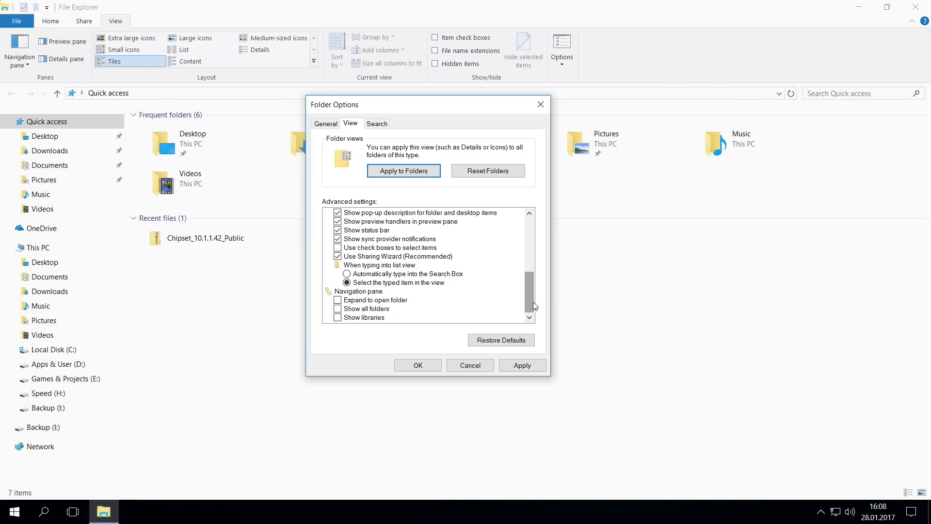
click(339, 300)
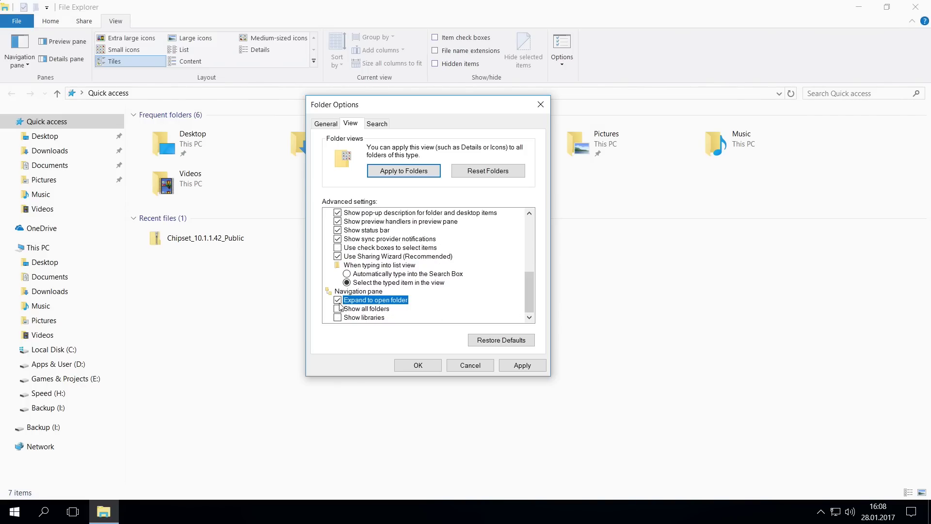
click(338, 309)
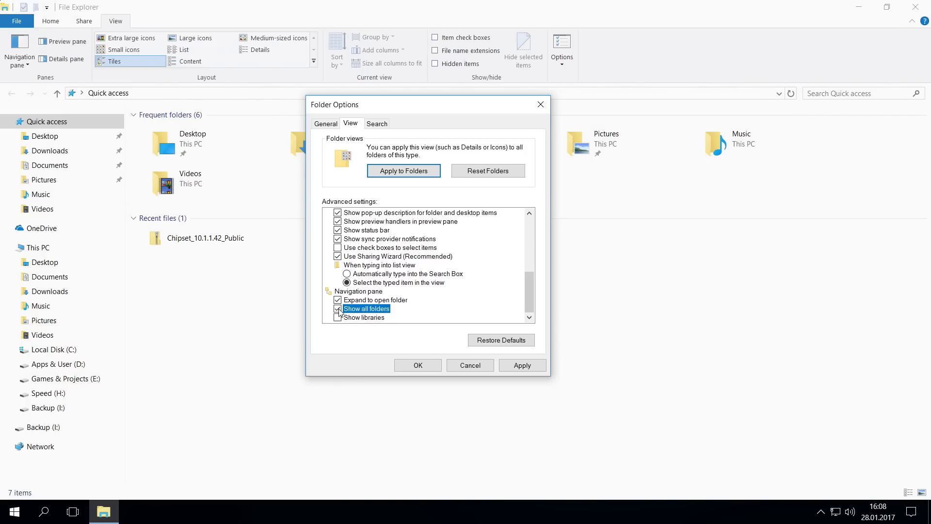
click(523, 367)
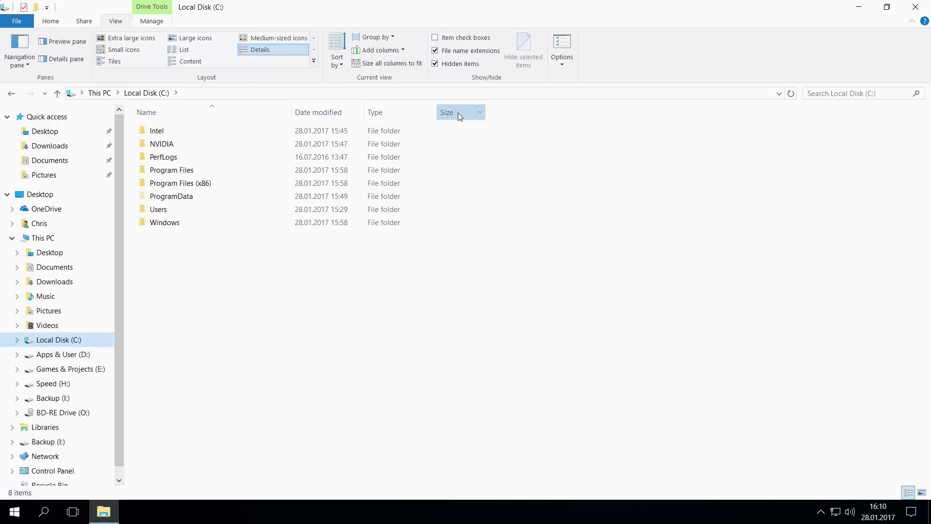
Step: Move the Size column right after Name and widen the Type and Name columns
mouse_move(458, 113)
mouse_down()
mouse_move(318, 109)
mouse_move(482, 107)
mouse_move(422, 112)
mouse_move(468, 111)
mouse_up()
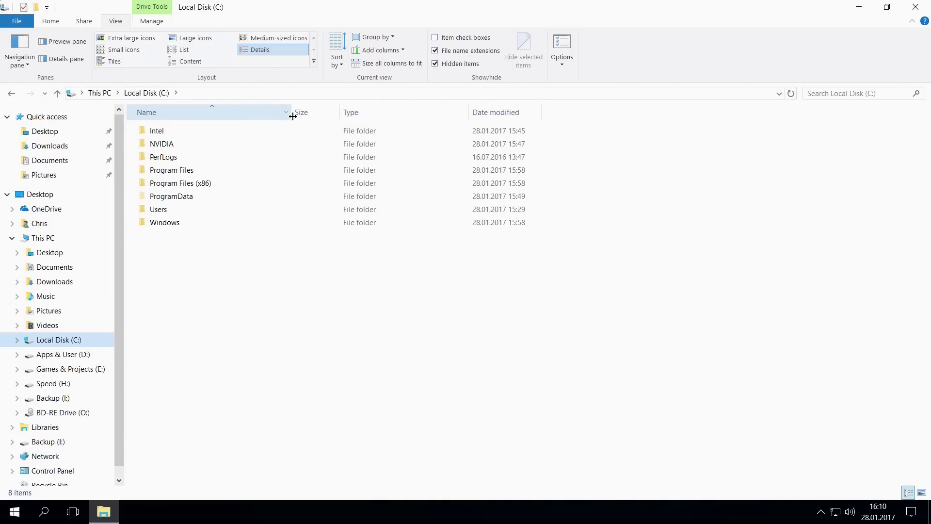
drag(291, 112, 366, 112)
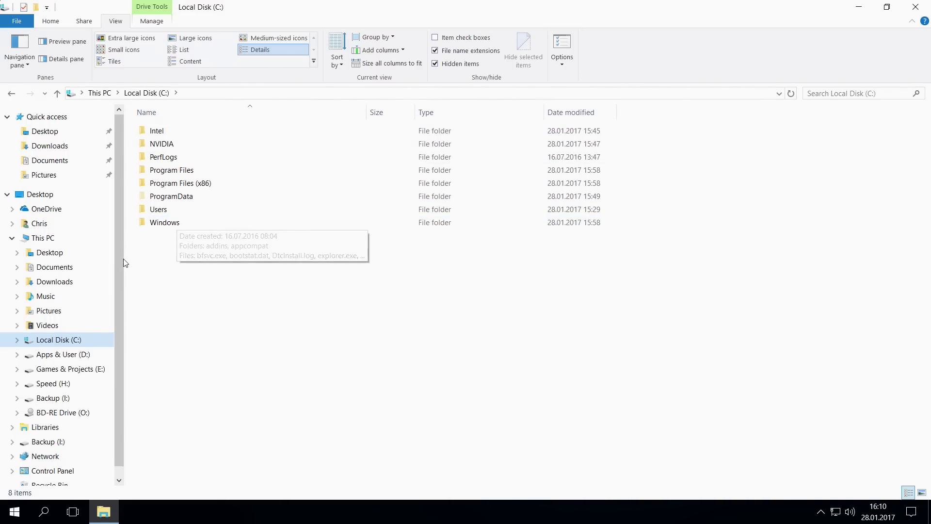
Step: Widen the navigation pane and apply the current Details layout to all folders of this type
drag(124, 257, 209, 257)
key(alt+v)
key(y)
key(o)
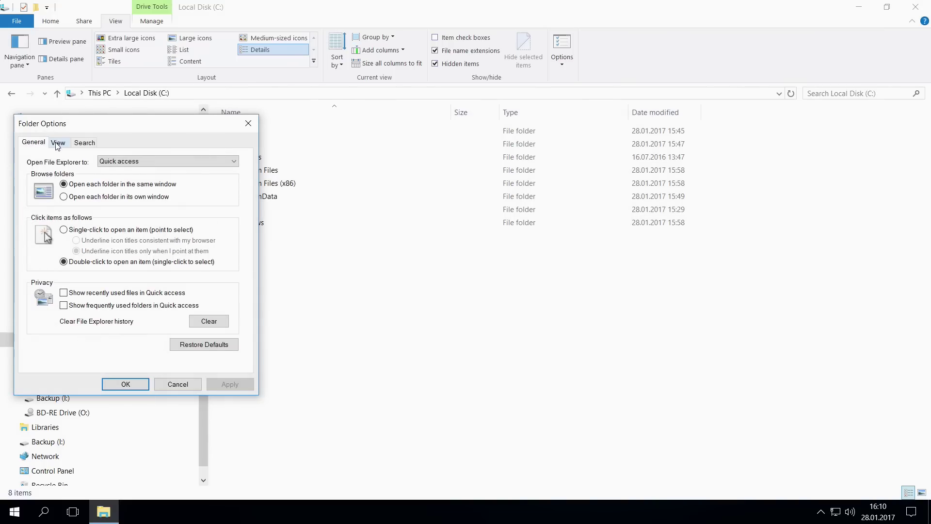
click(58, 146)
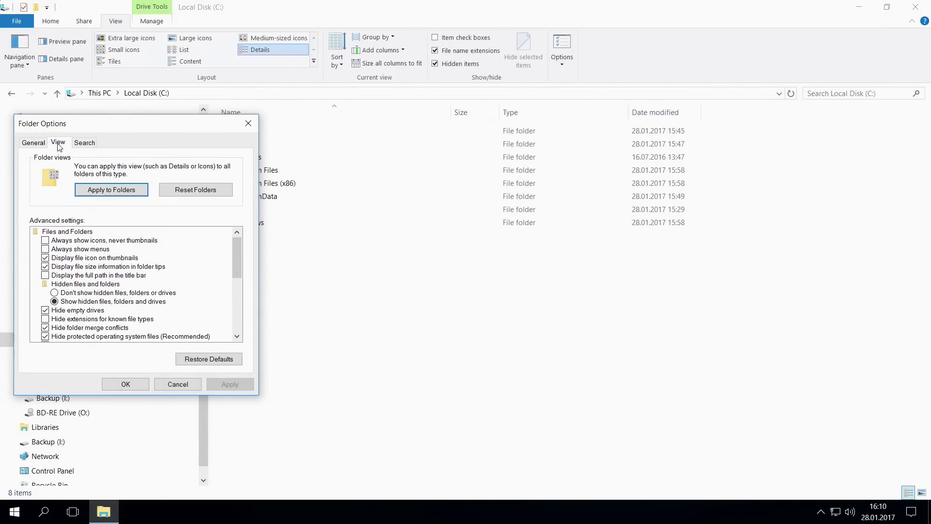
click(103, 192)
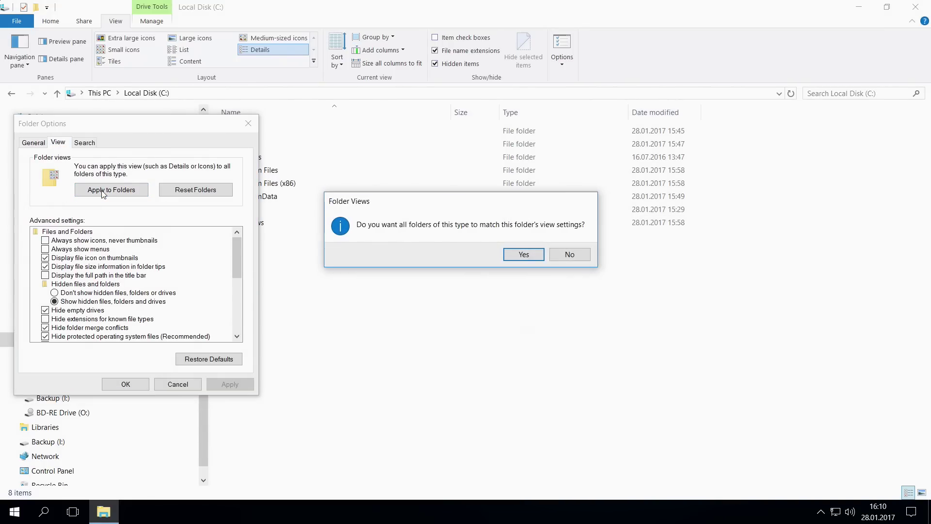
click(523, 255)
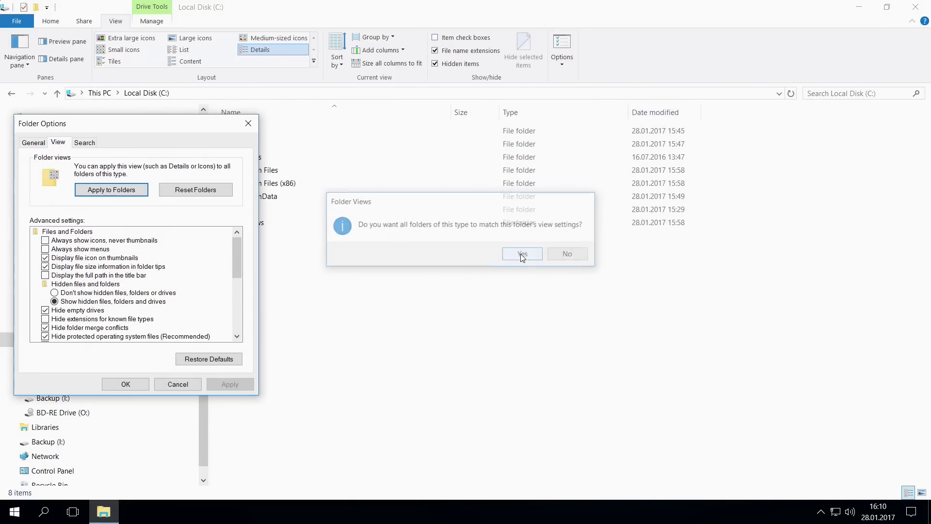
click(129, 384)
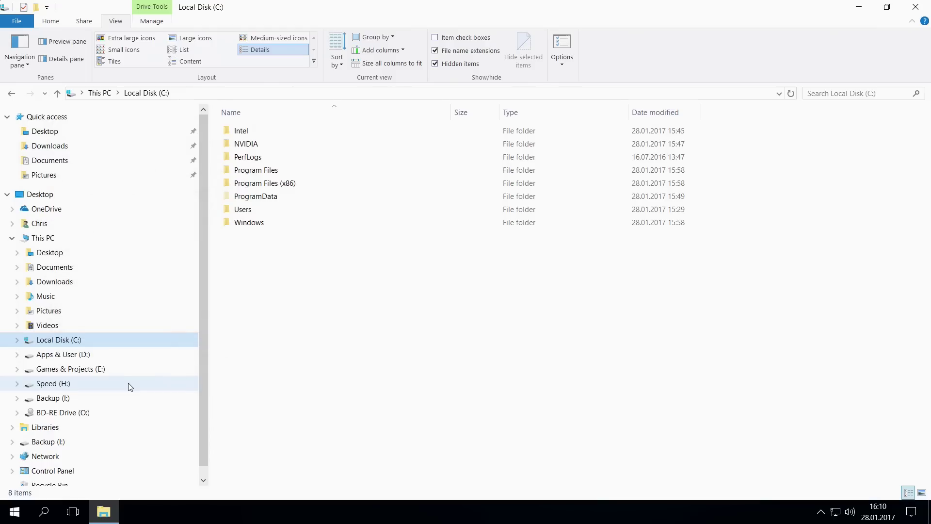
Step: Relocate Documents from C: to the user's folder on D:, creating the folder and moving its files
click(60, 388)
right_click(252, 172)
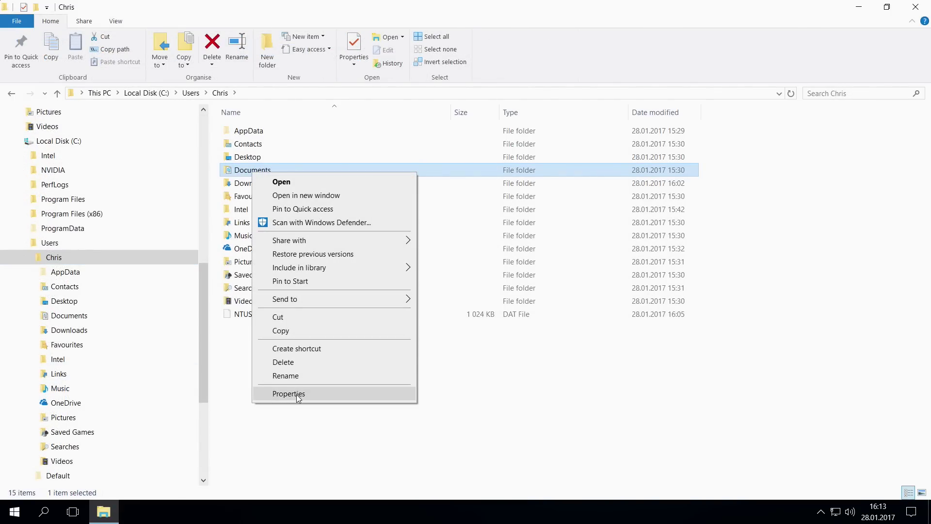
click(289, 394)
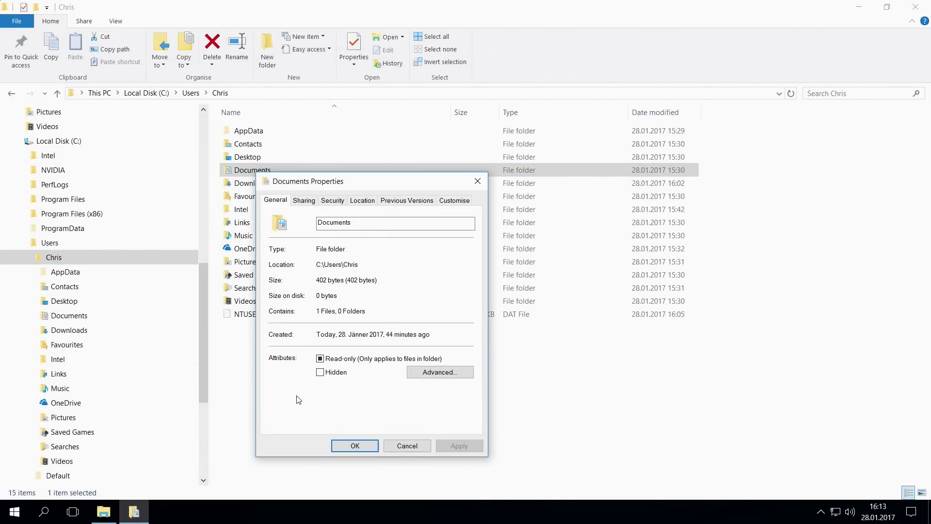
click(360, 203)
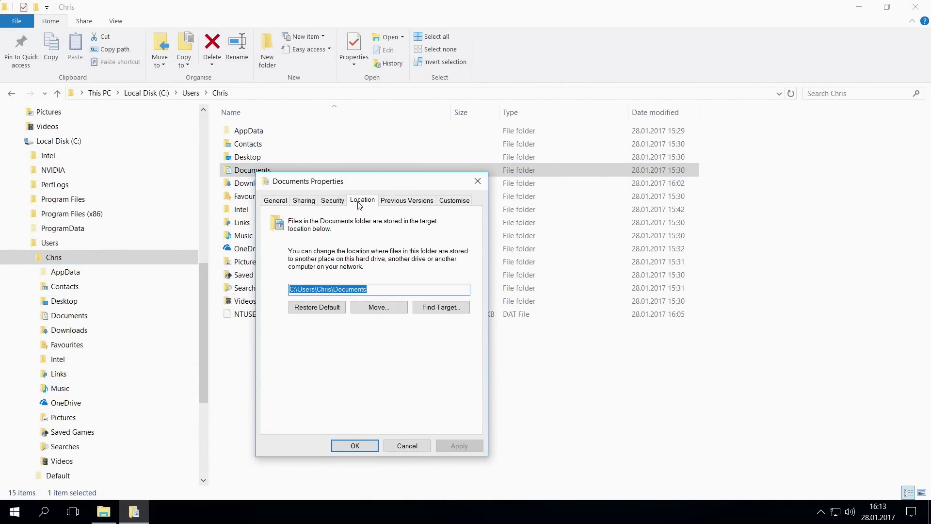
click(292, 289)
key(BackSpace)
text(d)
key(Delete)
key(Delete)
key(Delete)
key(Delete)
key(Delete)
key(Delete)
click(363, 445)
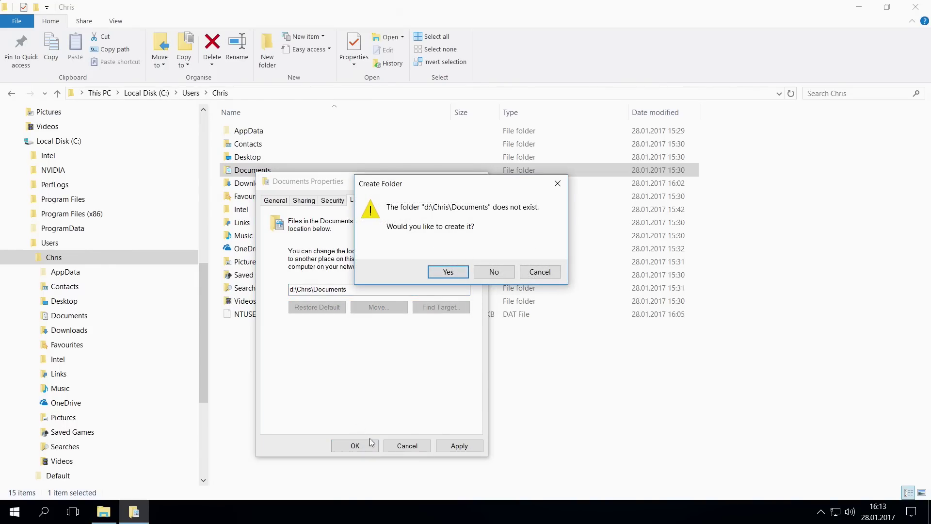
click(444, 270)
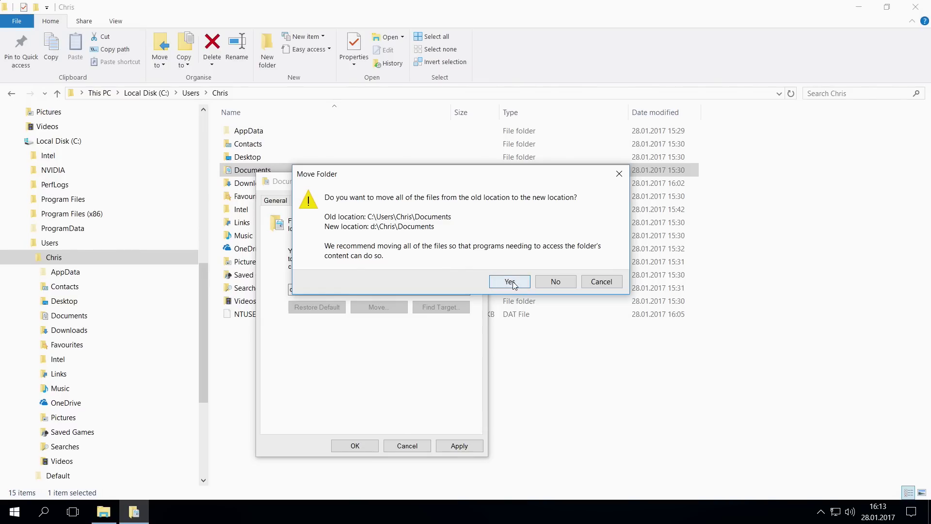
click(513, 281)
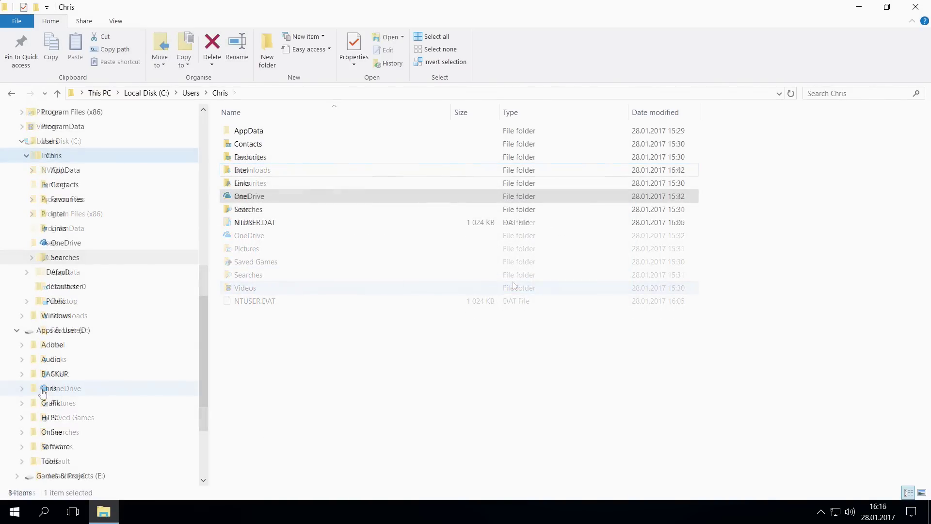
click(24, 388)
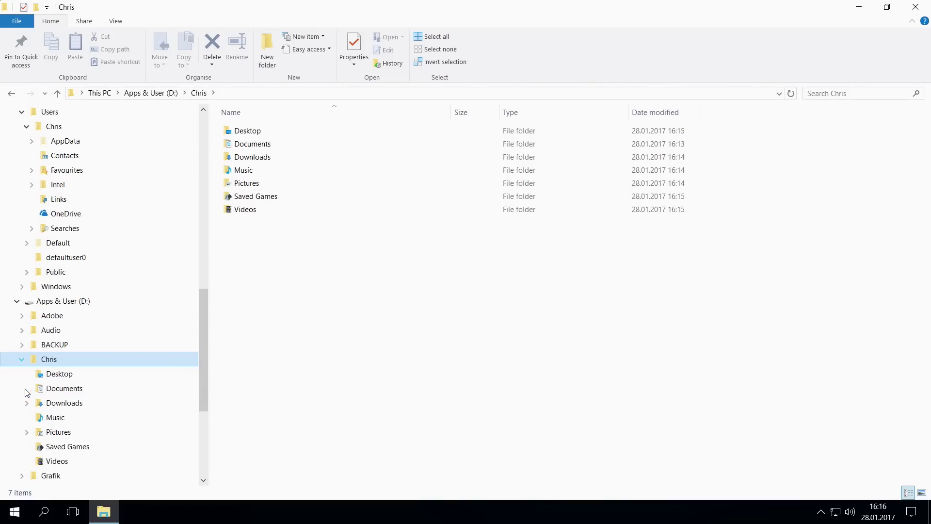
Step: Open the LAV Splitter and LAV Video Decoder 0.69.0 configuration windows on the desktop
click(69, 375)
click(69, 389)
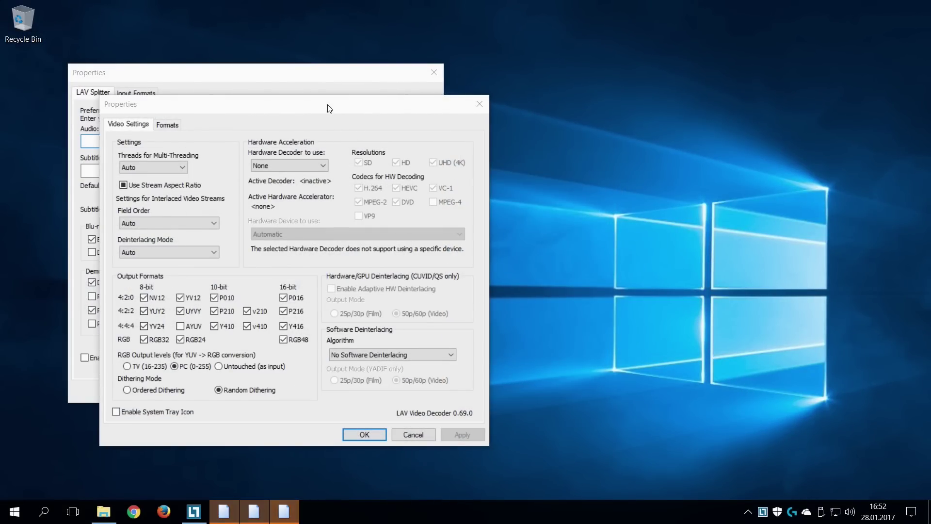
Step: Set the LAV hardware decoder to DXVA2 (native) and enable Expand Mono to Stereo
drag(329, 108, 583, 87)
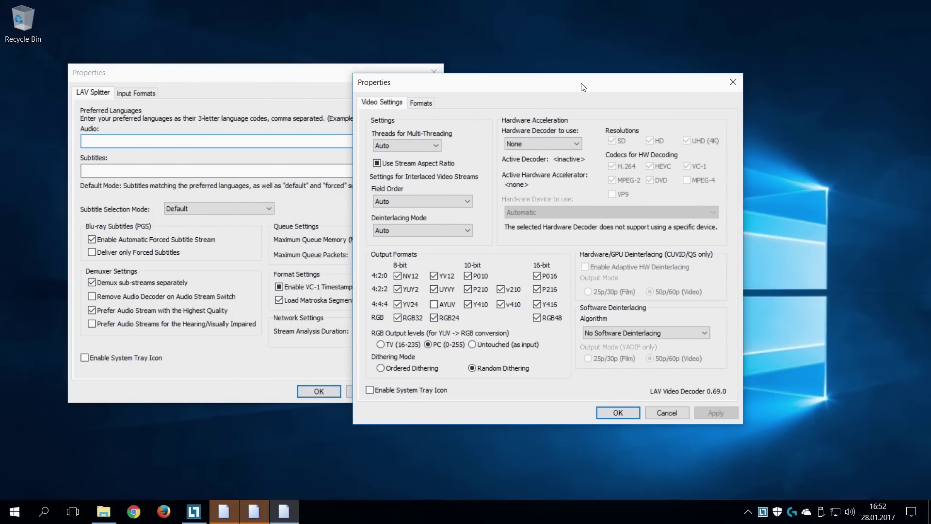
click(559, 140)
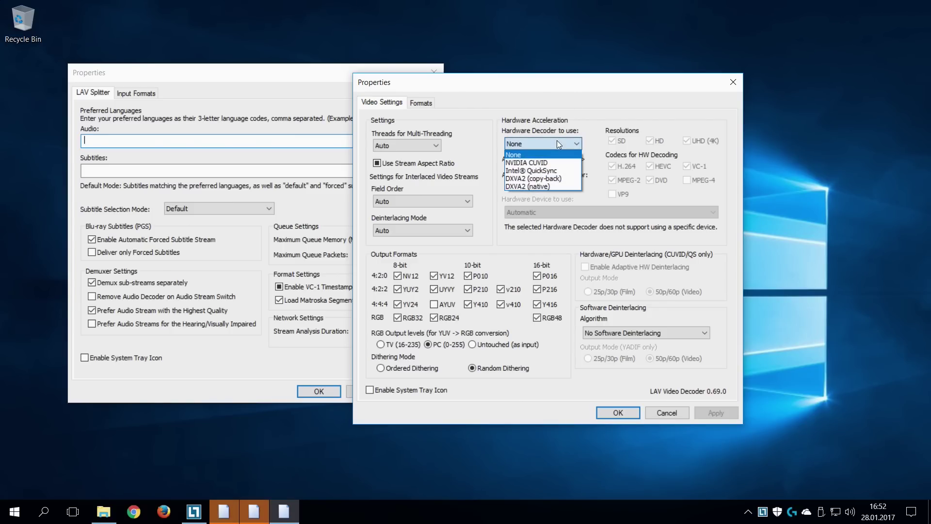
click(541, 186)
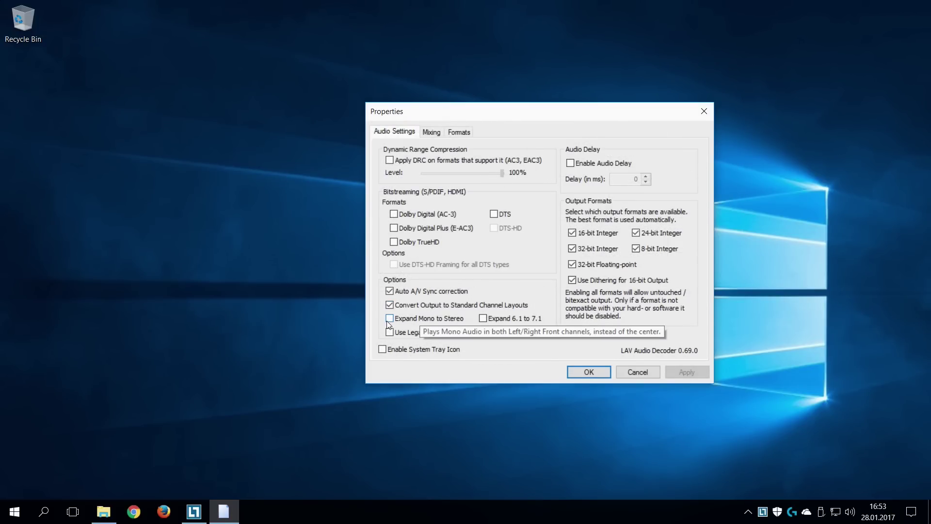
click(388, 322)
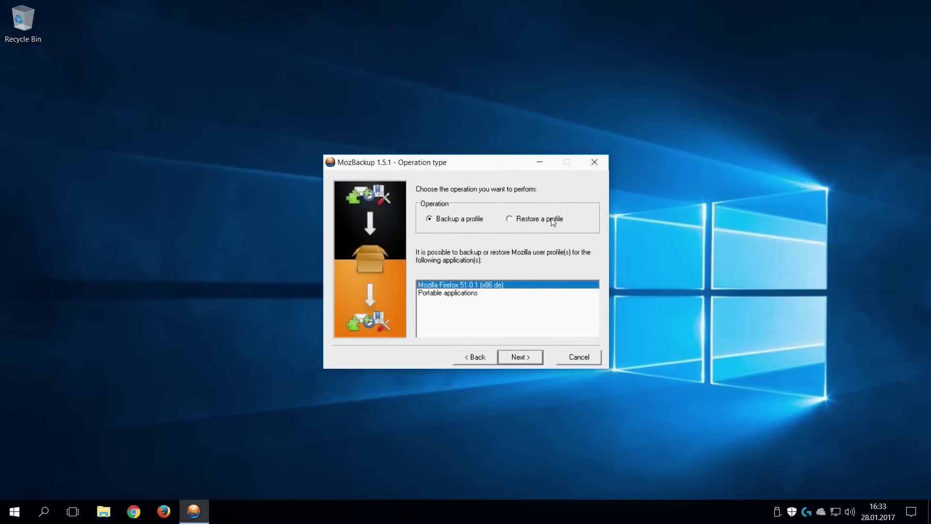
Step: Start a MozBackup profile restore and browse to the BACKUP folder on Apps & User (D:)
click(552, 219)
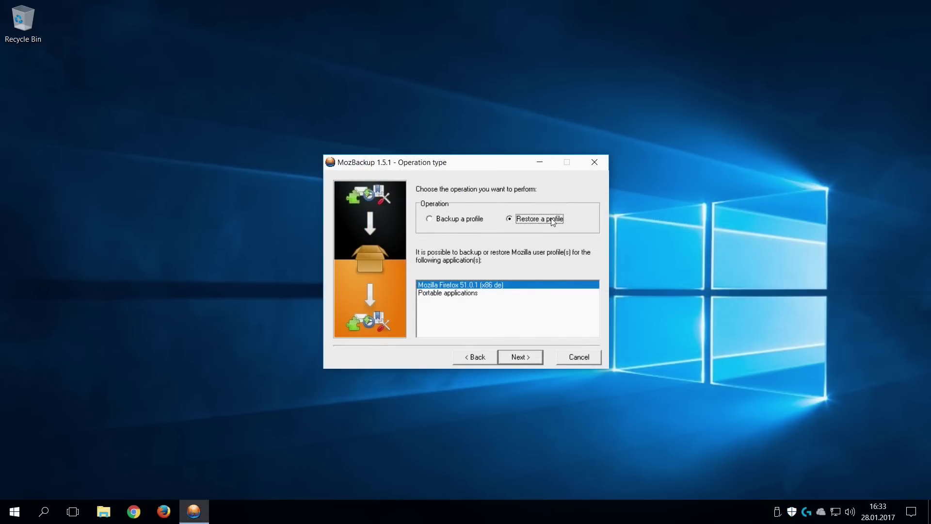
click(520, 356)
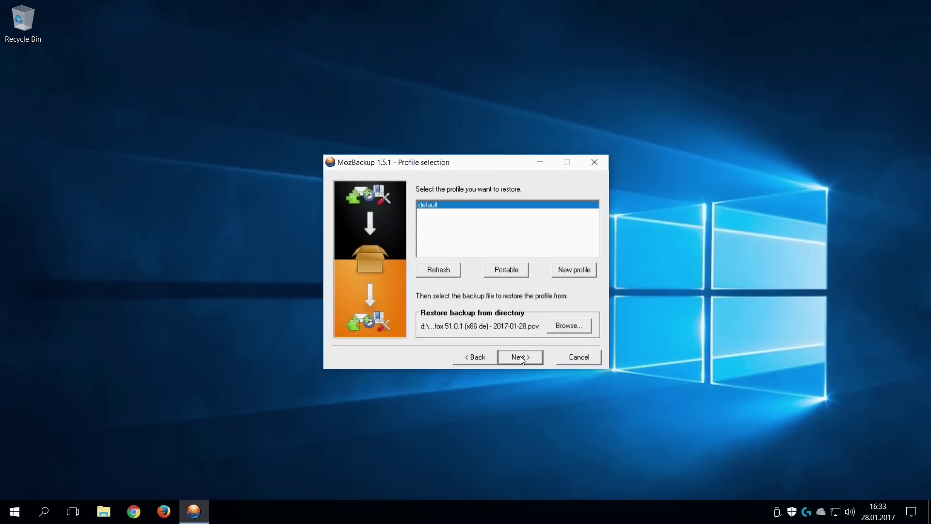
click(569, 326)
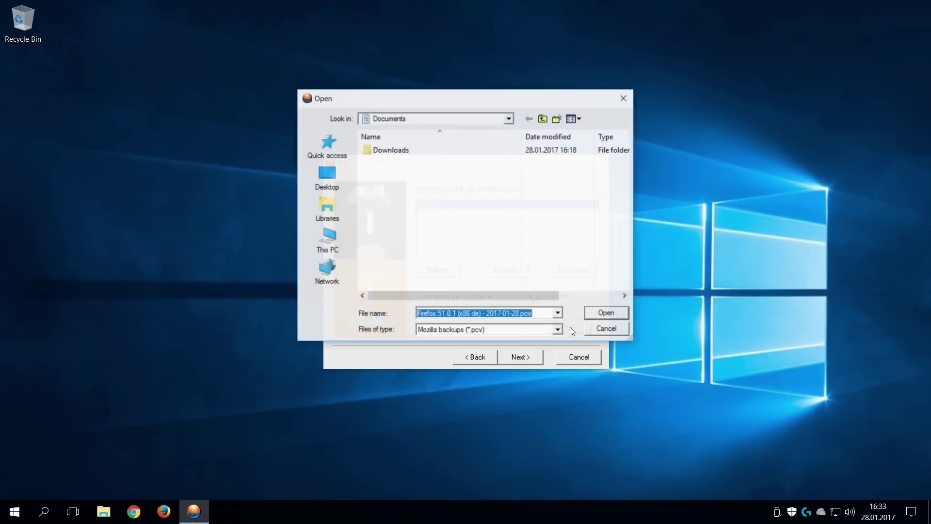
click(511, 117)
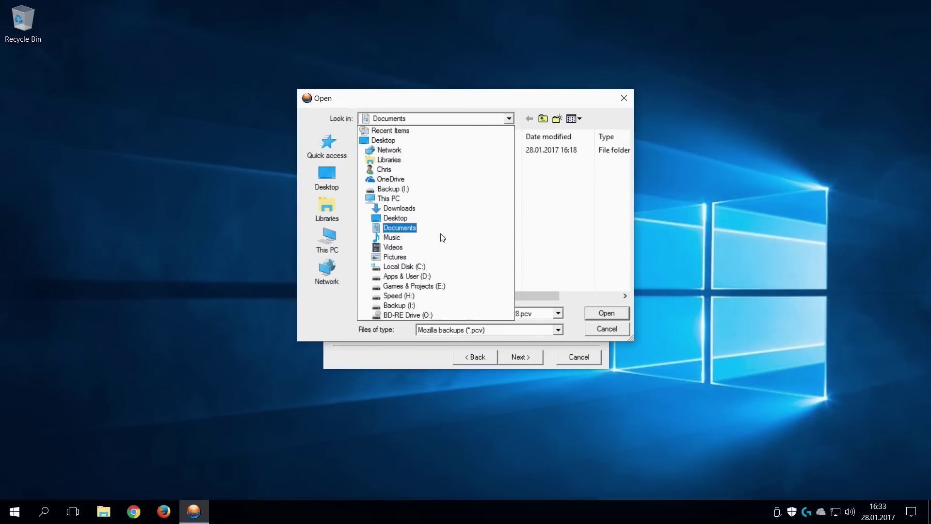
click(419, 277)
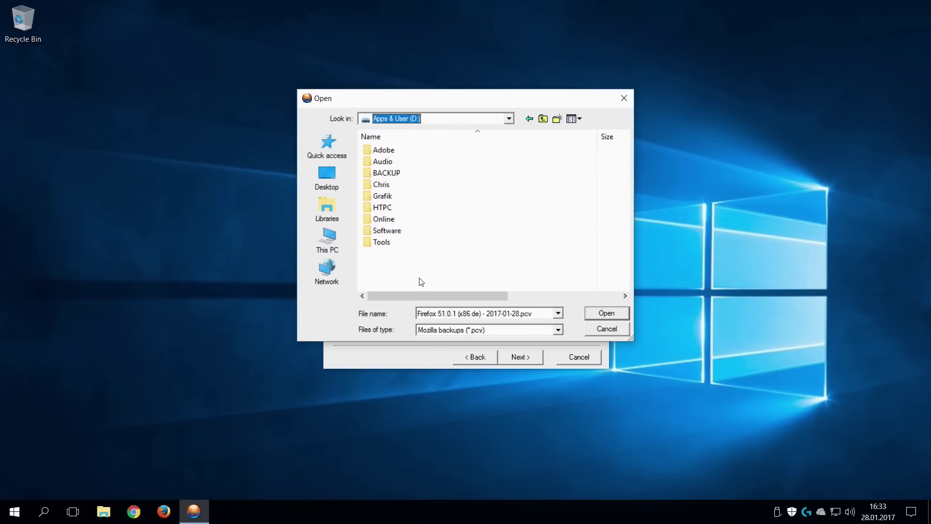
double_click(393, 173)
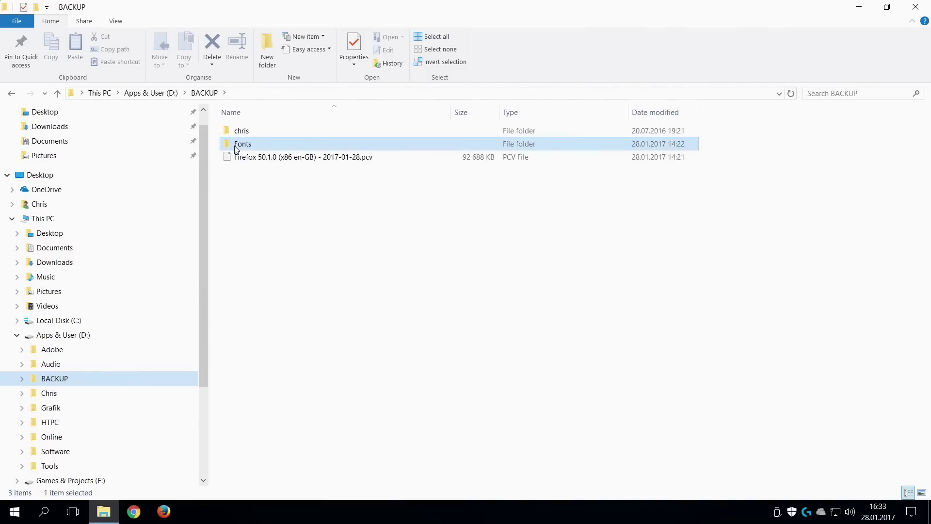
Step: Open the BACKUP Fonts folder and select all 850 font files
double_click(245, 141)
click(241, 160)
key(ctrl+a)
Step: Install the 850 selected fonts, keeping every already-installed font instead of replacing it
right_click(257, 133)
click(280, 142)
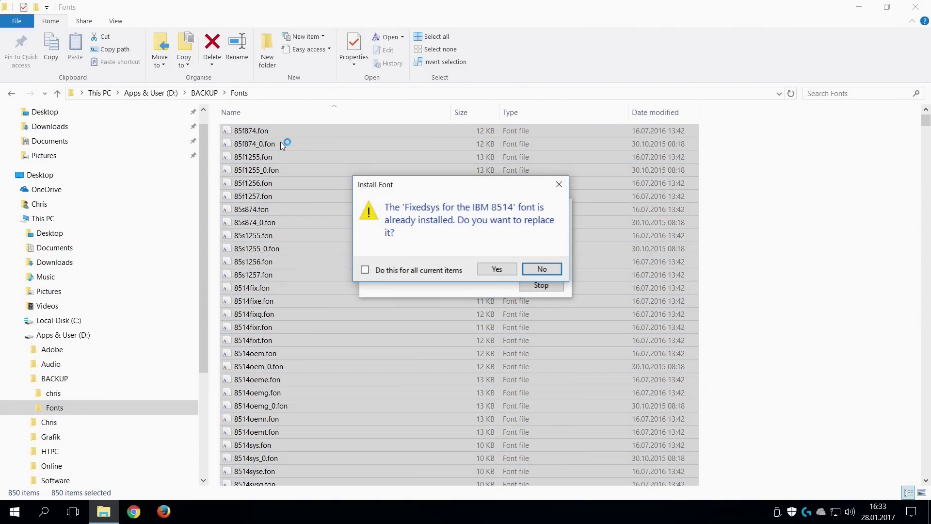
click(441, 270)
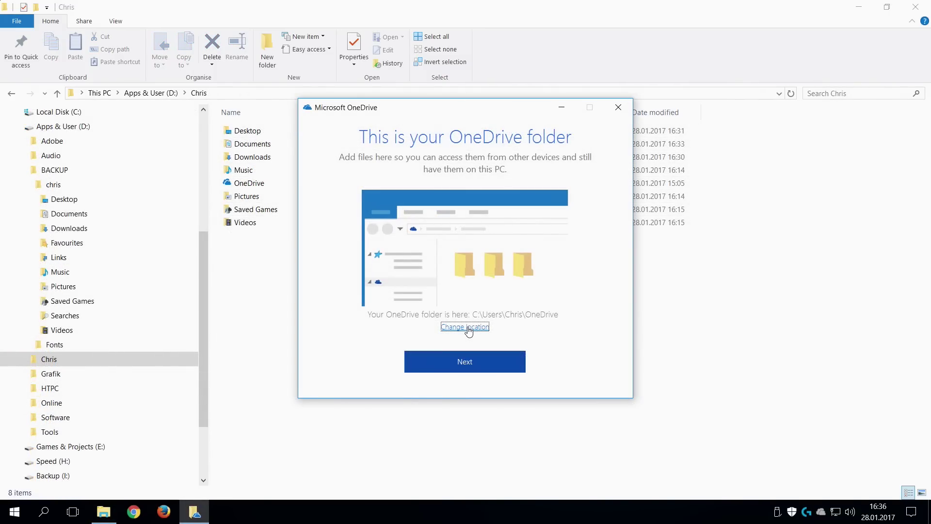
Step: Set the OneDrive folder to D:\Chris\OneDrive, keep the existing files, and continue setup
click(469, 328)
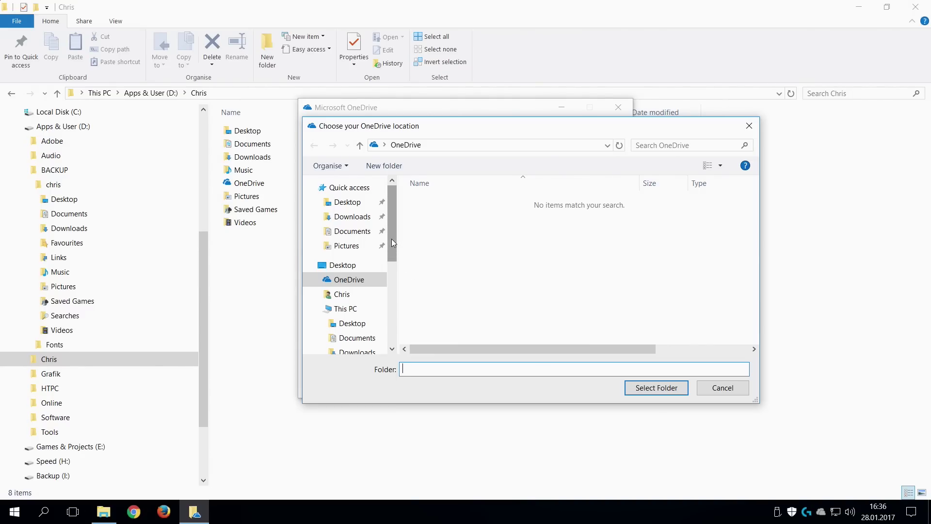
drag(392, 239, 387, 287)
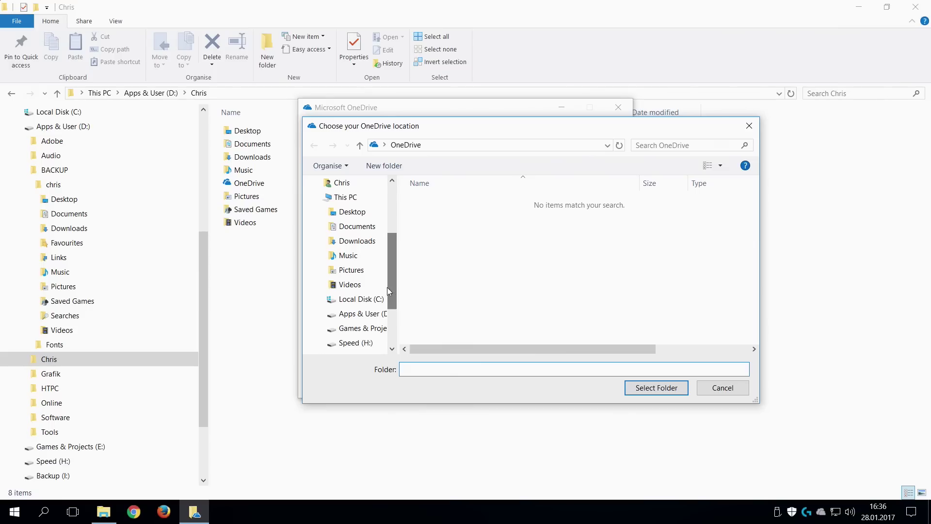
click(356, 314)
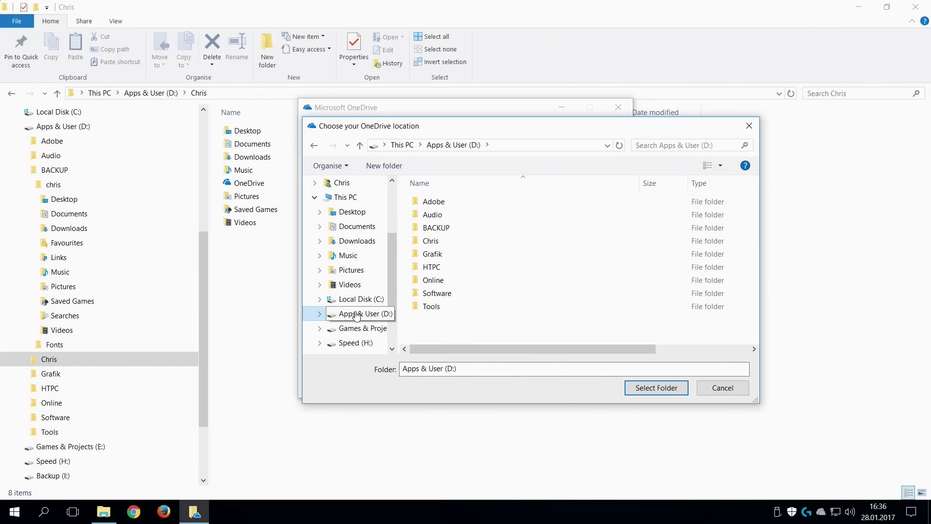
double_click(416, 242)
click(417, 254)
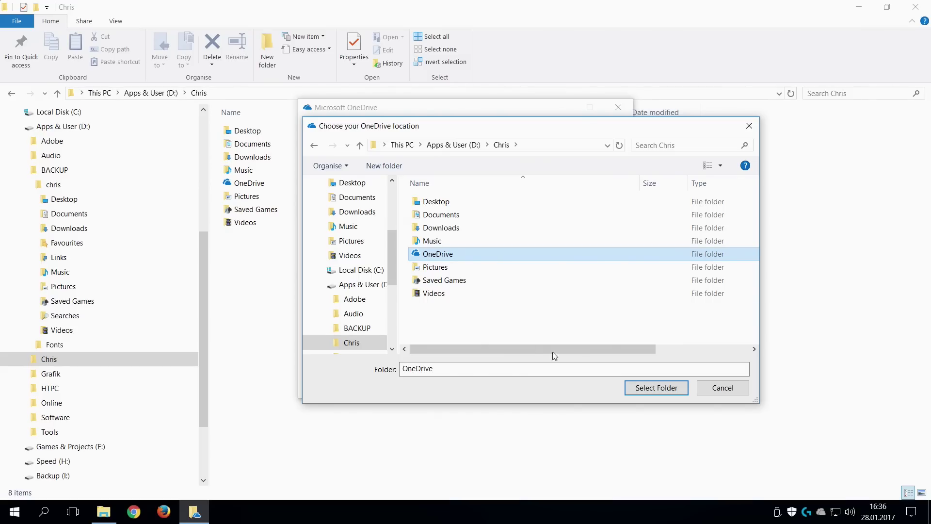
click(660, 389)
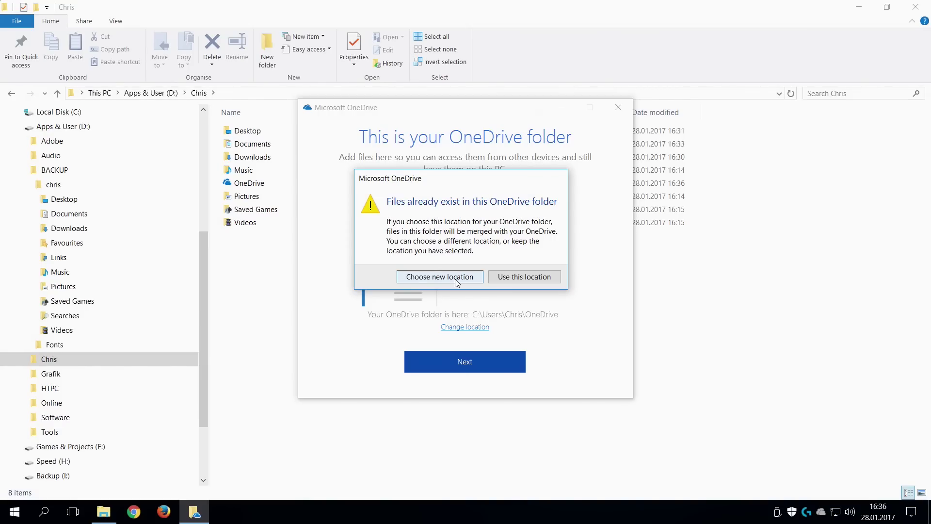
click(506, 280)
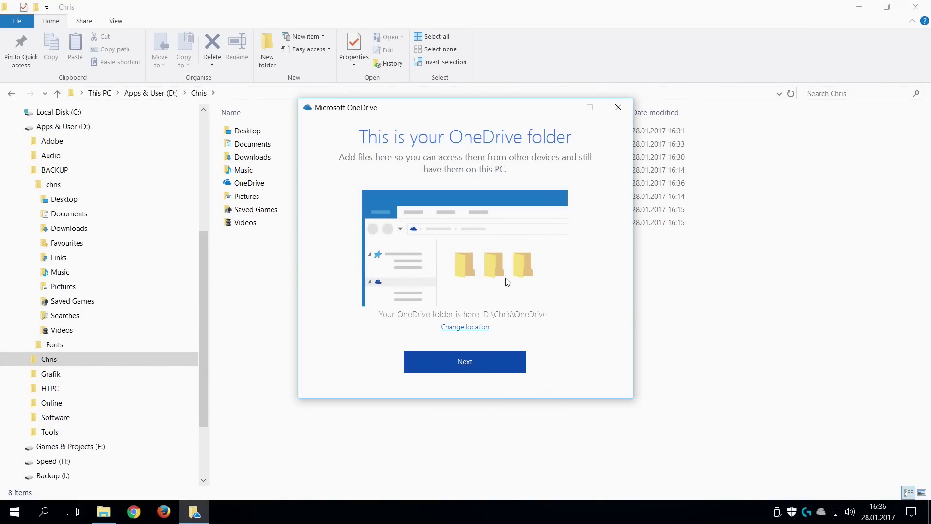
click(462, 362)
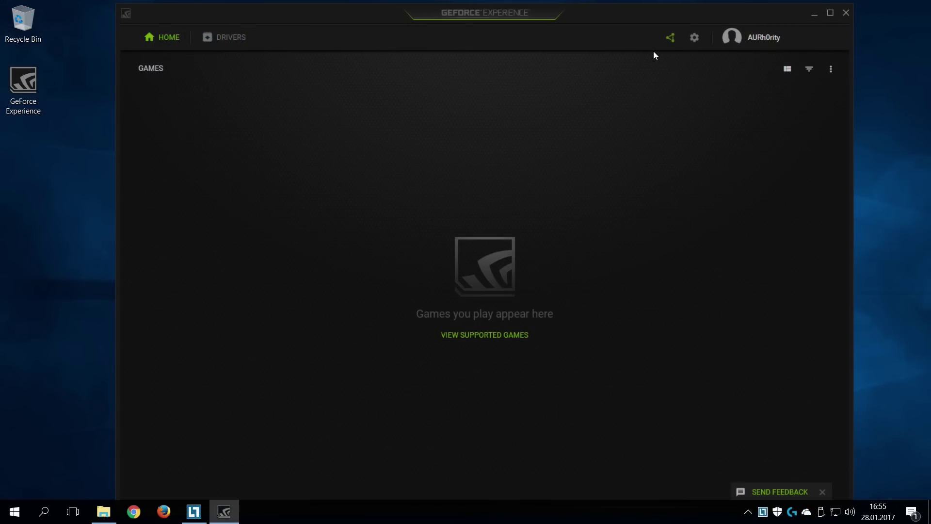
Step: Open the GeForce Experience share overlay and show the microphone mode options
click(669, 40)
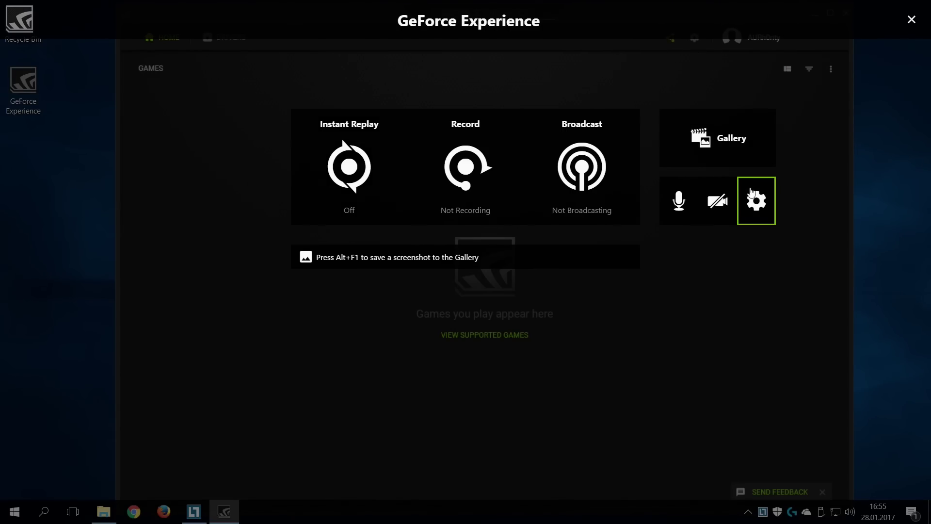
click(681, 204)
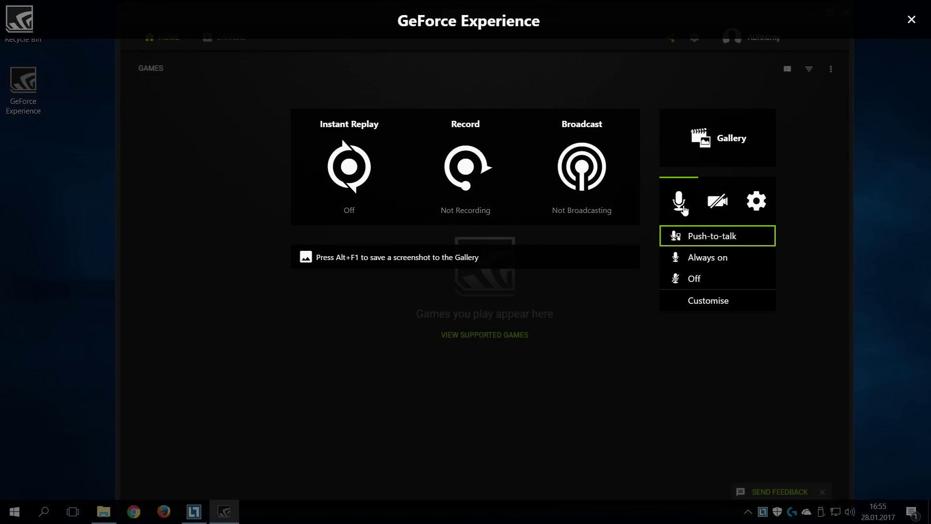
Step: Turn the microphone off and set the recording shortcuts to Shift+F9 and Shift+F10
click(694, 279)
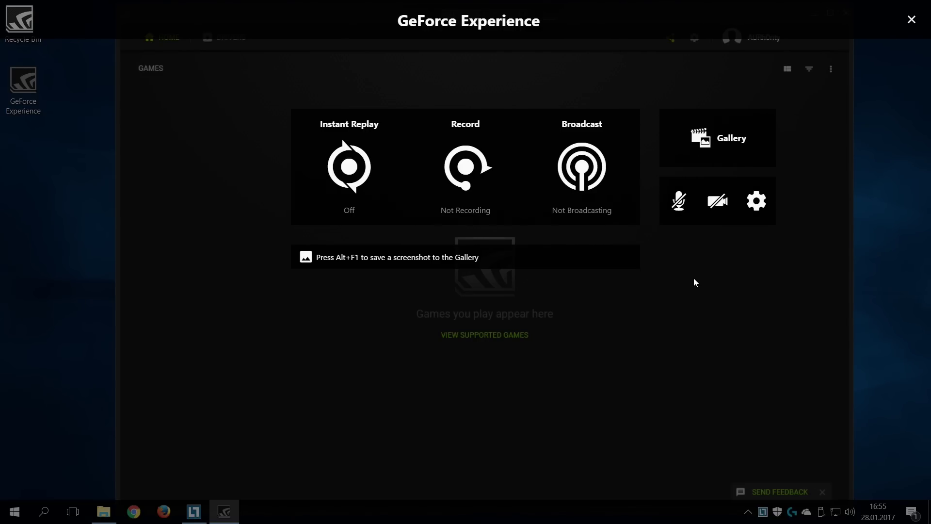
click(757, 200)
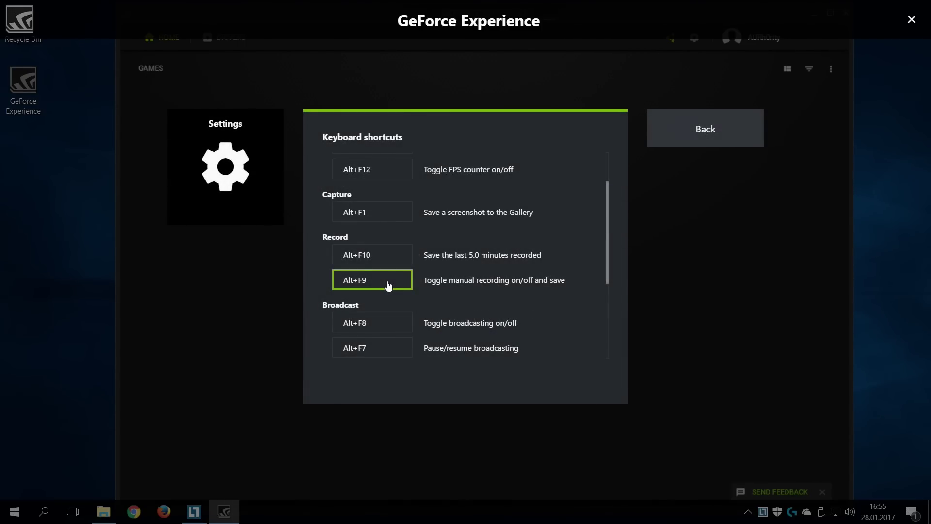
click(389, 286)
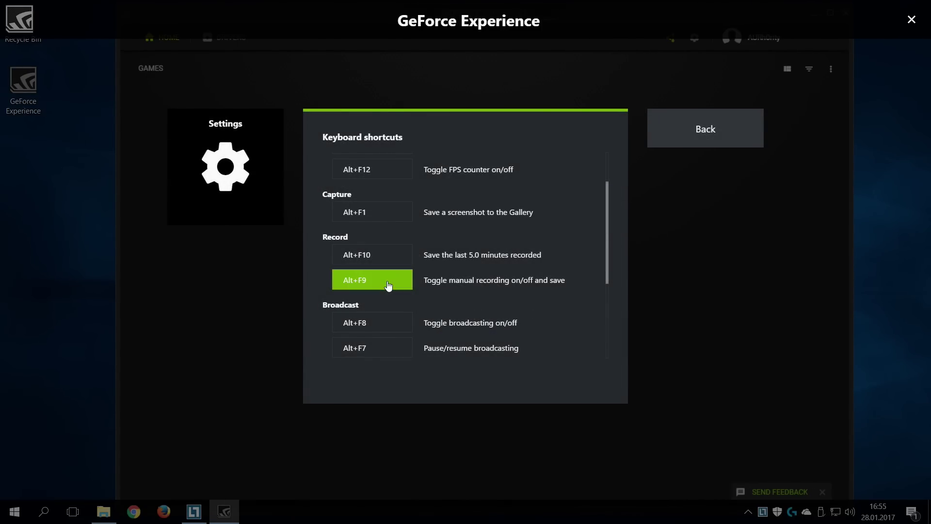
key(shift+F9)
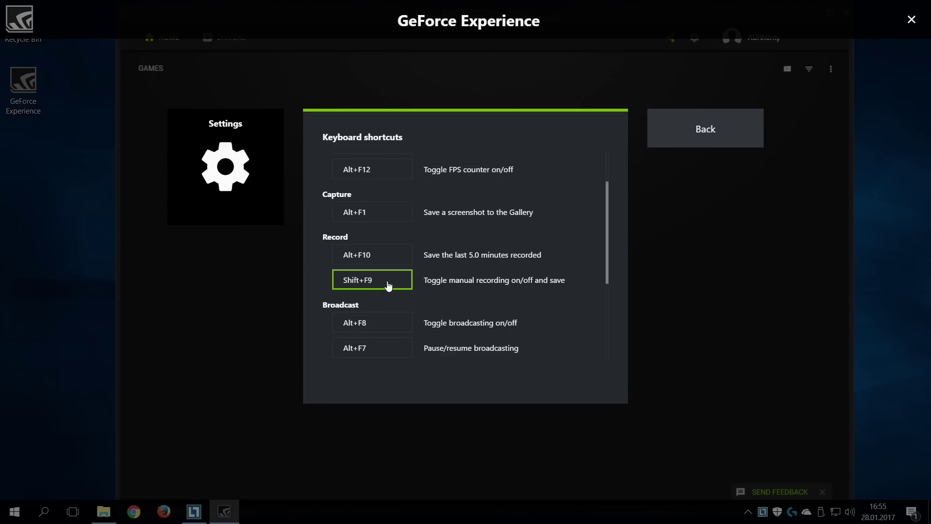
click(385, 260)
key(shift+F10)
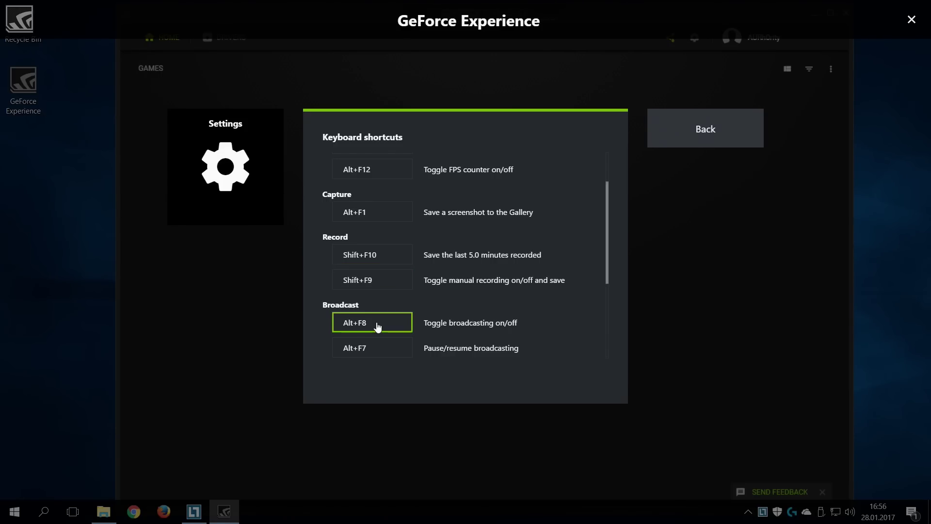
Step: Clear the toggle and pause broadcasting shortcuts so both are None
click(378, 328)
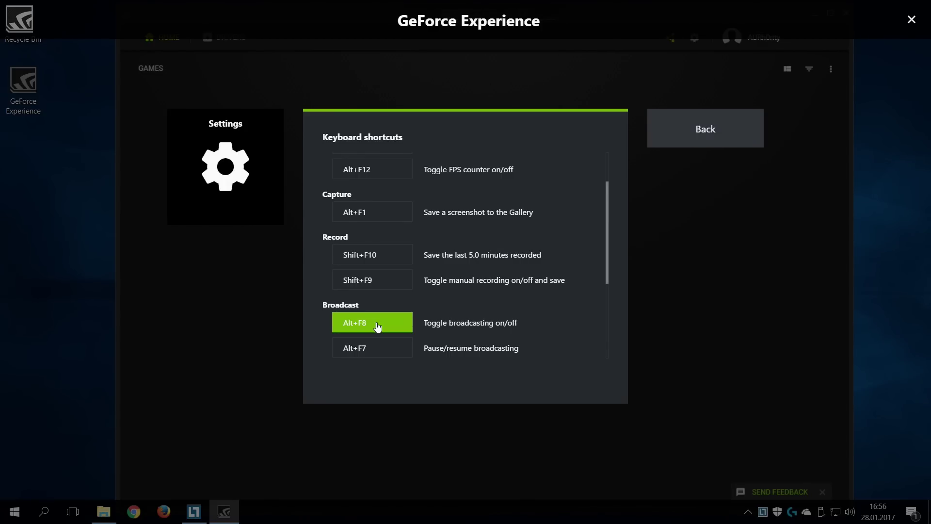
key(BackSpace)
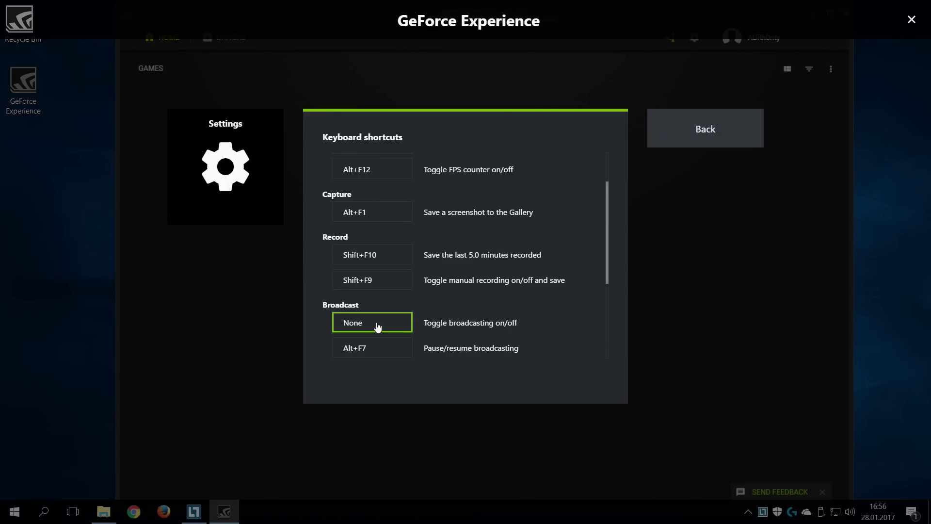
click(386, 353)
key(BackSpace)
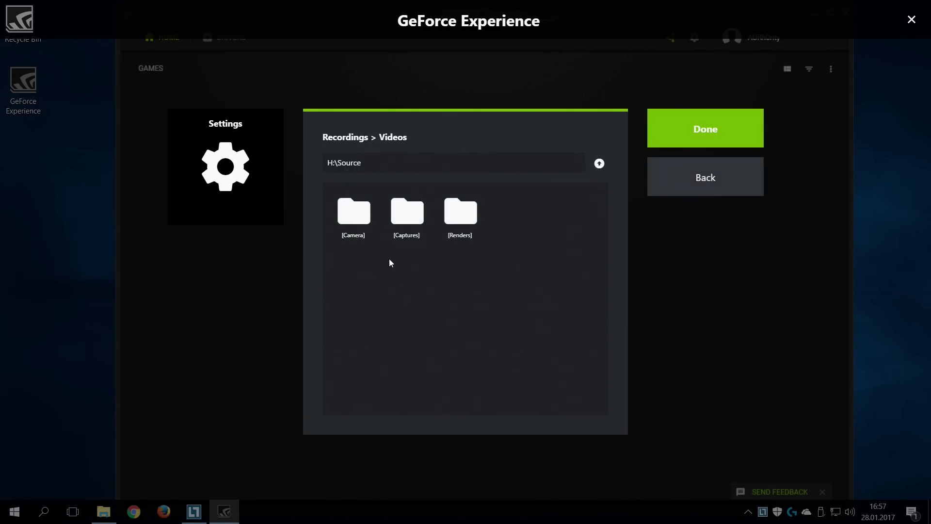
Step: Set the videos save folder to H:\Source\[Captures]
click(406, 227)
double_click(405, 226)
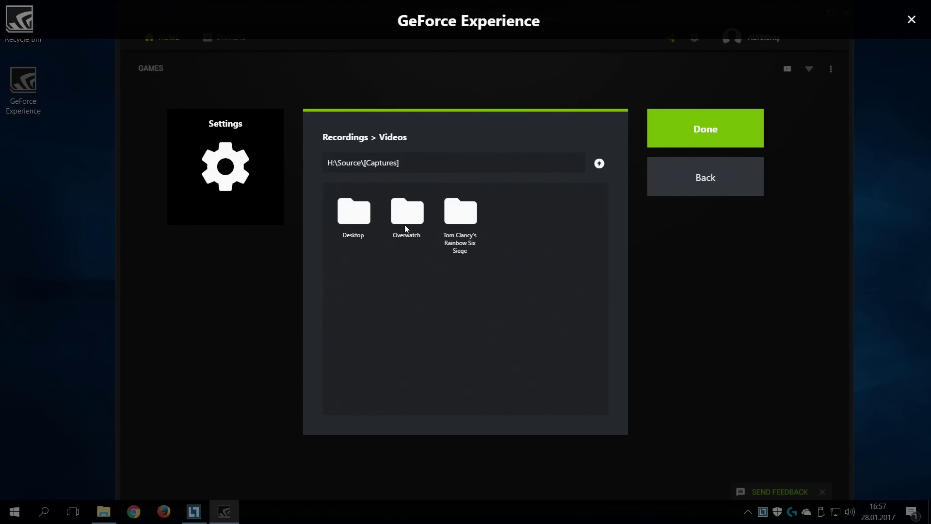
click(680, 135)
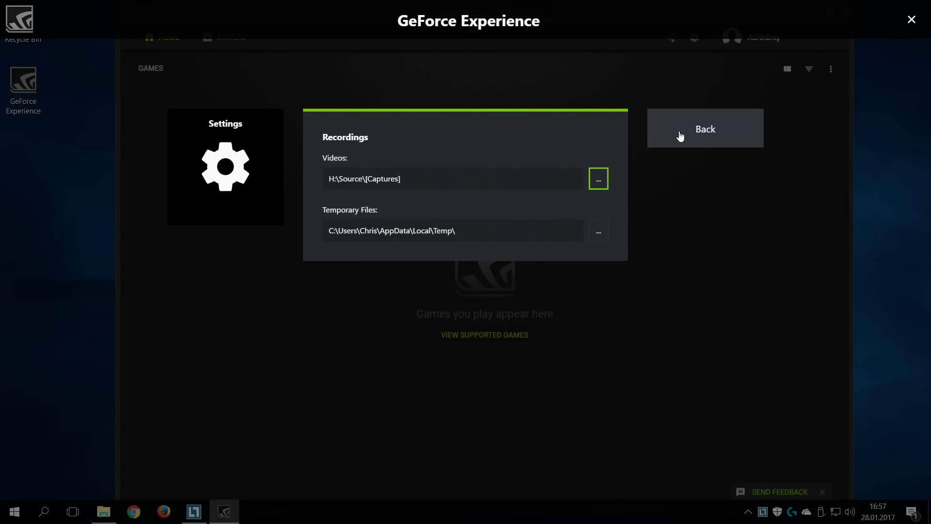
click(680, 135)
Step: Customise Instant Replay to about 10 minutes at about 95 Mbps, save, and turn it on
click(342, 213)
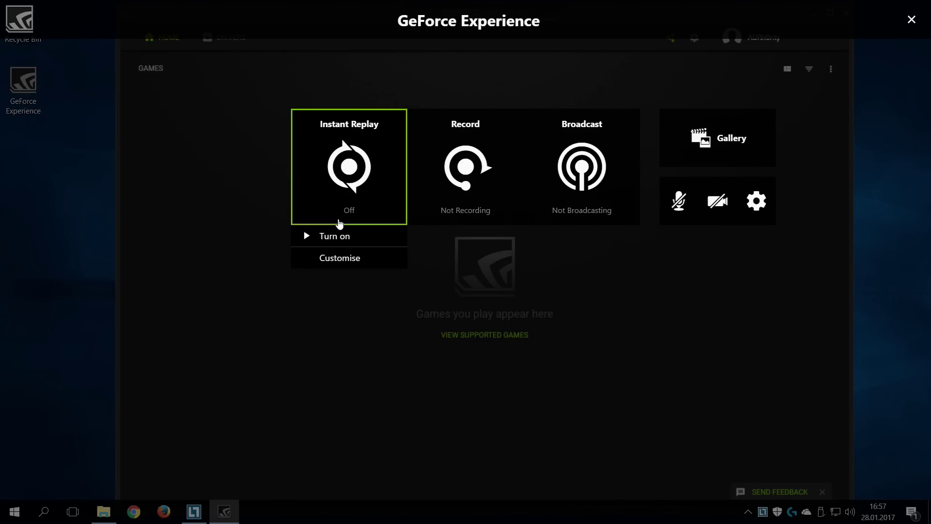
click(338, 256)
drag(430, 154, 463, 167)
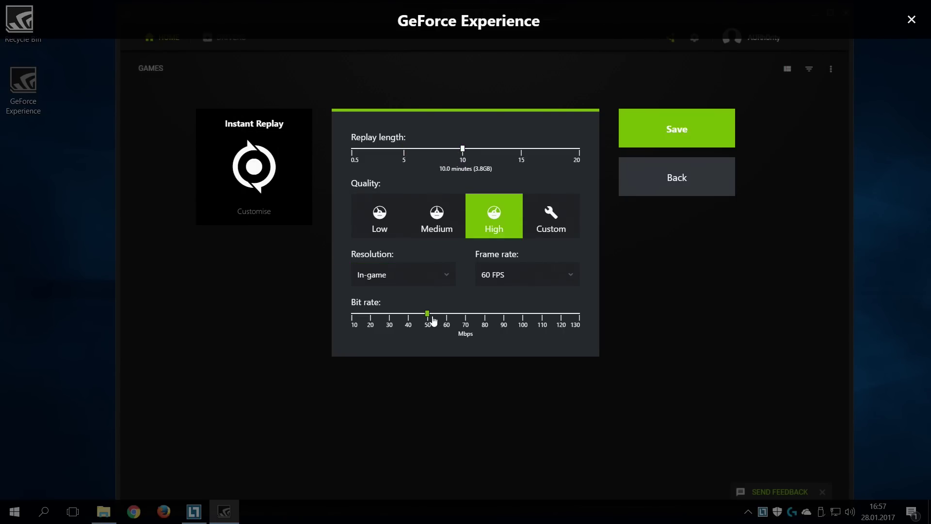
drag(431, 318, 513, 324)
click(648, 122)
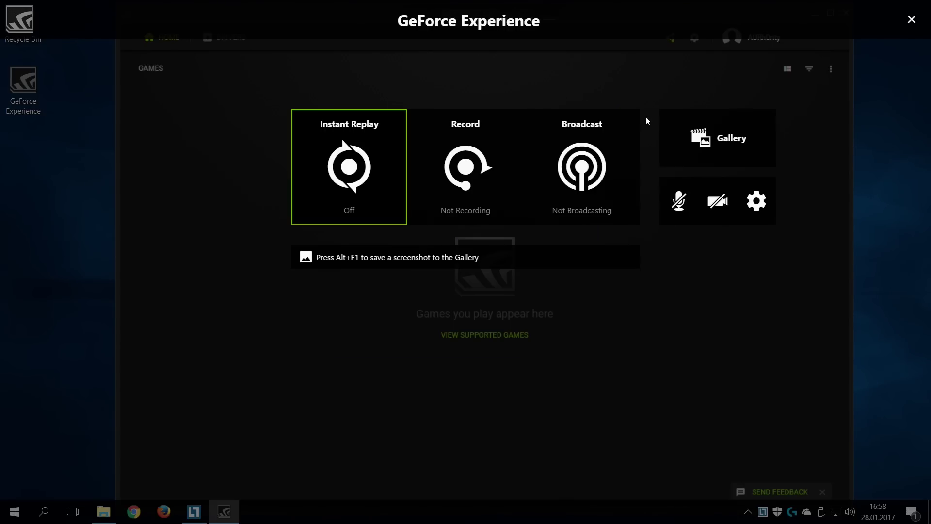
click(365, 195)
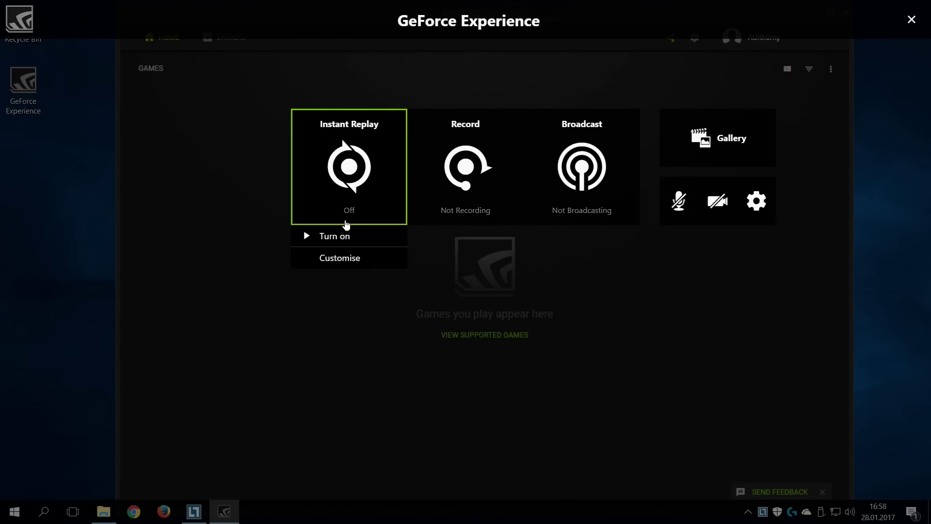
click(343, 237)
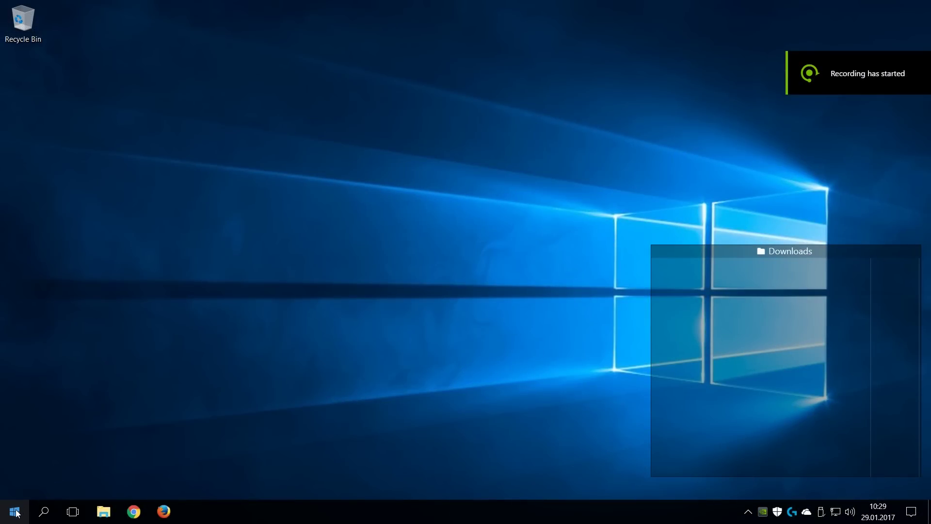
Step: Search 'banana' and launch Voicemeeter Banana
click(14, 511)
text(banana)
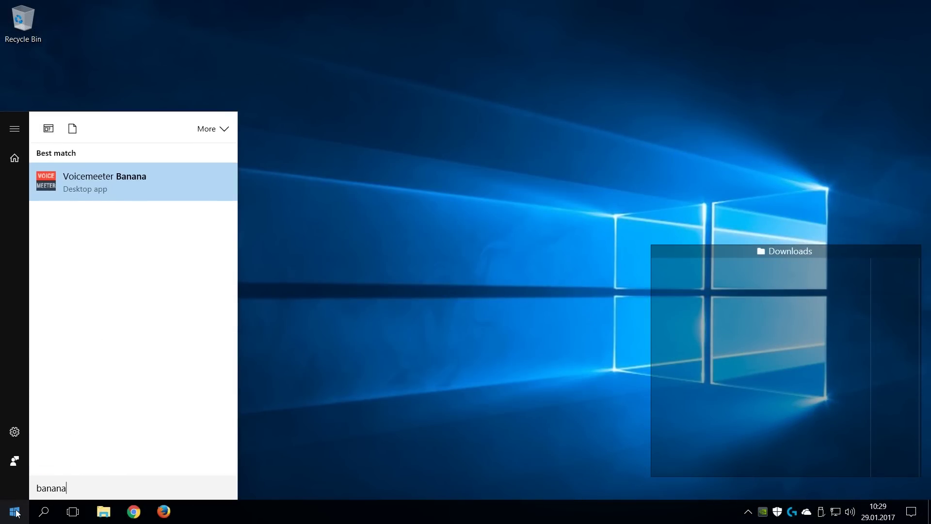
key(Return)
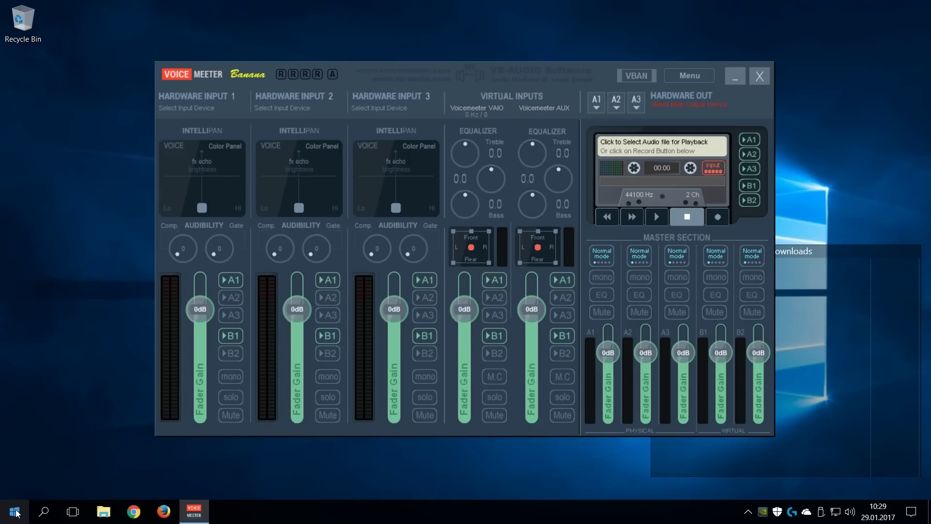
Step: Disable display scaling on high DPI settings in the Voicemeeter Banana shortcut's compatibility properties
right_click(193, 510)
right_click(186, 450)
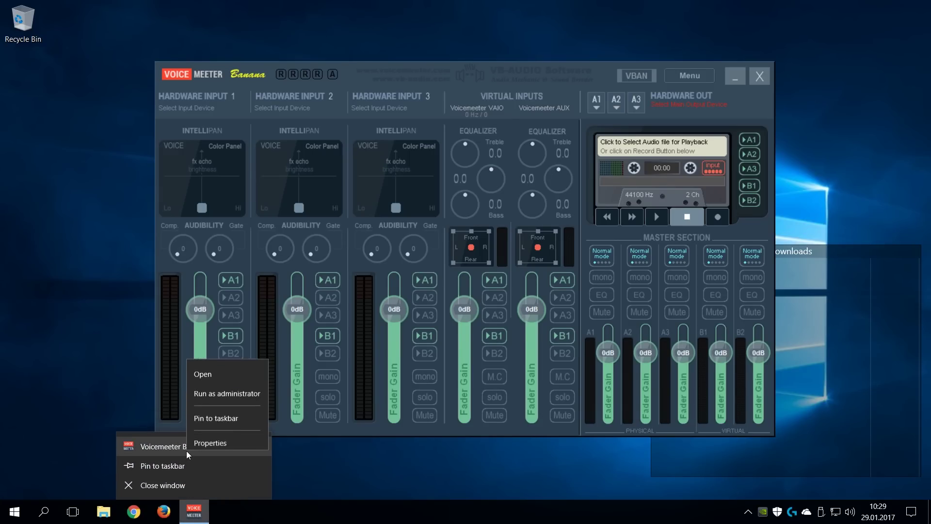
click(211, 435)
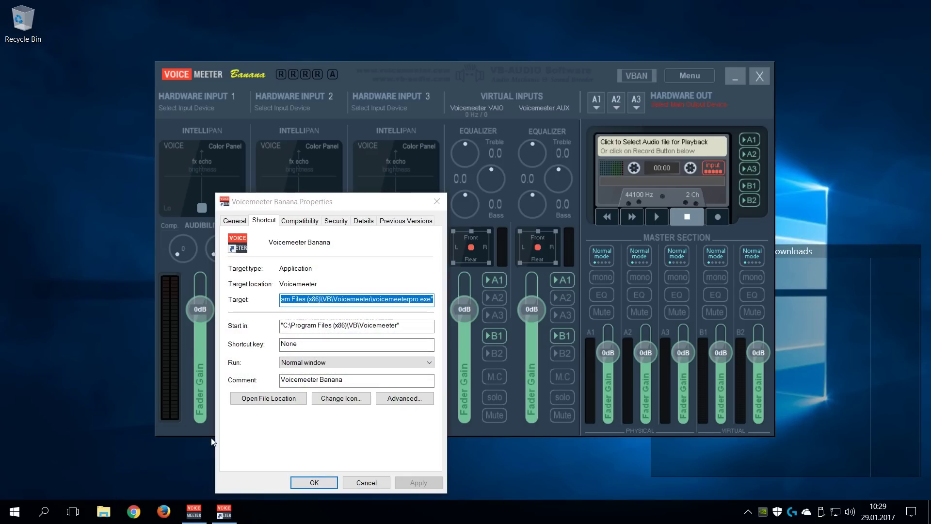
click(300, 221)
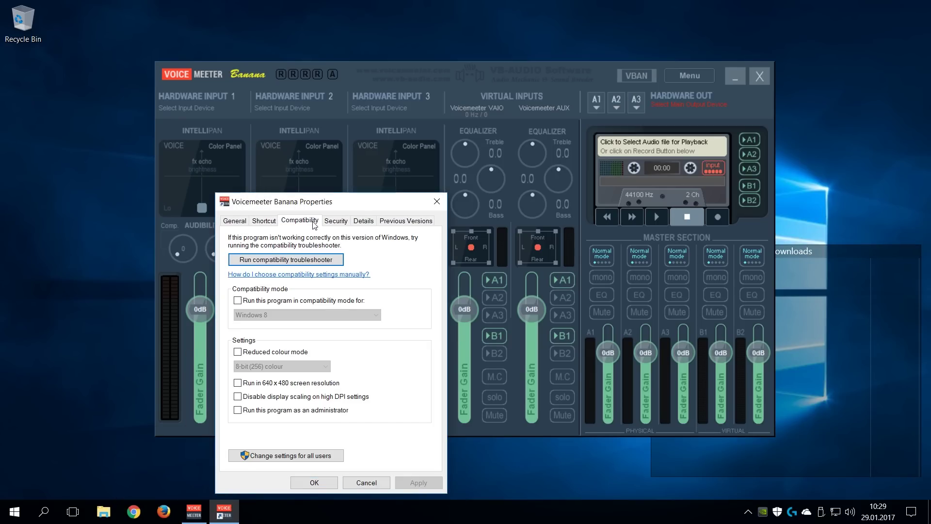
click(237, 396)
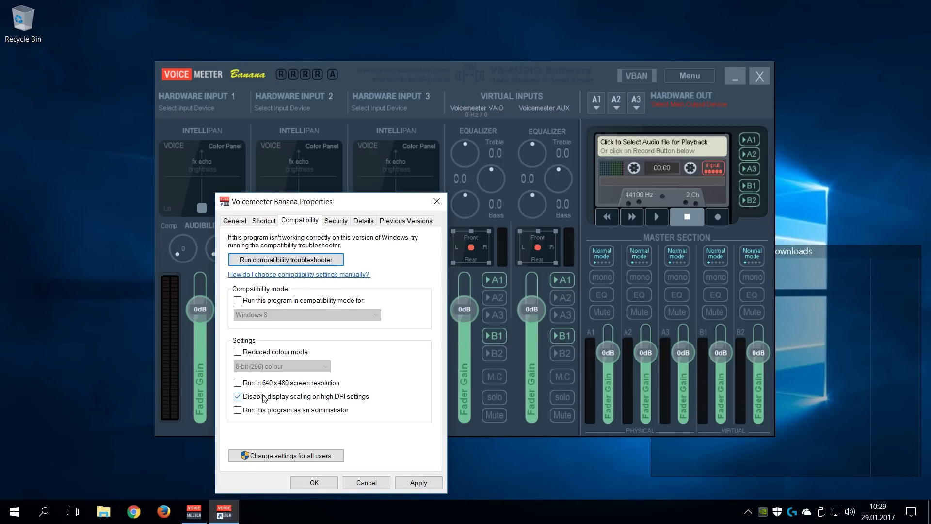
click(414, 482)
click(314, 483)
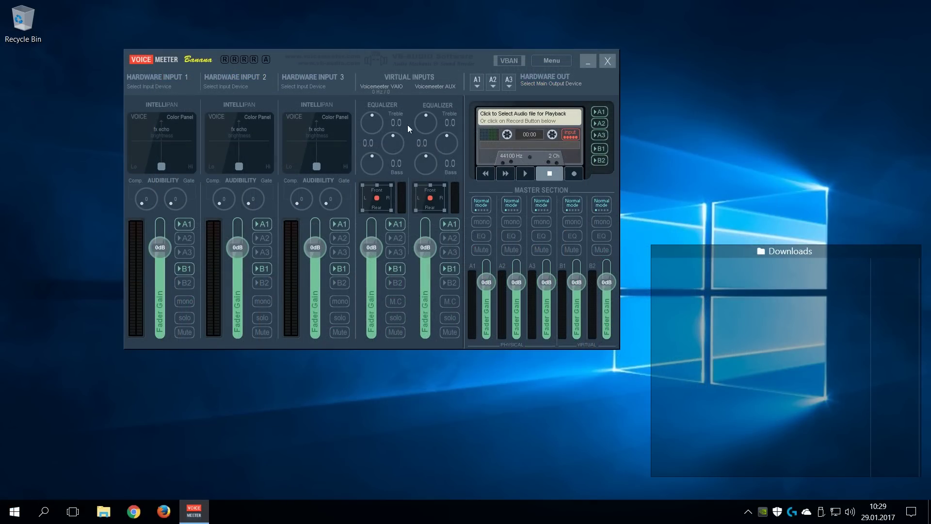
Step: Make Voicemeeter run in the system tray at startup
drag(351, 53, 602, 71)
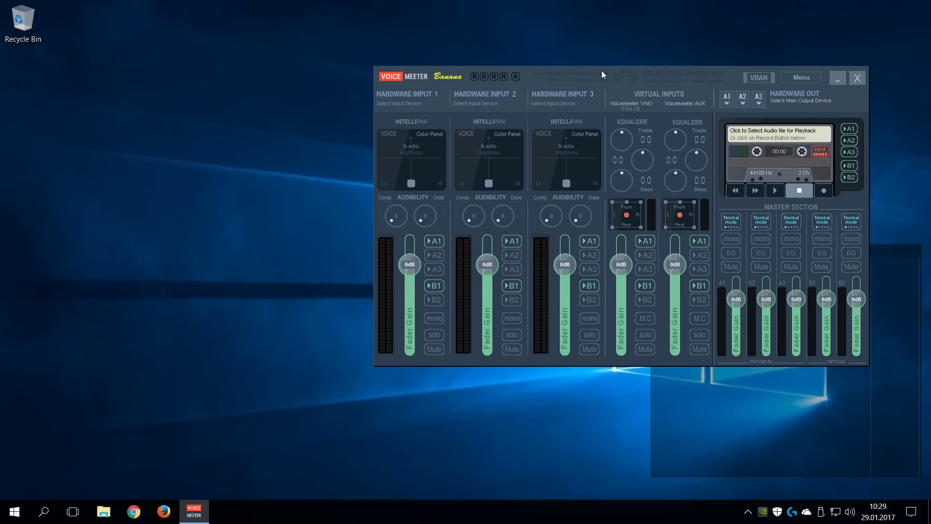
click(799, 77)
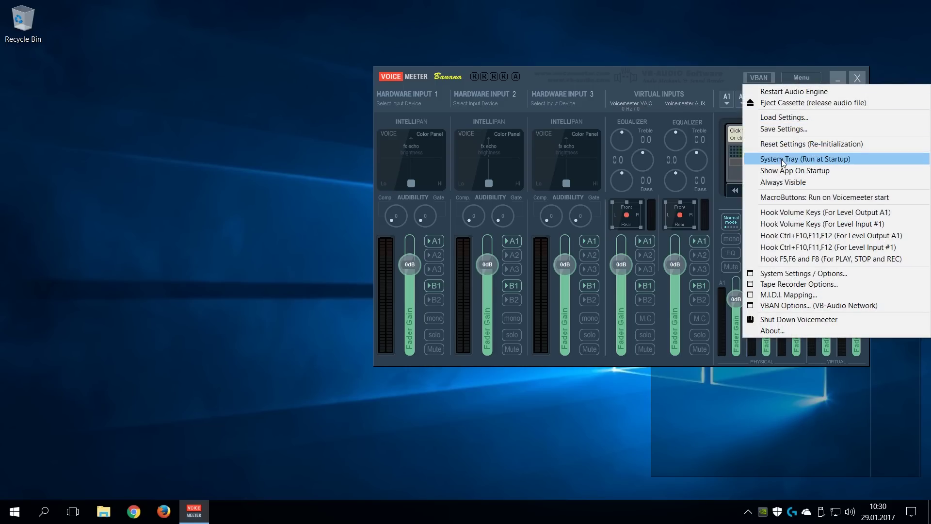
click(781, 159)
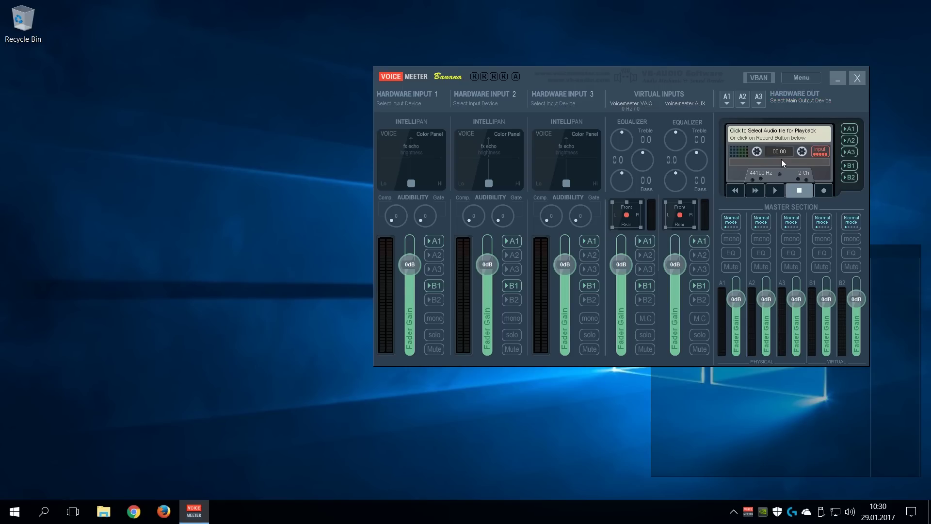
Step: Open the playback devices list, then route A1 to Realtek Speakers and A2 to Realtek Digital Output
right_click(853, 513)
click(855, 472)
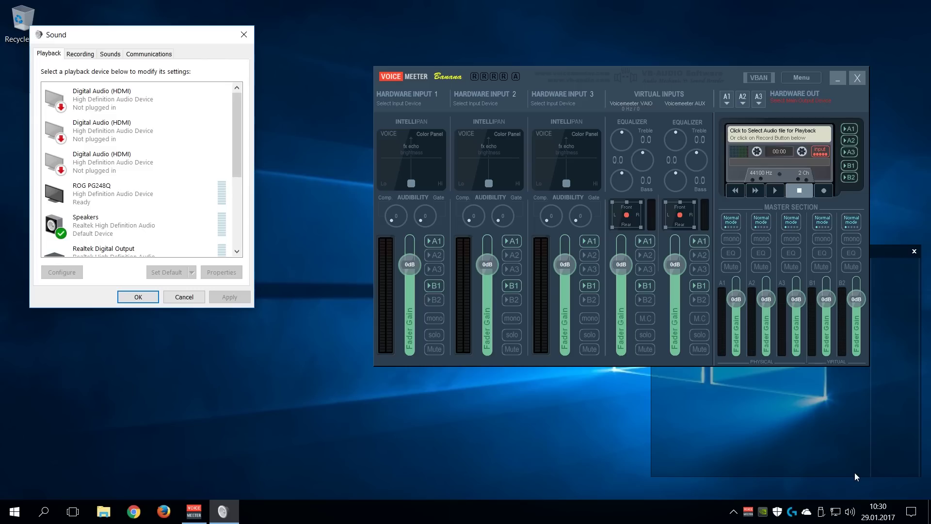
click(726, 99)
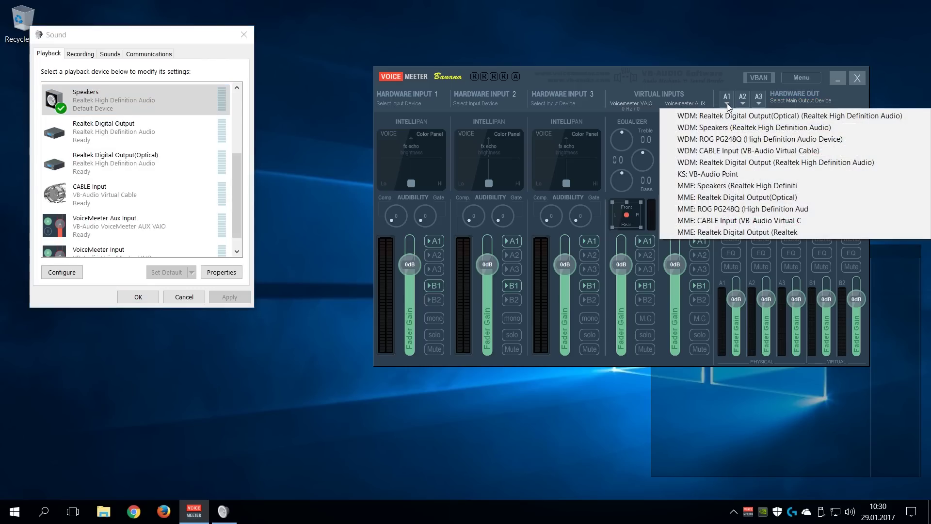
click(733, 128)
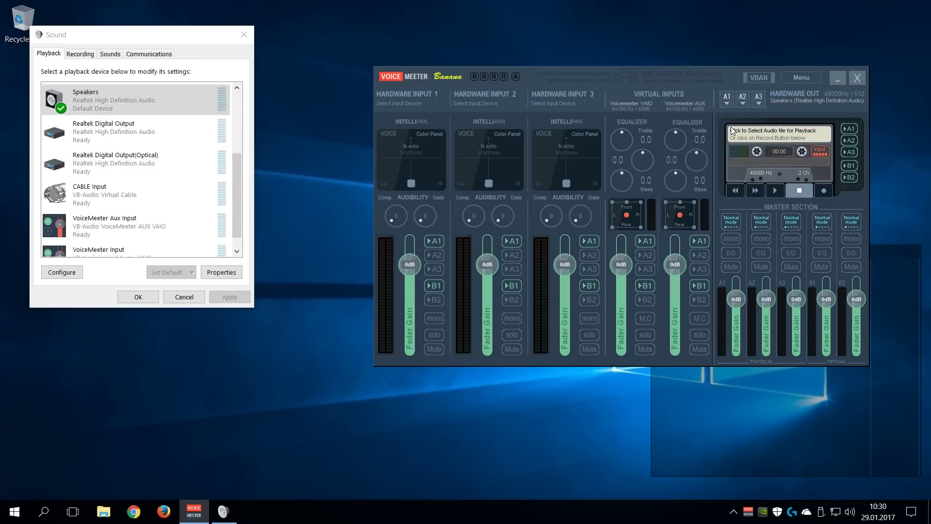
click(744, 103)
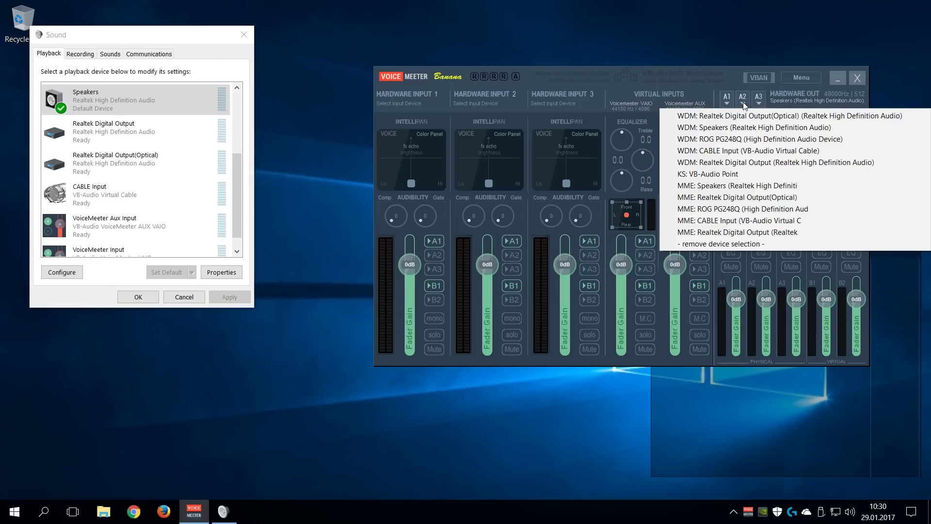
click(761, 163)
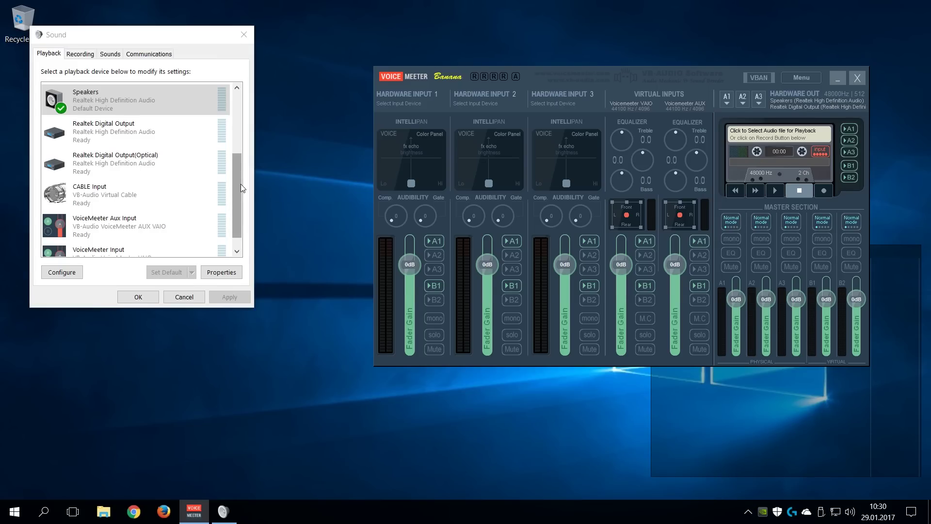
drag(240, 185, 240, 203)
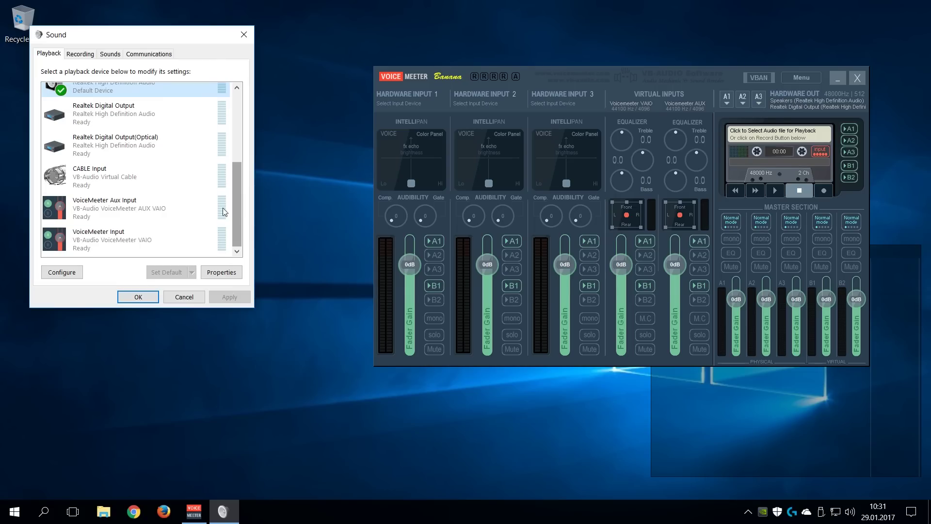
Step: Make VoiceMeeter Input the default playback and communication device, and route the VAIO strip to A2
click(117, 237)
right_click(110, 239)
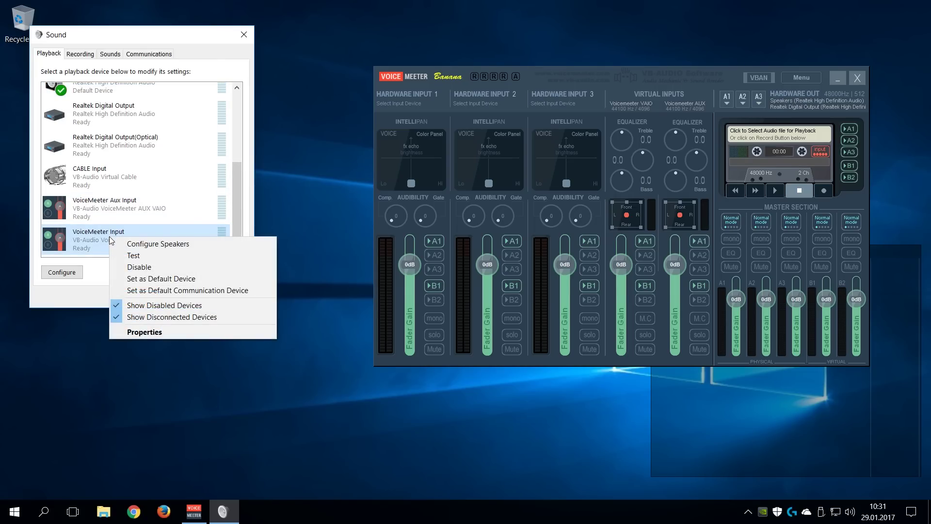
click(153, 278)
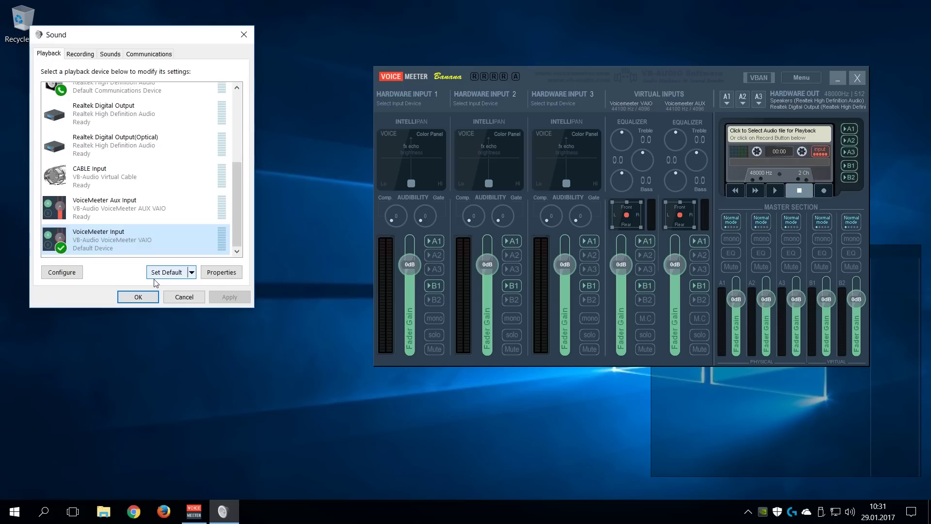
right_click(104, 238)
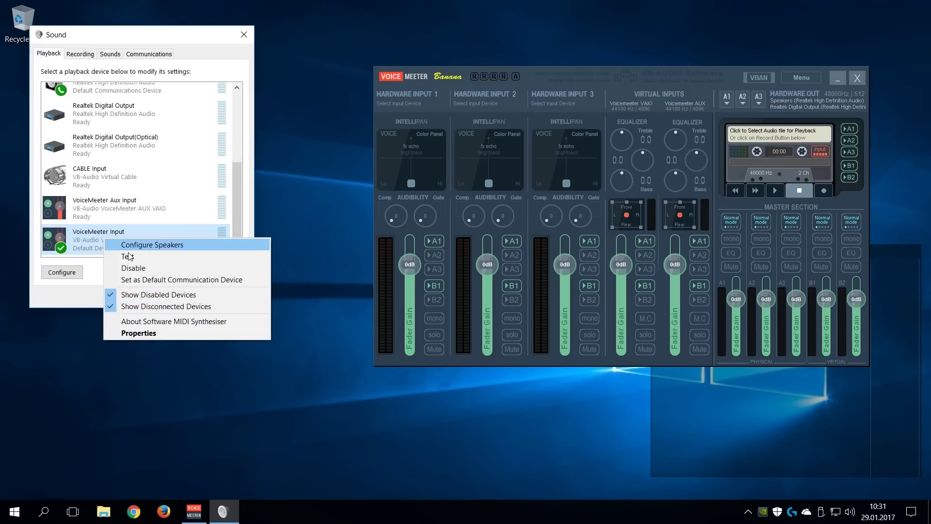
click(158, 284)
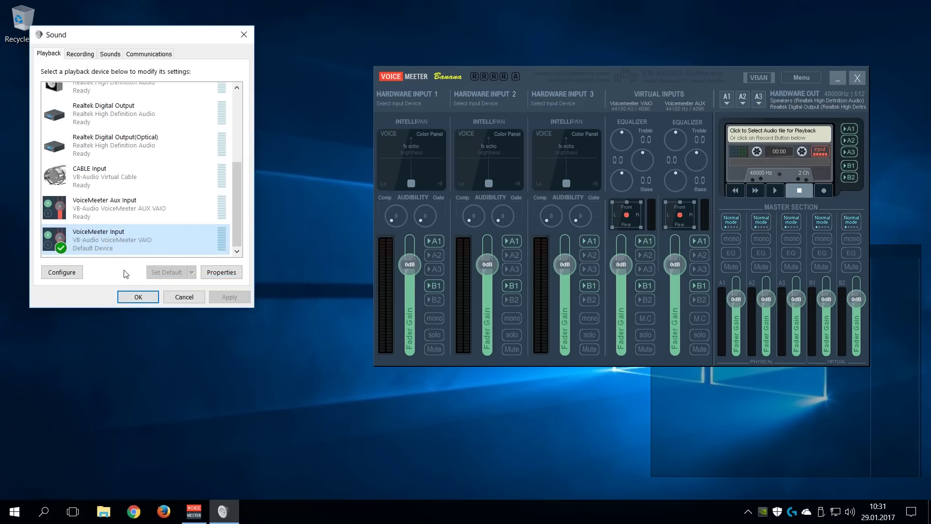
click(647, 256)
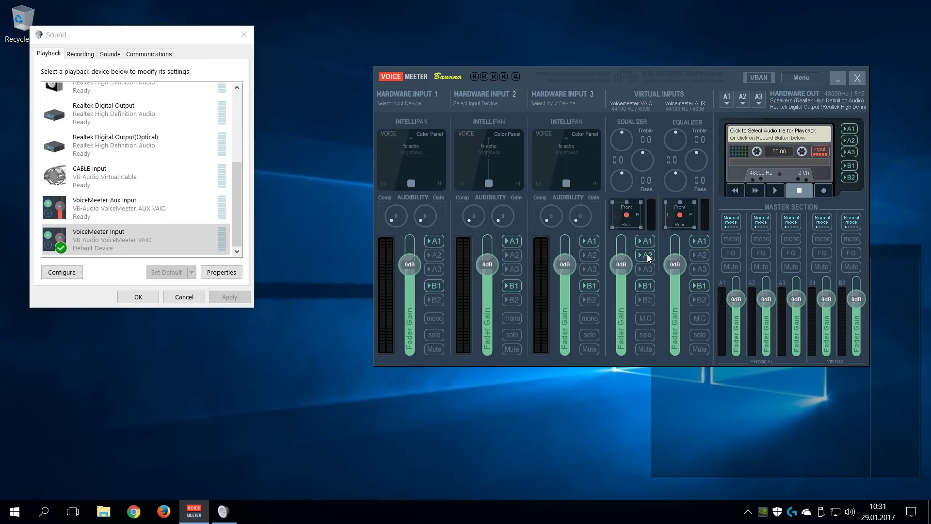
click(647, 254)
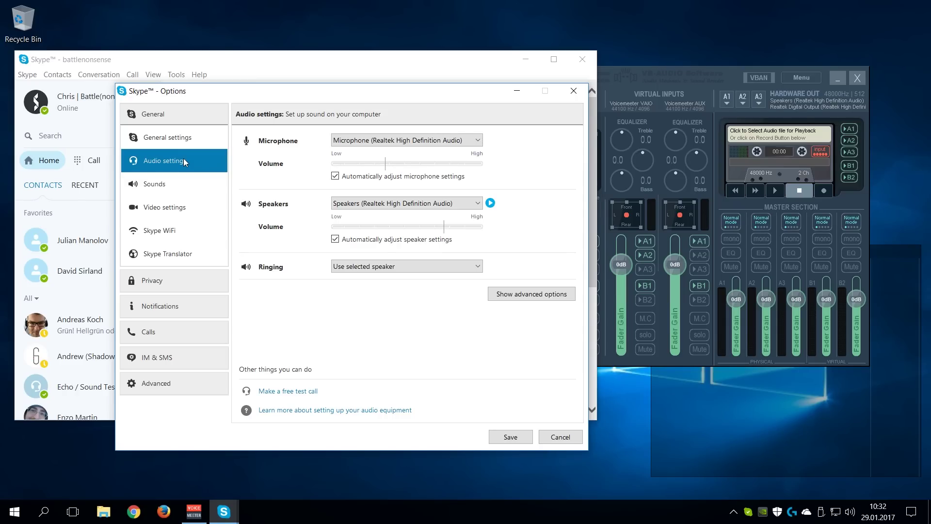
Step: Send call audio to CABLE Input and use the Realtek microphone as input
click(372, 205)
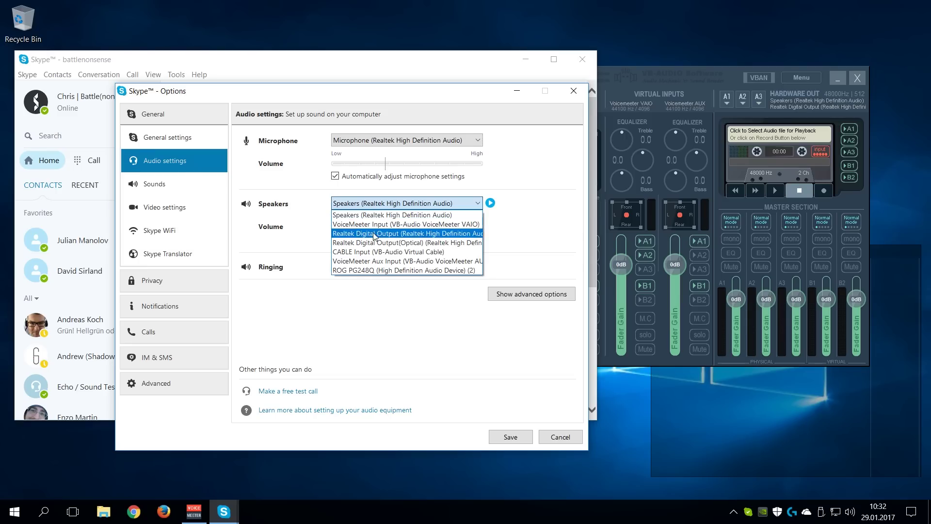
click(398, 252)
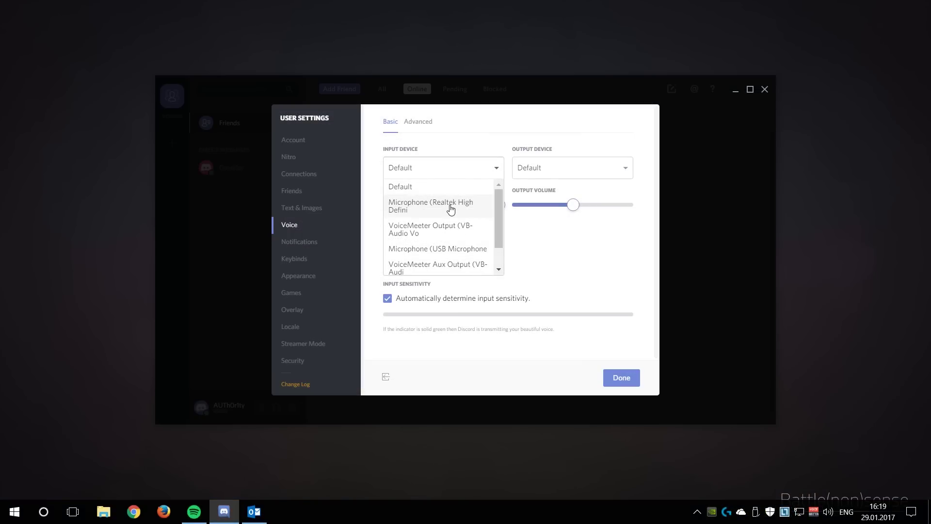
click(449, 207)
click(544, 175)
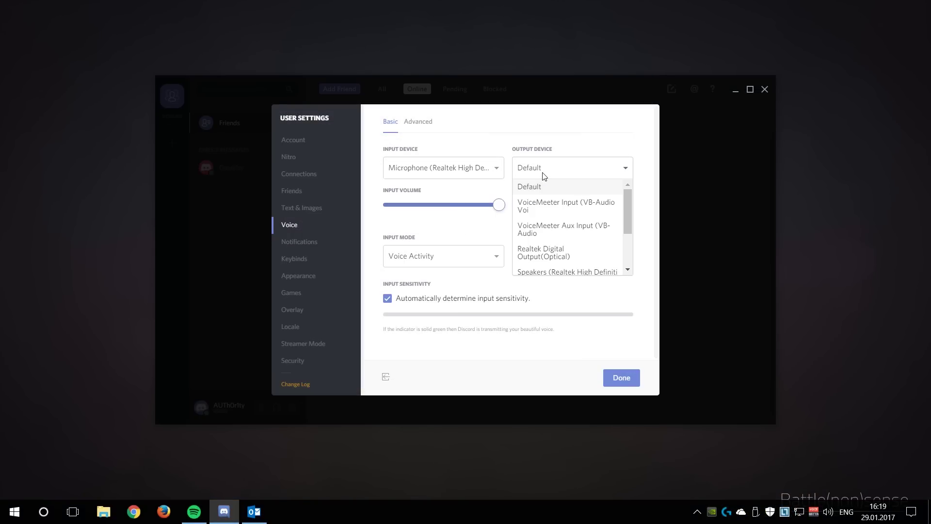
drag(628, 213, 626, 247)
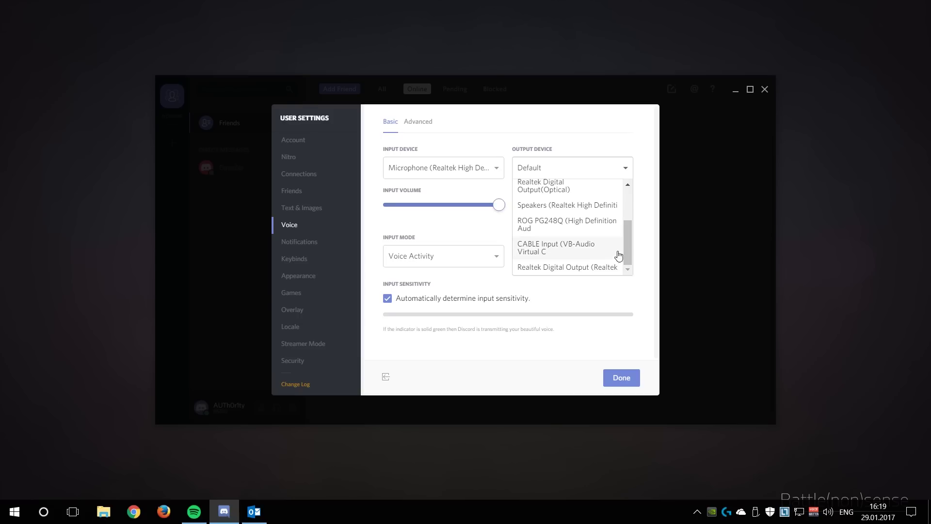
click(550, 250)
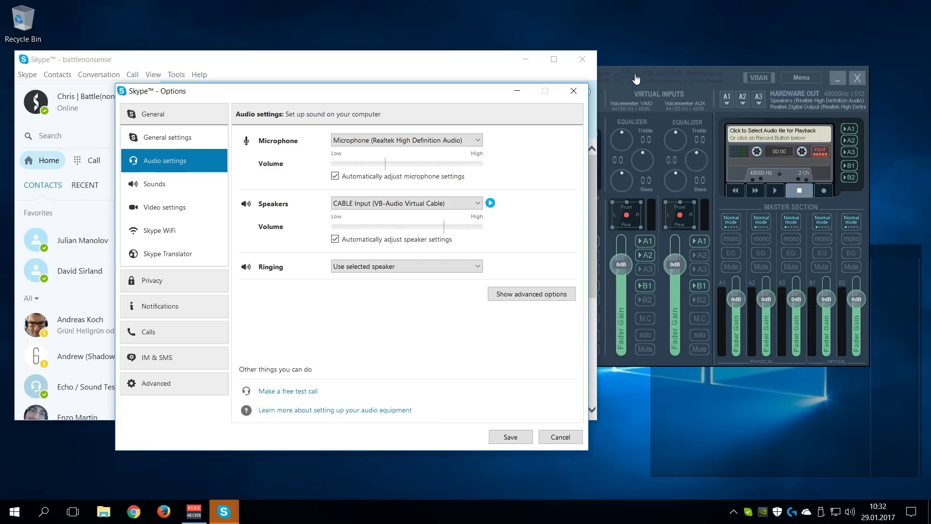
Step: Set Voicemeeter Hardware Input 1 to WDM: CABLE Output
click(736, 67)
click(411, 103)
click(432, 132)
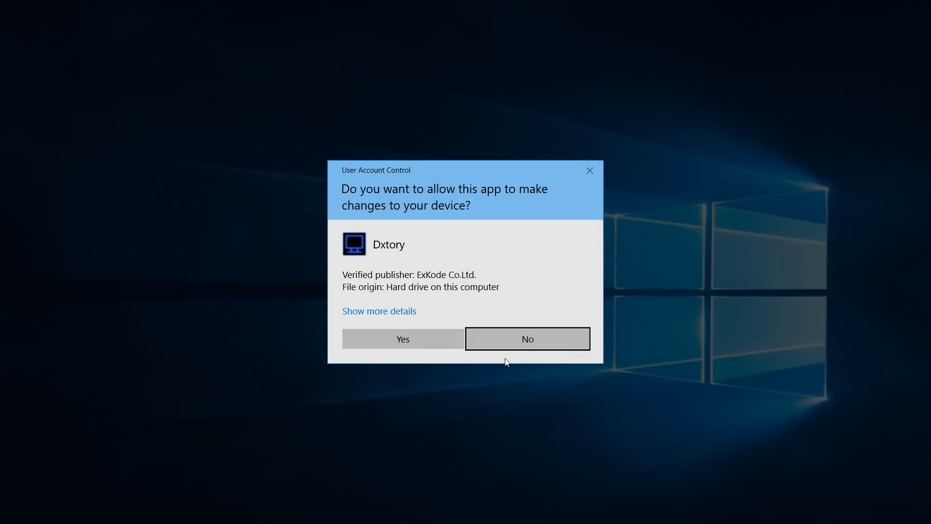
Step: Approve the User Account Control prompt so Dxtory can launch
click(431, 344)
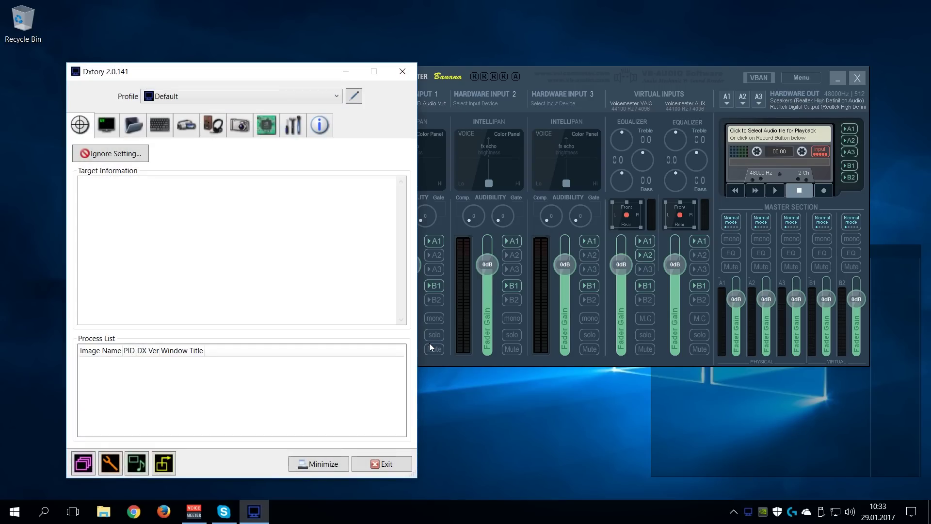
Step: Record Dxtory audio stream 1 from CABLE Input
click(218, 125)
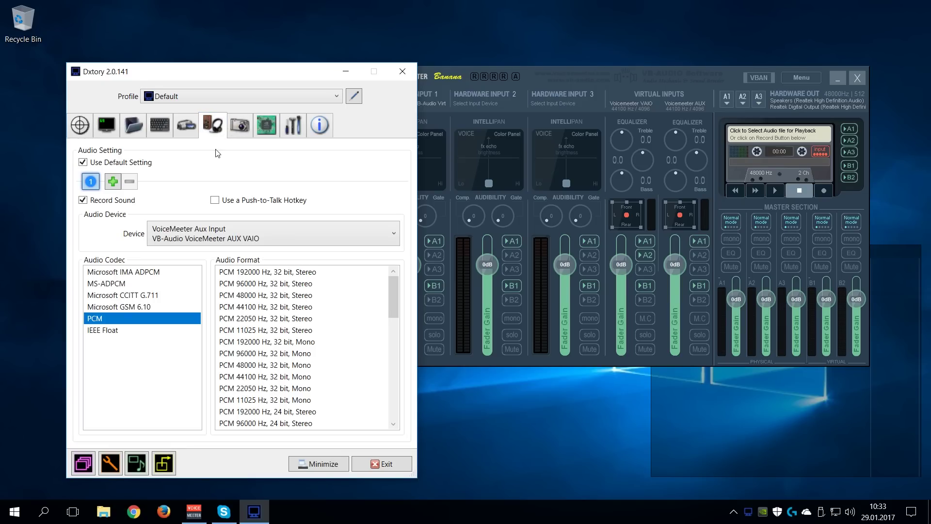
click(212, 230)
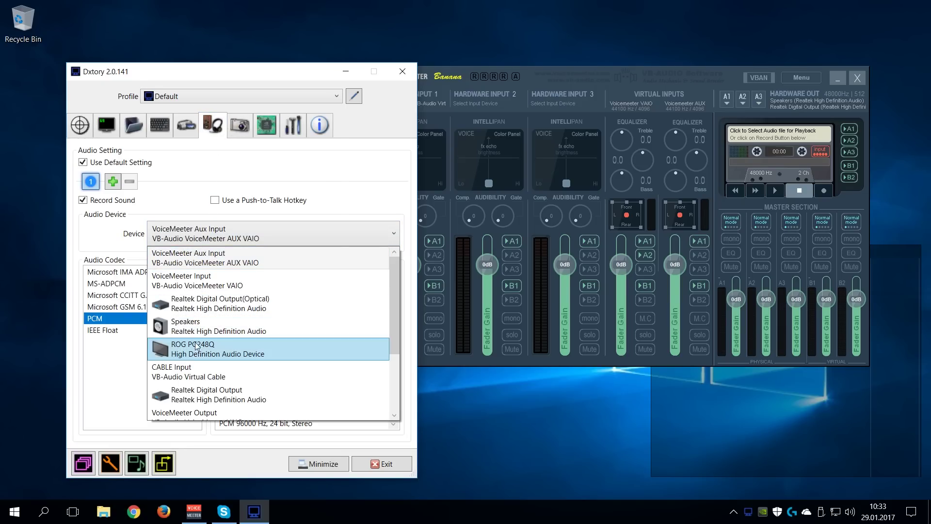
click(193, 376)
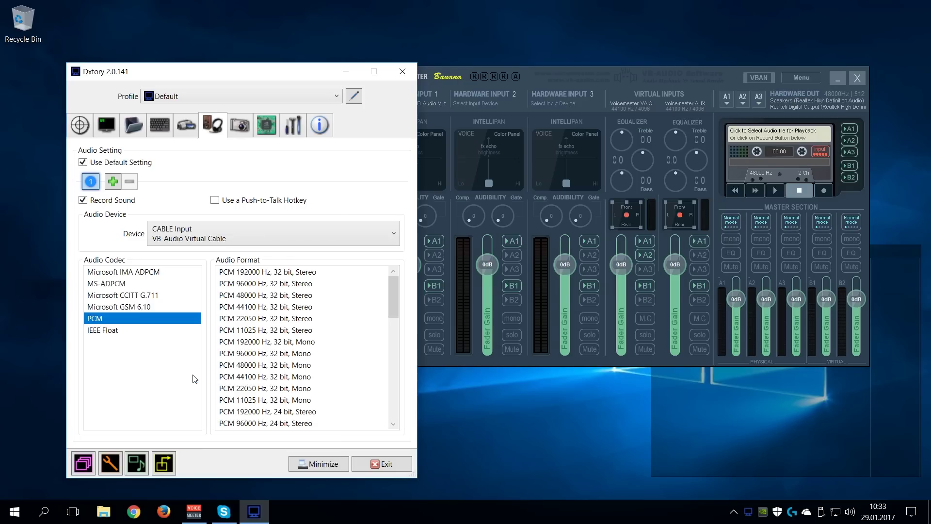
Step: Add audio stream 2 recording from the Realtek Microphone
click(113, 182)
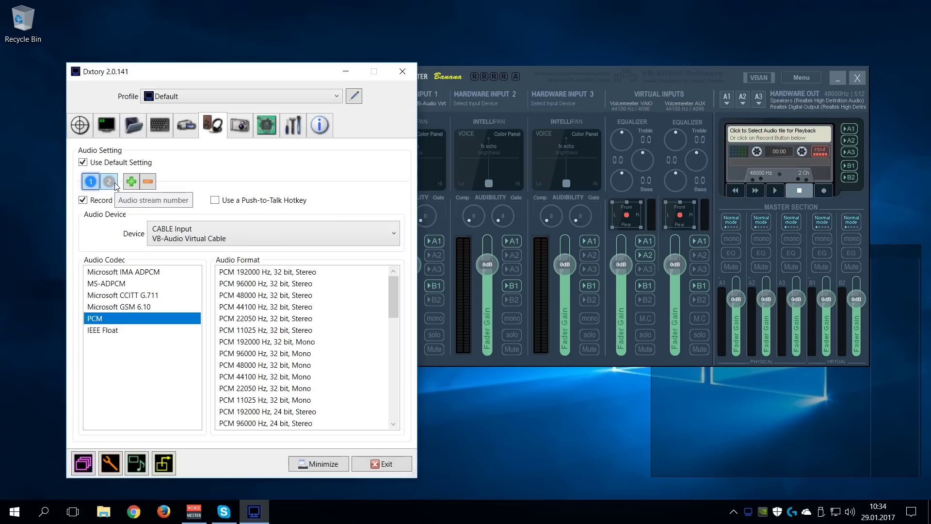
click(109, 182)
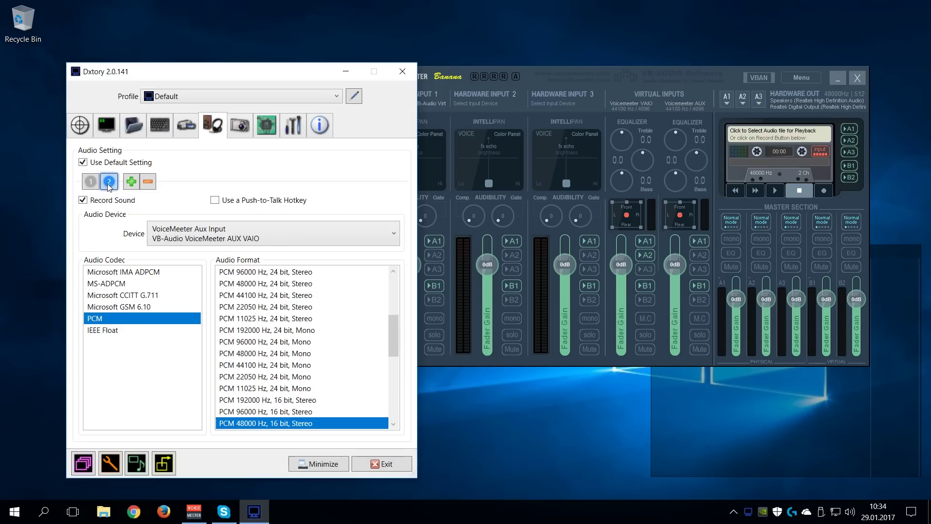
click(283, 230)
scroll(224, 369, down, 2)
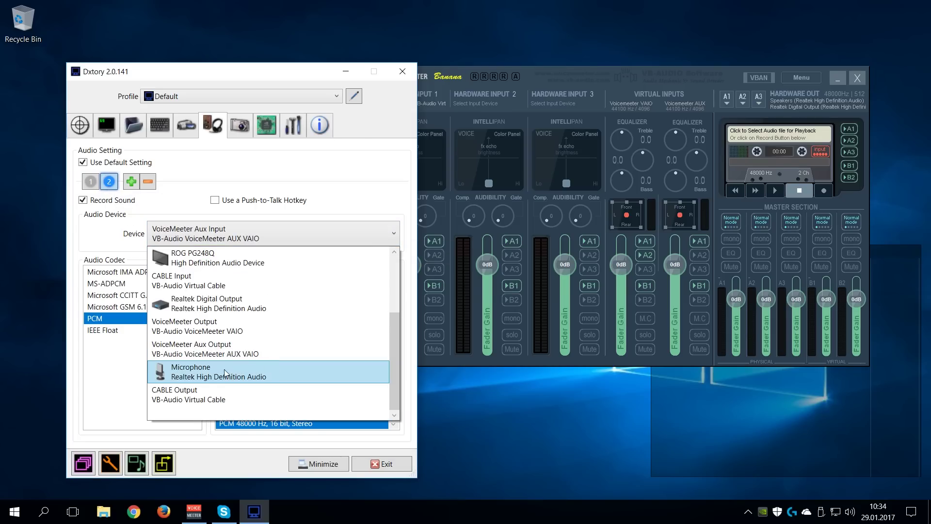
click(197, 373)
Step: Add audio stream 3 recording from VoiceMeeter Input
click(131, 182)
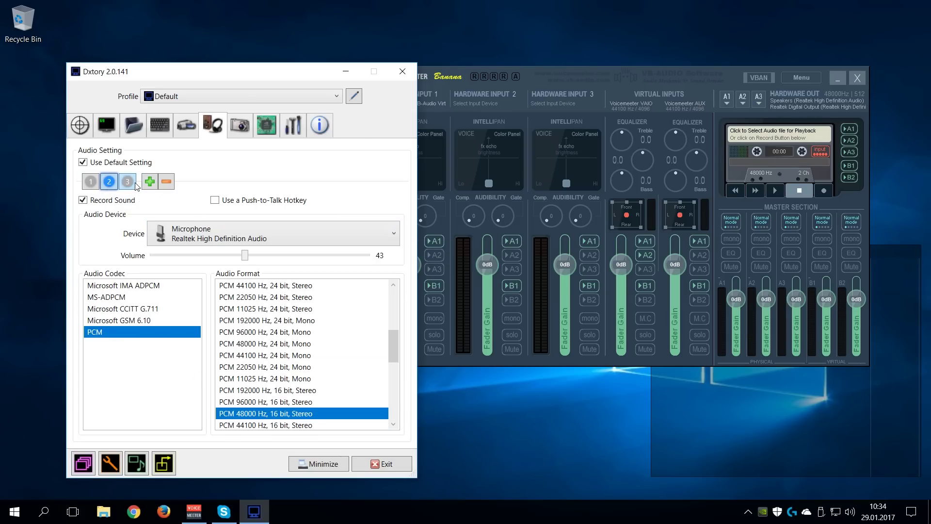
click(127, 188)
click(252, 237)
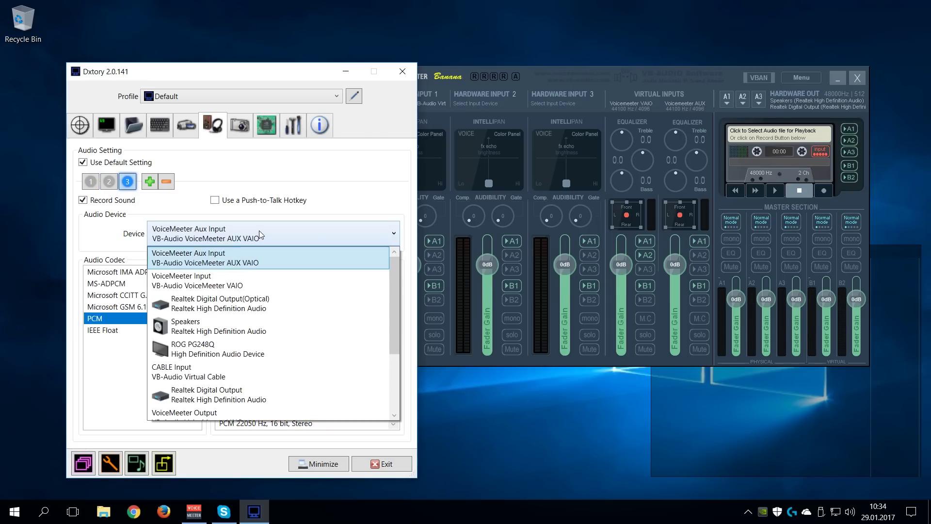
click(184, 282)
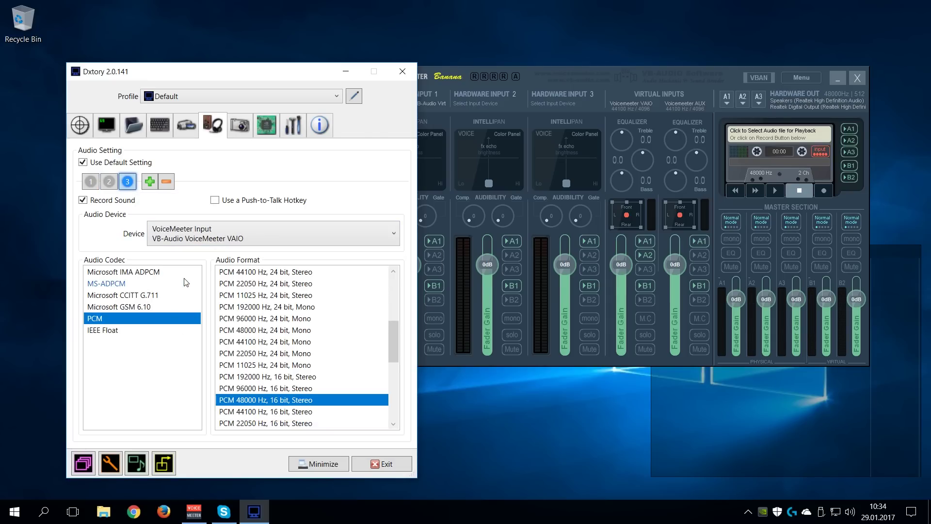
Step: Review streams 1–3 to confirm PCM 48000 Hz, 16 bit, Stereo
click(92, 185)
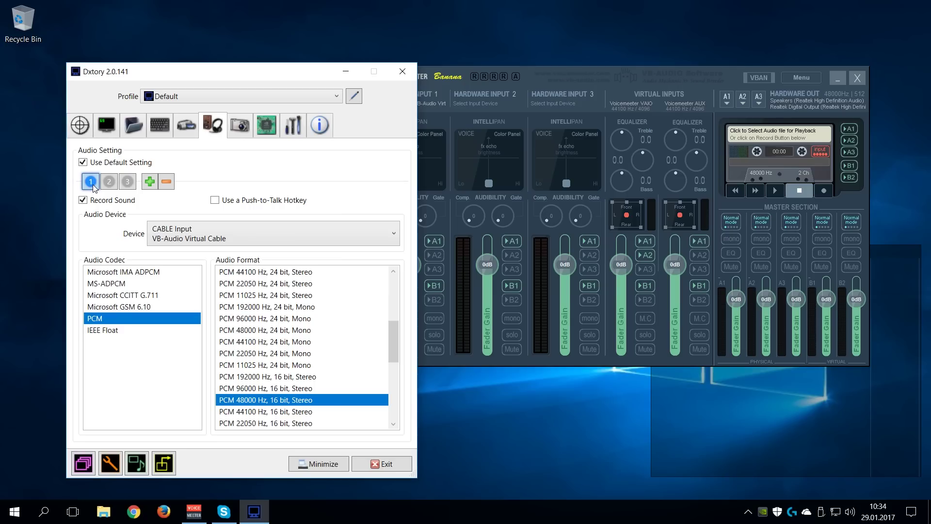
click(109, 187)
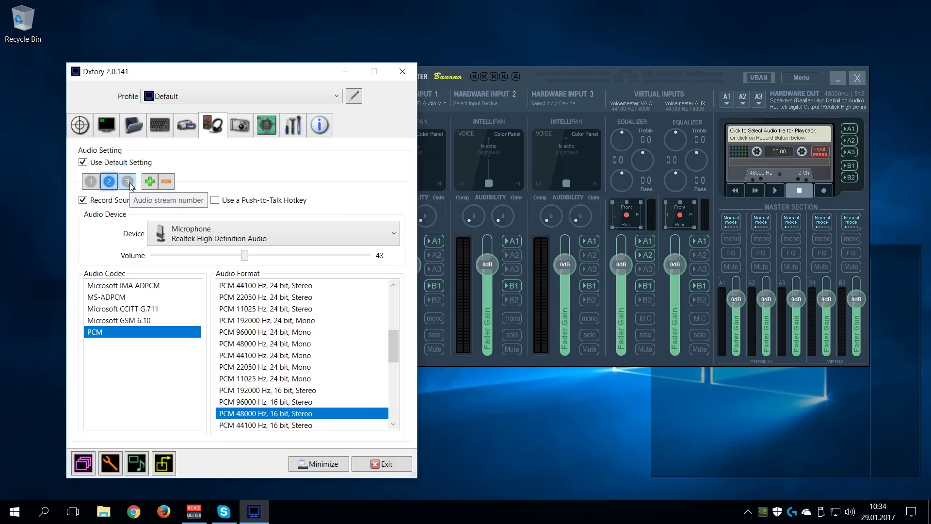
click(128, 183)
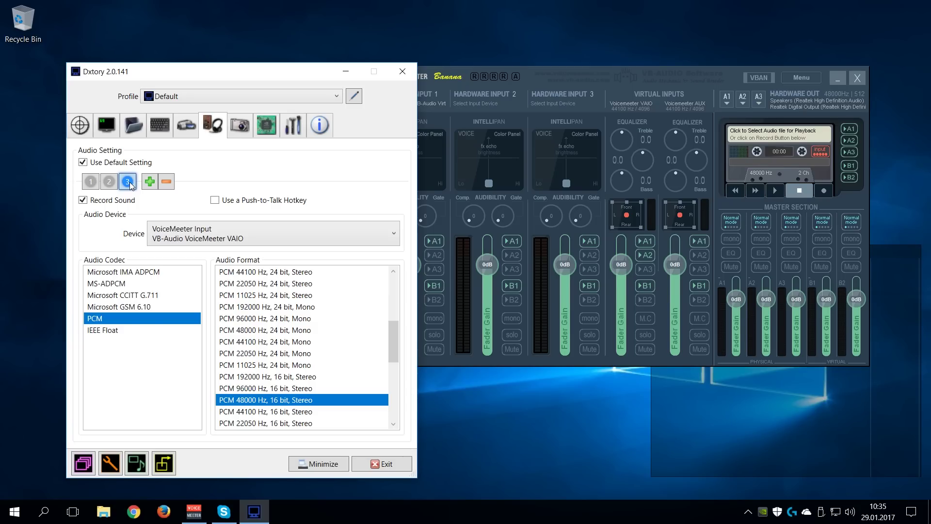
Step: Select the Matrox MPEG-2 I-frame HD video codec
click(188, 127)
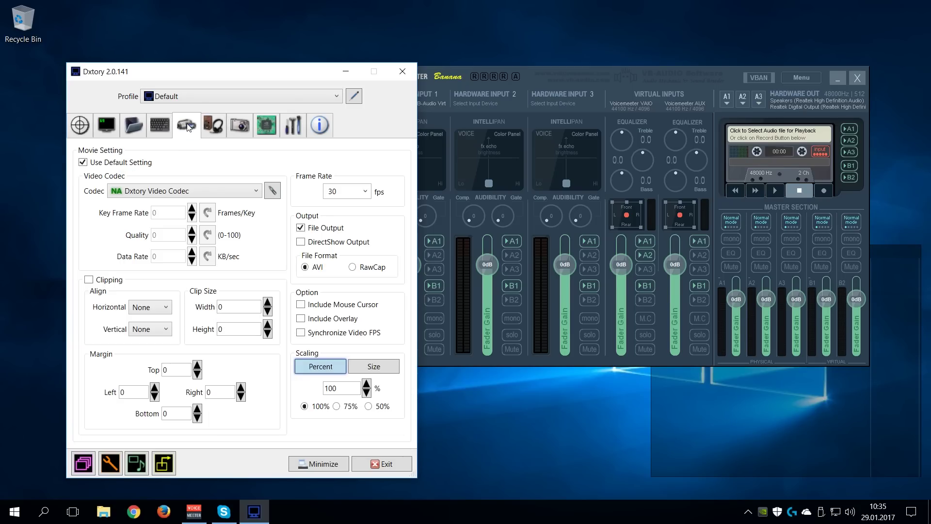
click(250, 191)
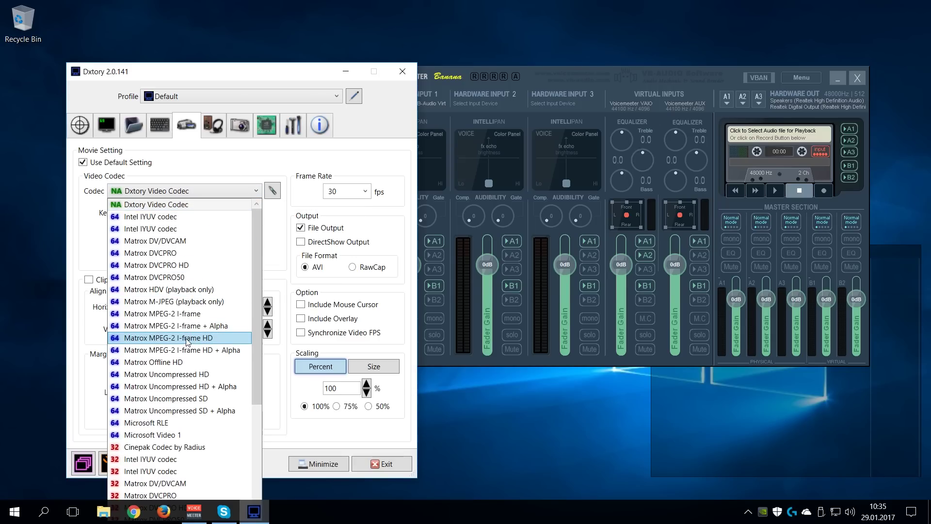
click(187, 339)
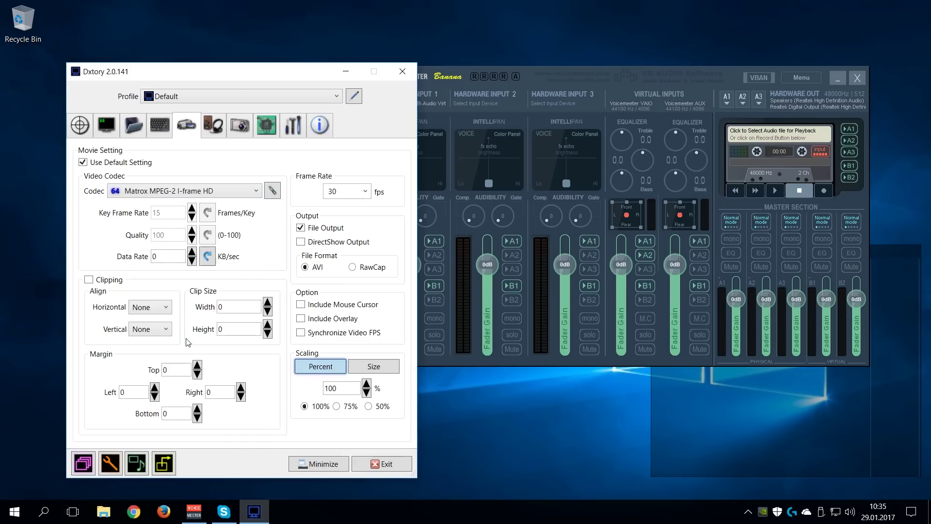
Step: Raise the codec's data rate and set the capture frame rate to 60 fps
click(272, 190)
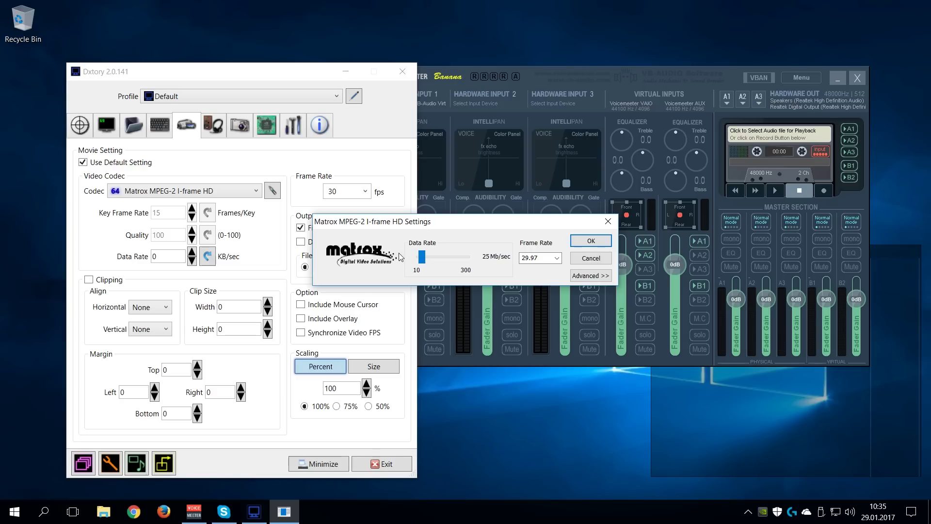
drag(421, 257, 460, 260)
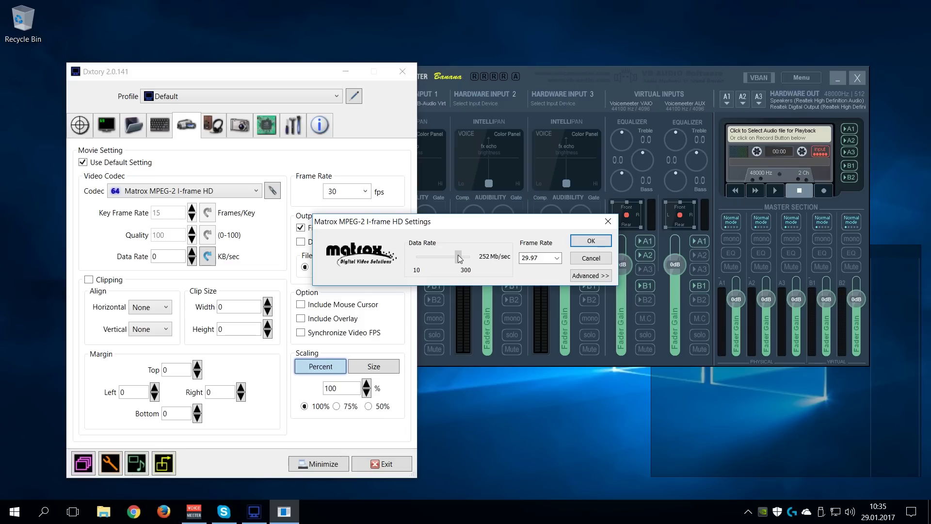
click(557, 258)
click(561, 291)
click(591, 258)
click(364, 191)
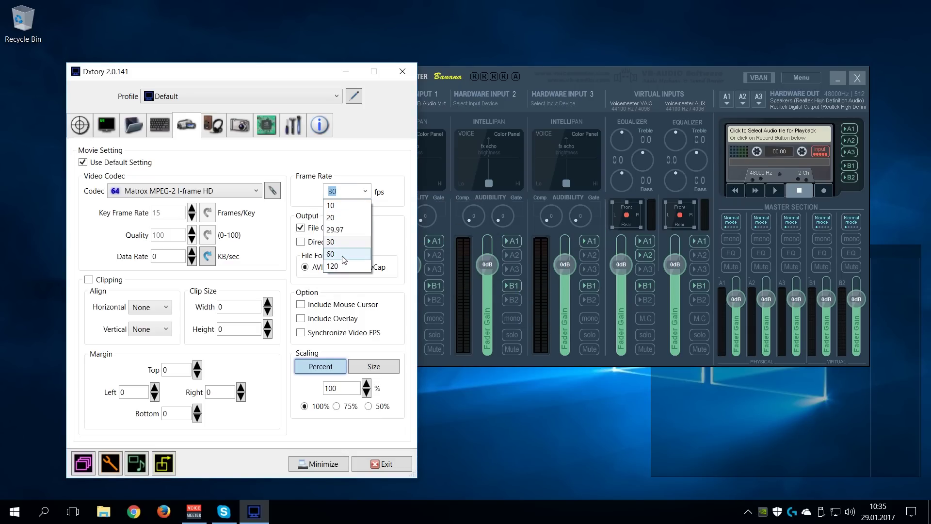
click(343, 255)
Step: Set the movie capture hotkey to Shift+F11 and screenshots to Shift+F12
click(159, 125)
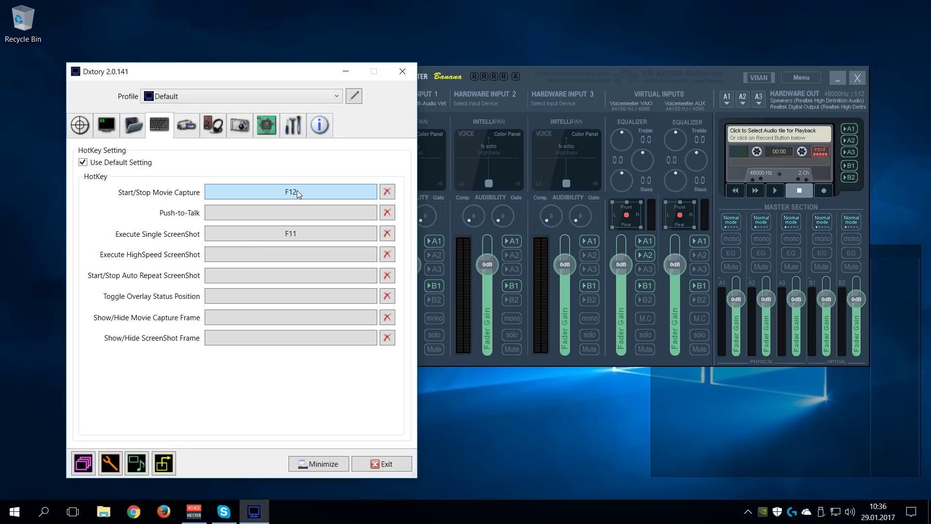
click(298, 192)
key(shift+F11)
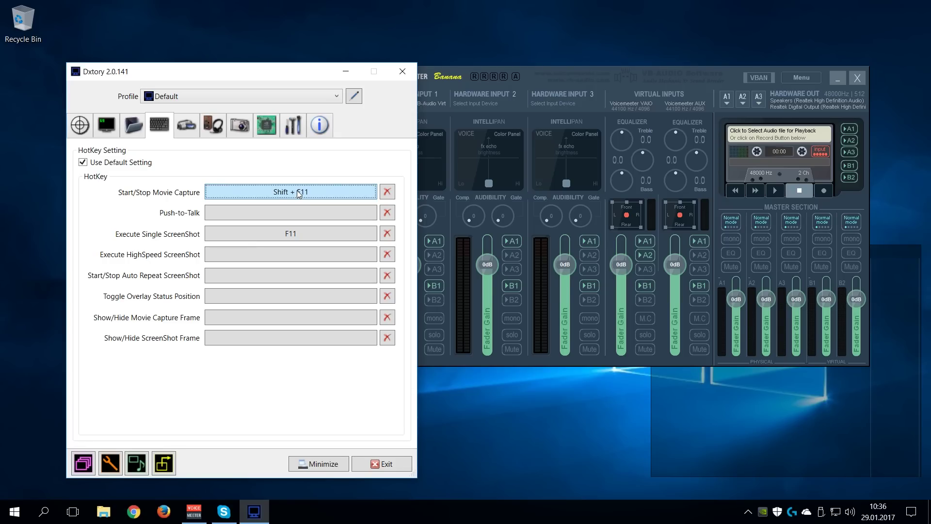
click(288, 235)
key(shift+F12)
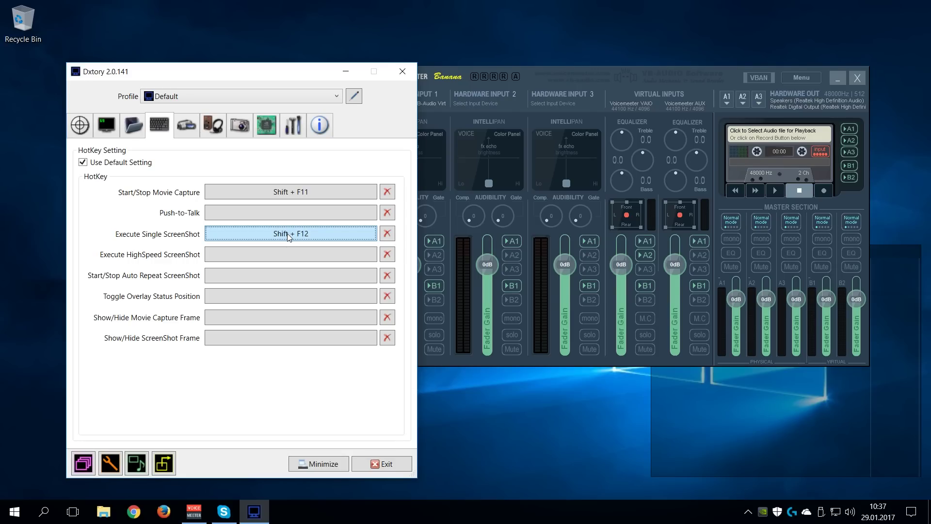
Step: Save movies to a new folder H:\Source\[Captures]\Dxtory
click(133, 124)
click(93, 191)
click(389, 247)
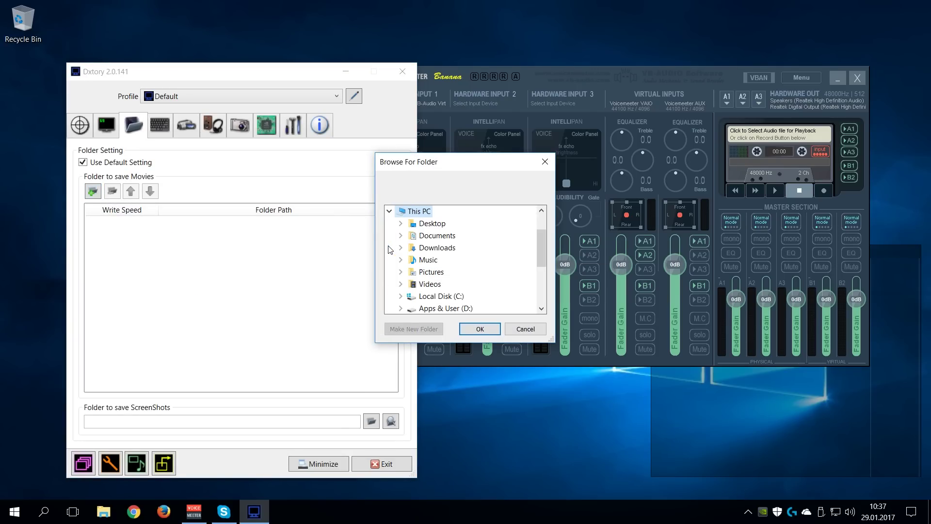
scroll(410, 252, down, 2)
scroll(410, 252, down, 1)
click(401, 236)
click(411, 296)
double_click(457, 284)
click(414, 329)
text(Dxtory)
click(479, 328)
Step: Benchmark the disk at 488 MB/sec and save screenshots to the Dxtory folder too
click(99, 230)
click(331, 298)
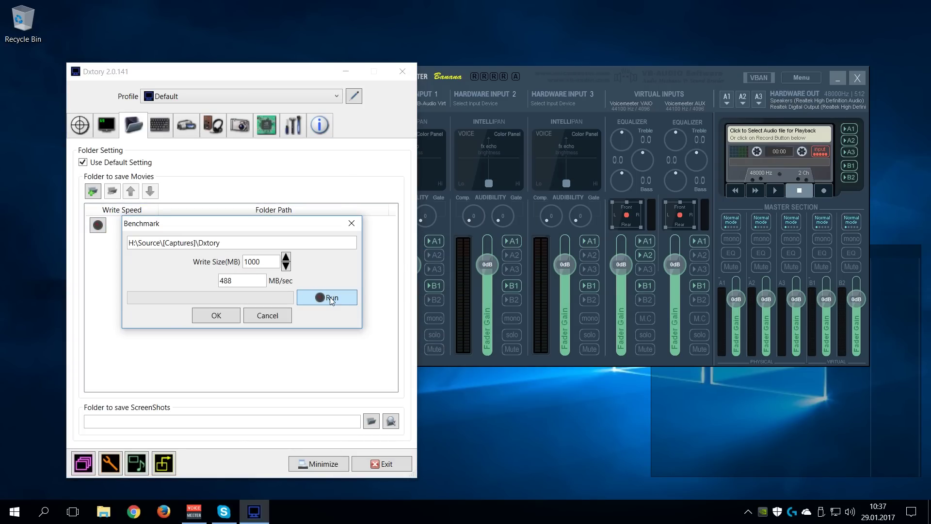
key(Return)
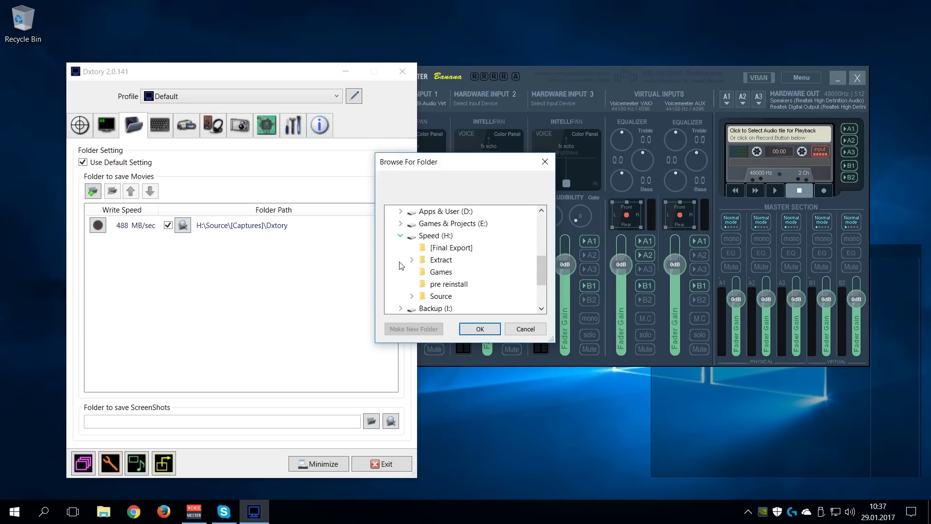
click(461, 272)
click(476, 328)
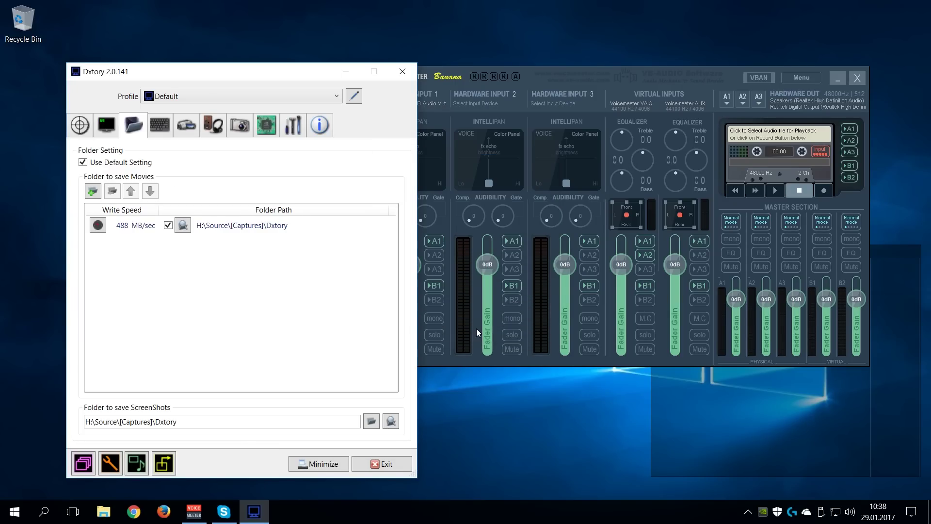
Step: Centre the FPS overlay horizontally and make the recording status colour red (FF0000)
click(106, 126)
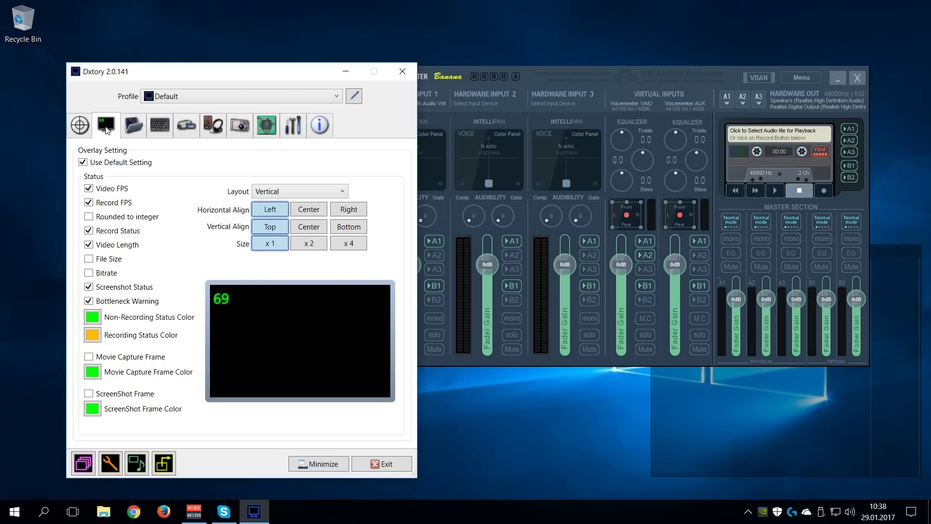
click(305, 299)
click(98, 337)
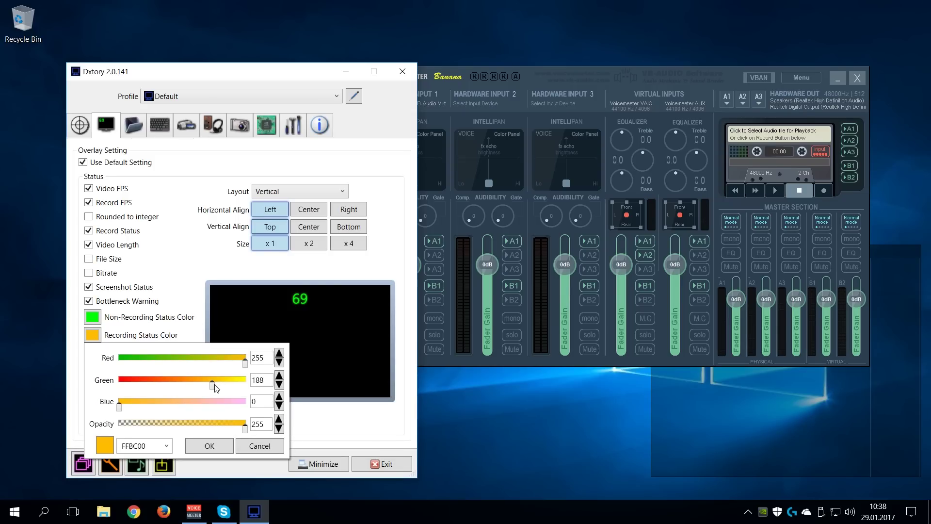
drag(214, 385, 112, 385)
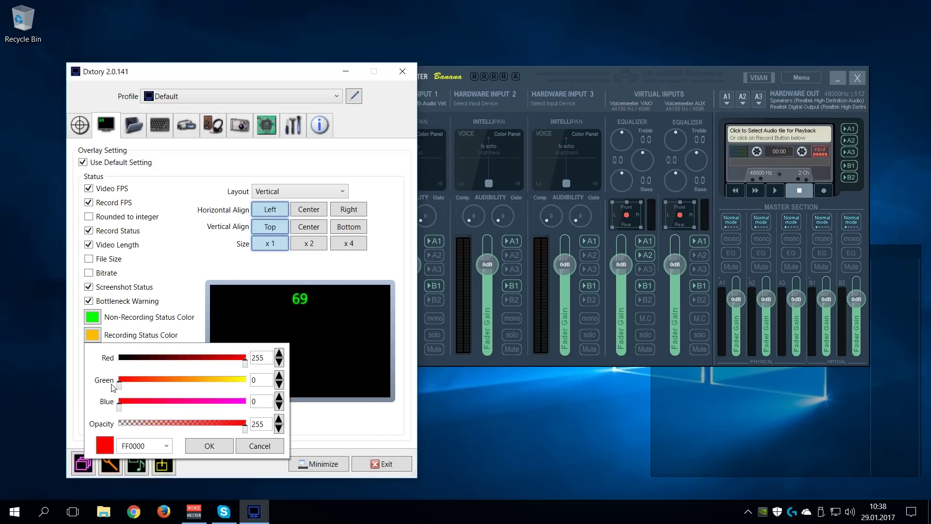
click(225, 447)
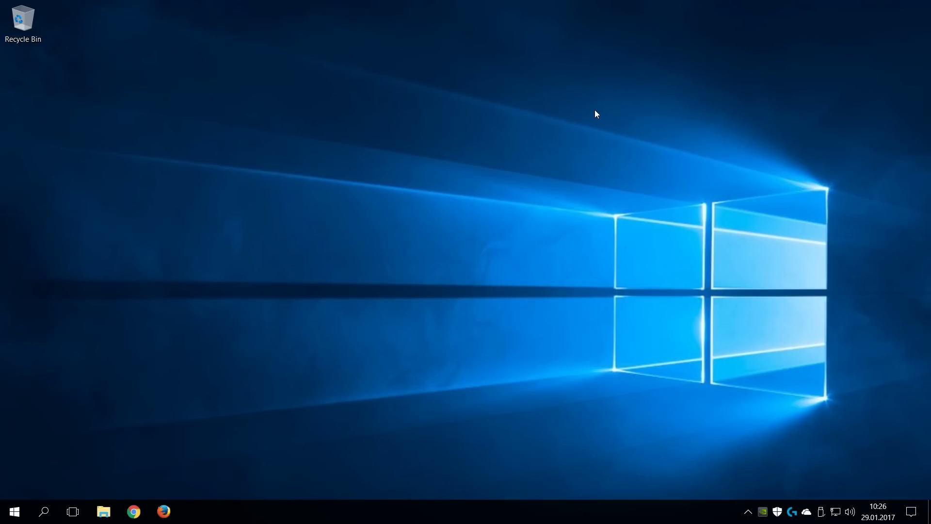
Step: Create a folder portal fence on the desktop showing the Downloads folder
drag(595, 110, 853, 406)
click(866, 398)
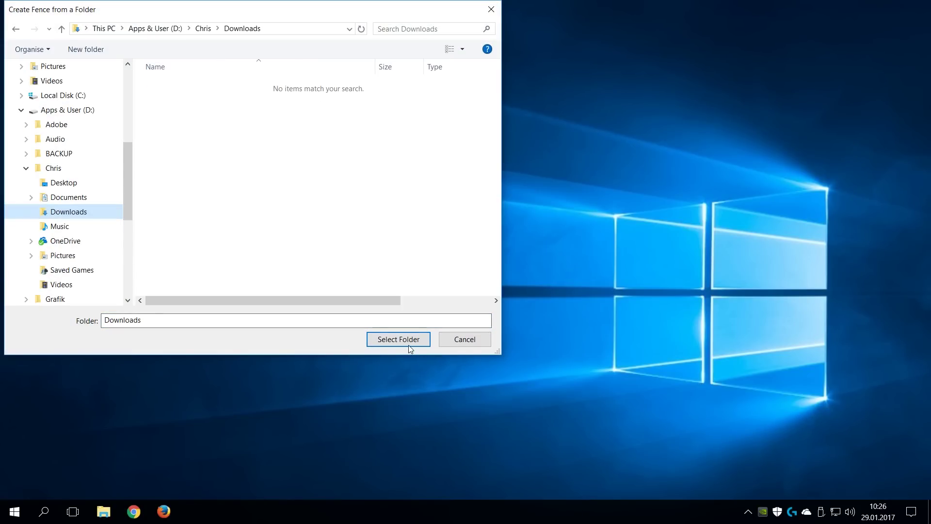
click(409, 343)
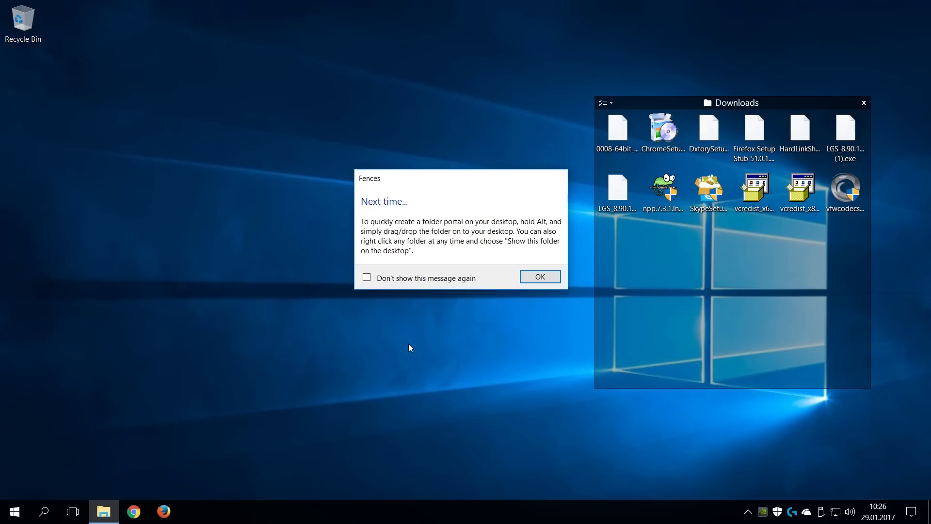
click(367, 279)
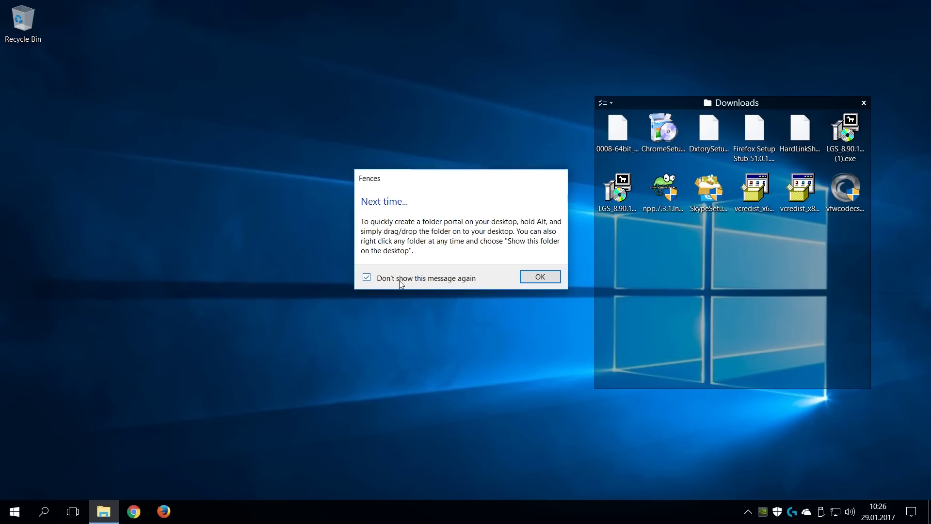
click(539, 277)
Step: Switch the fence to Details view and delete all 12 downloaded files
click(605, 103)
mouse_move(721, 146)
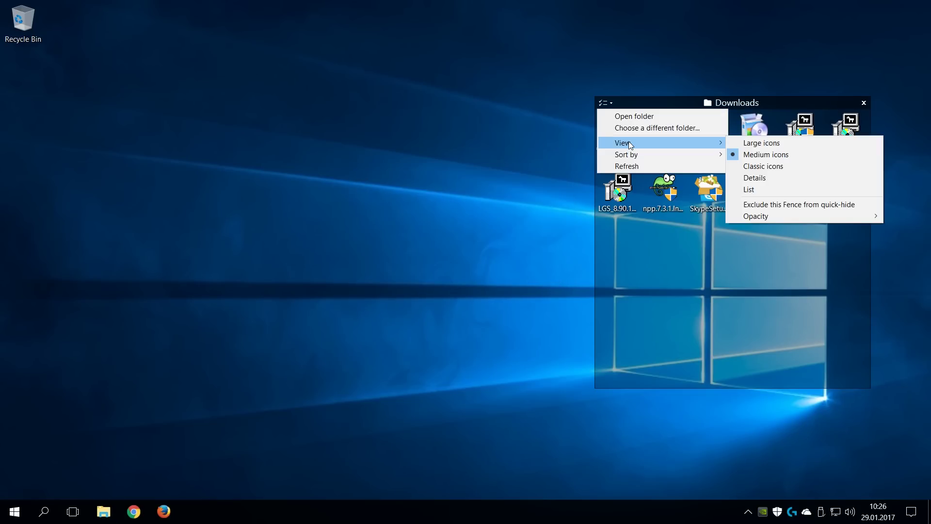
click(745, 177)
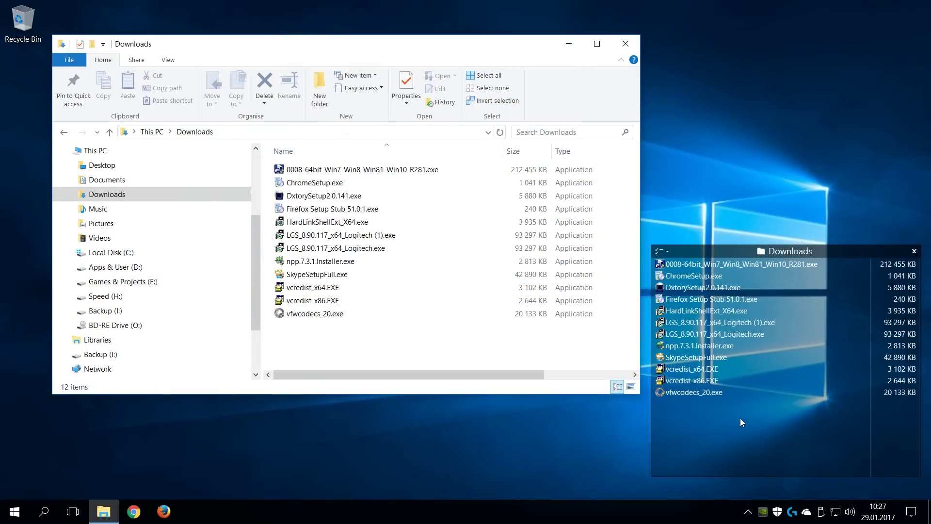
drag(740, 418, 671, 267)
key(Delete)
key(Return)
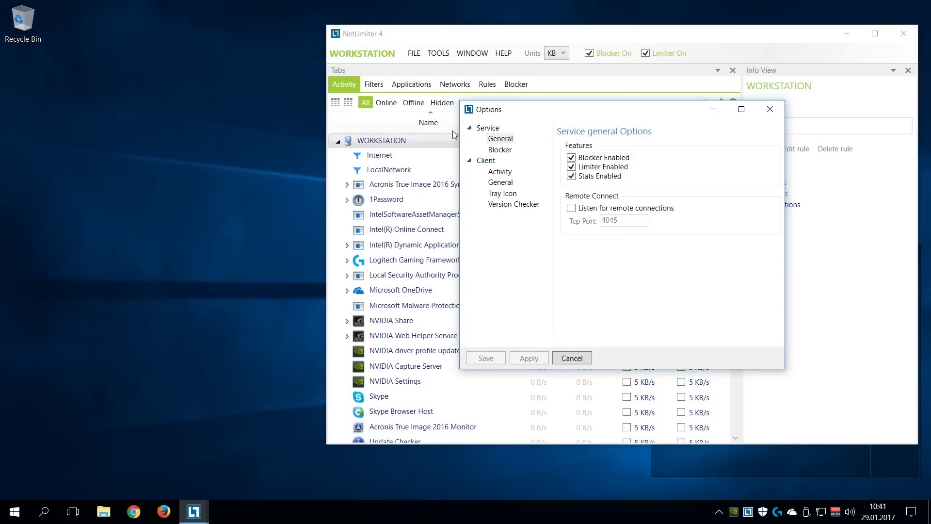
Step: Enable Minimize to Tray and Close to Tray in NetLimiter's options
click(499, 173)
click(501, 184)
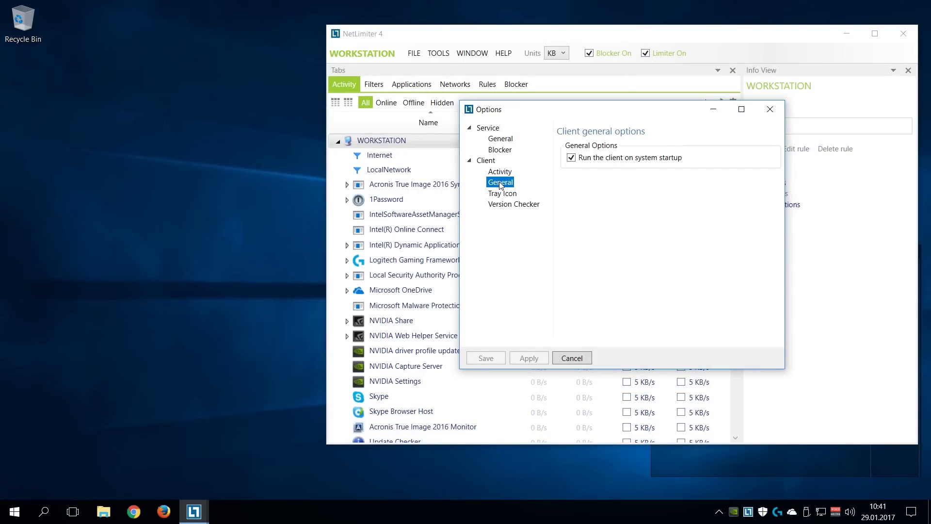
click(502, 194)
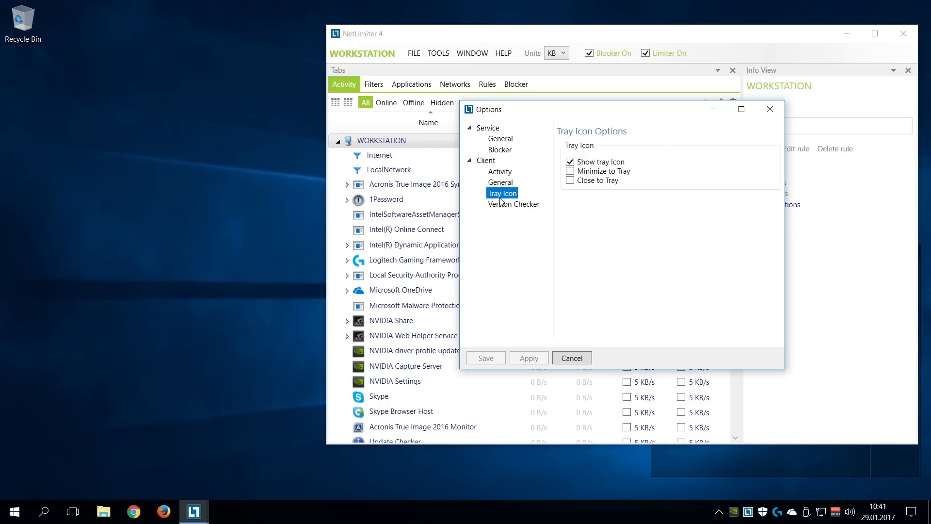
click(570, 172)
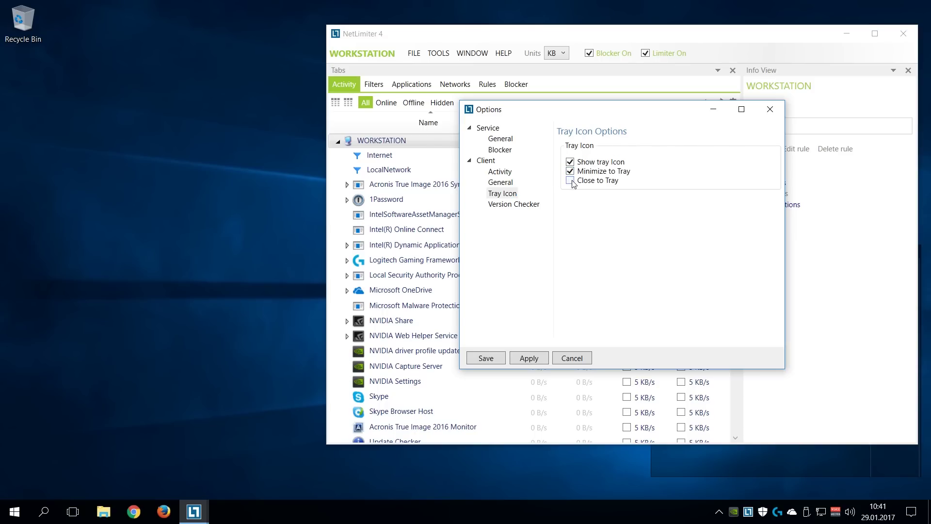
click(571, 181)
Step: Add the In Fw/Out Fw columns, save, and filter the list to online apps
click(501, 172)
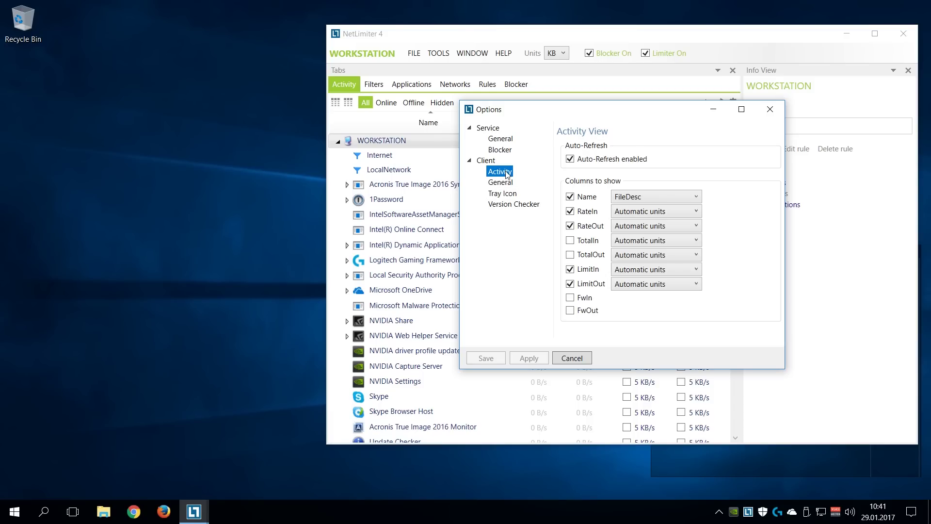
click(569, 298)
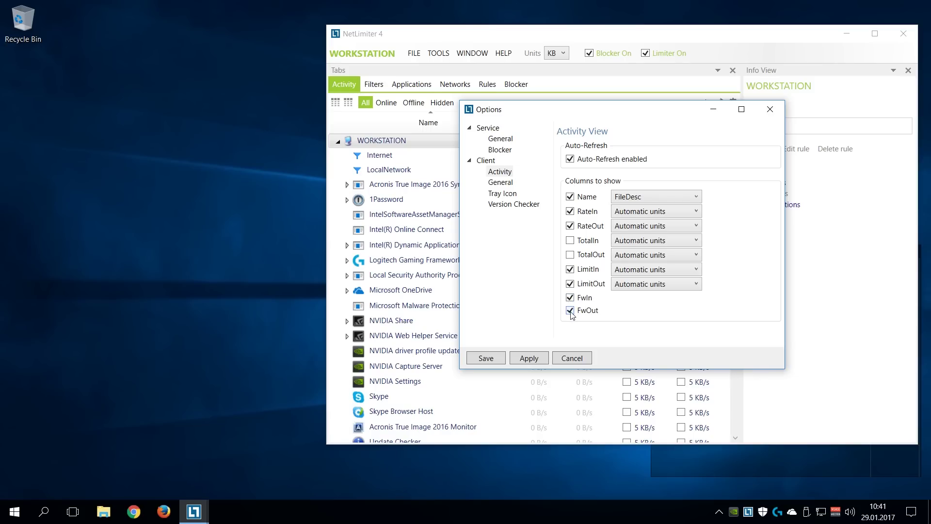
key(Return)
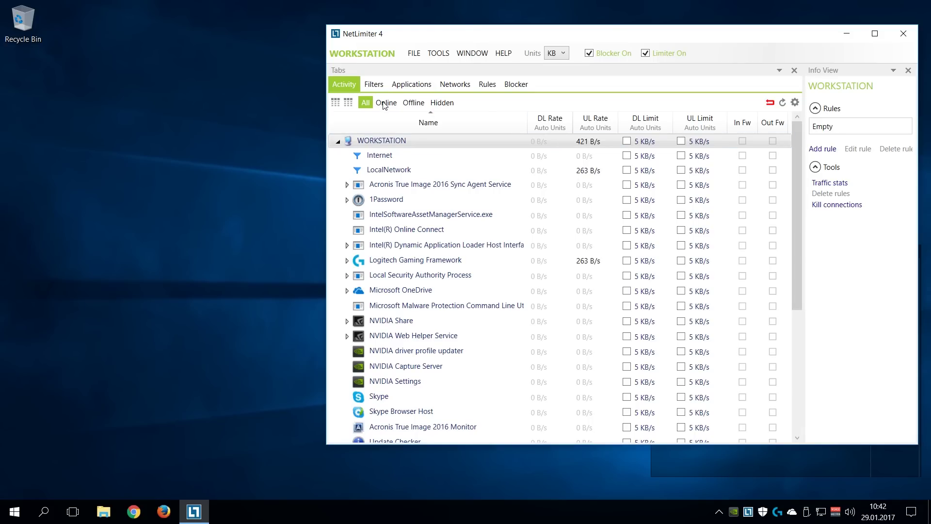
click(385, 103)
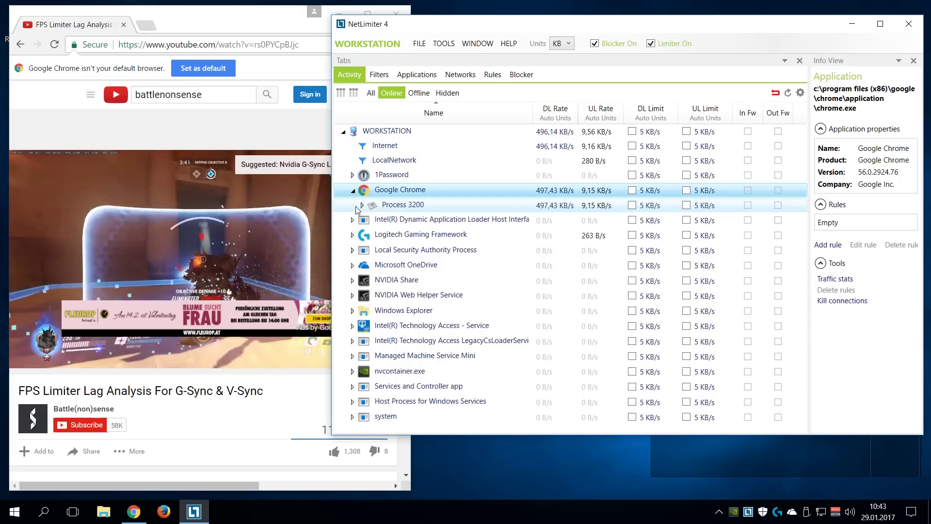
Step: Expand Google Chrome's entries to locate Process 3200 and its connections
click(358, 209)
click(353, 191)
click(505, 461)
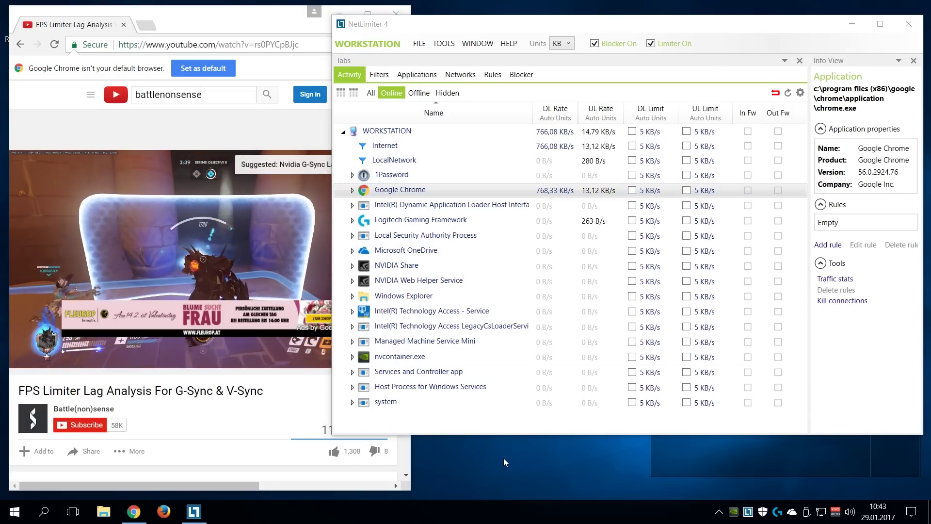
click(353, 190)
scroll(441, 262, down, 3)
click(441, 262)
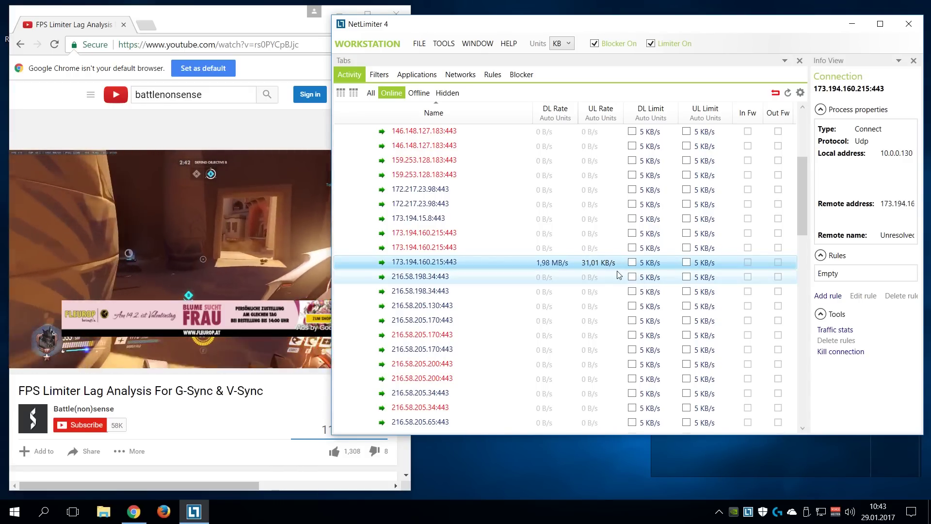
scroll(633, 263, down, 4)
Step: Add a 1 MB/s download limit rule for Chrome's Process 3200
click(647, 206)
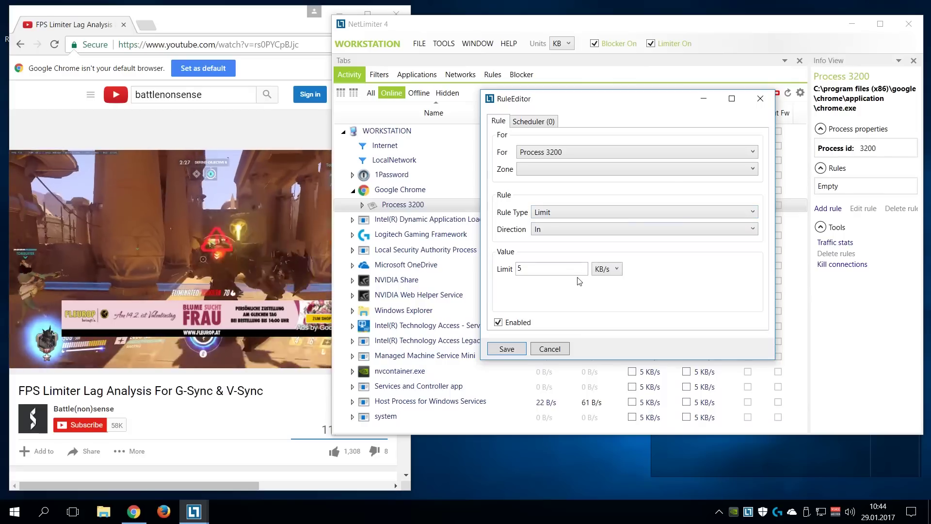
click(610, 270)
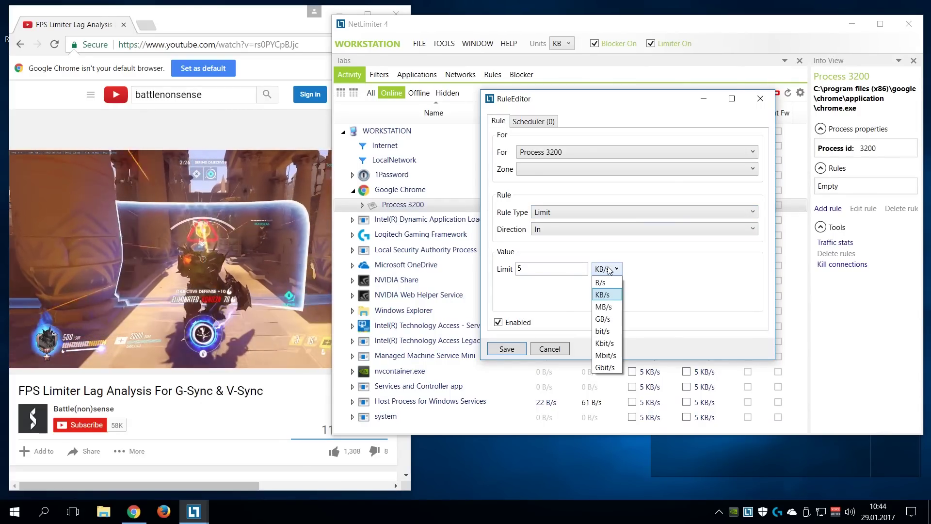
click(604, 300)
double_click(534, 268)
text(1)
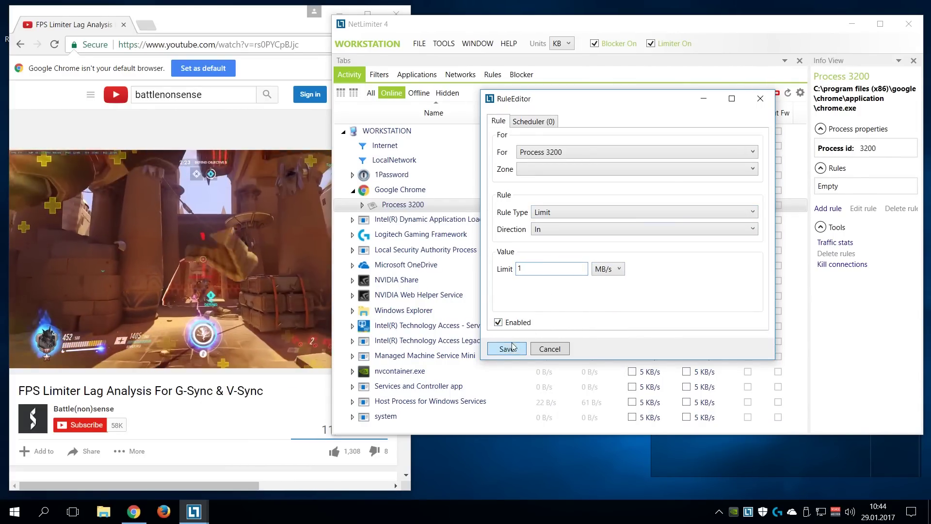
click(507, 348)
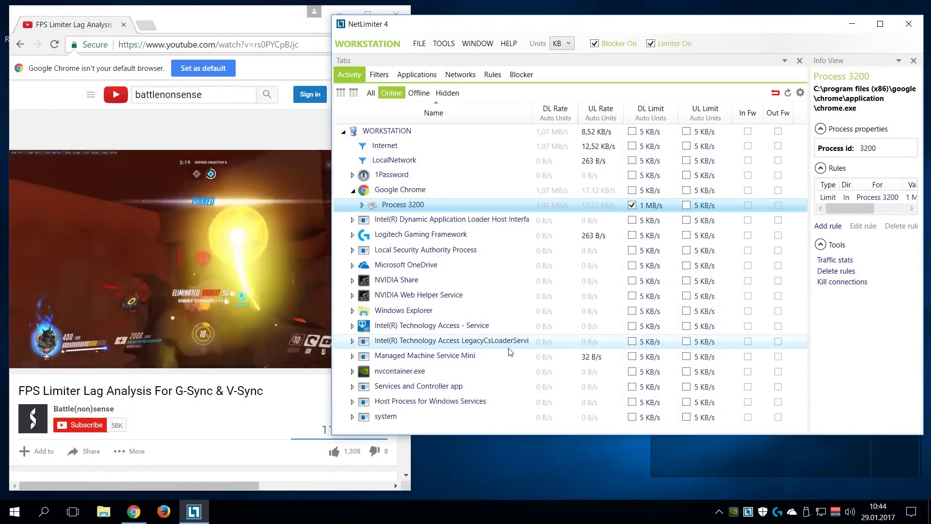
Step: Lower the Process 3200 download limit to 0,5 MB/s (512 KB/s)
click(653, 221)
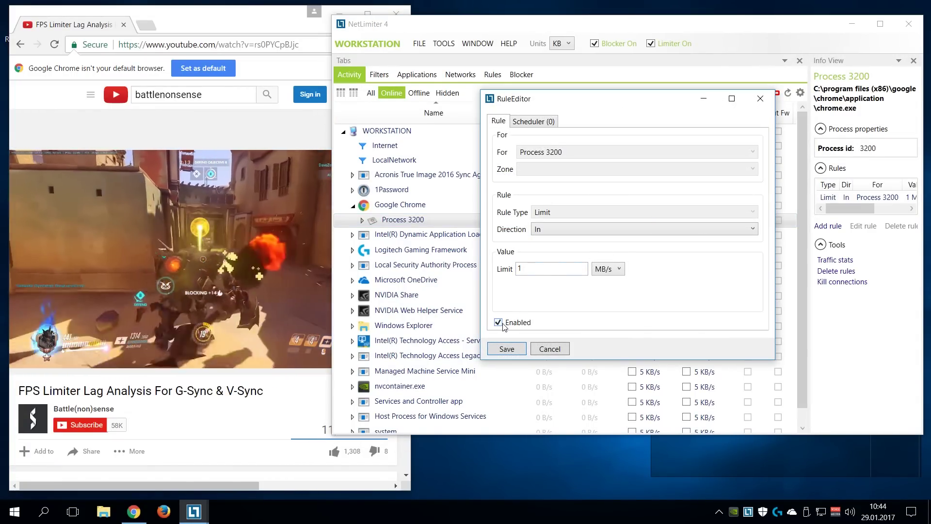
drag(525, 273, 510, 273)
text(0,5)
key(Return)
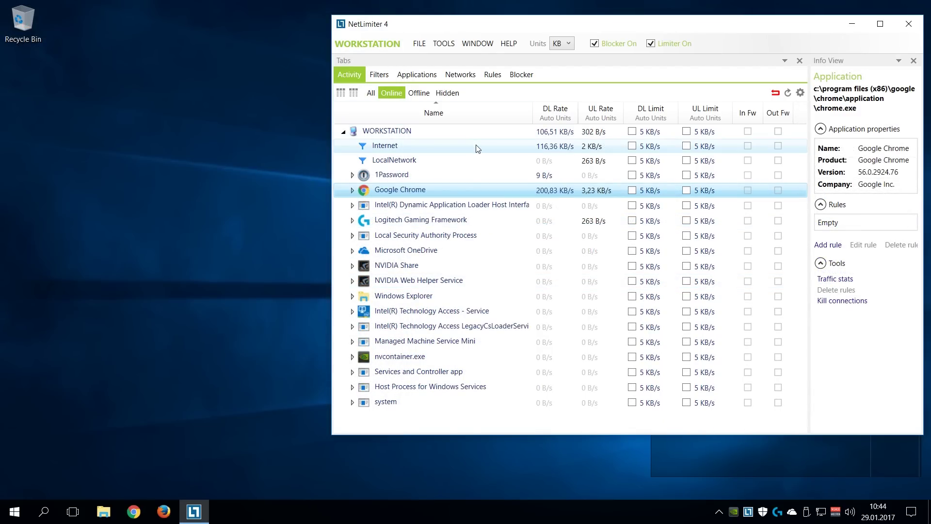
Step: Set the Internet zone's incoming and outgoing firewall rules to Ask and save each
click(424, 146)
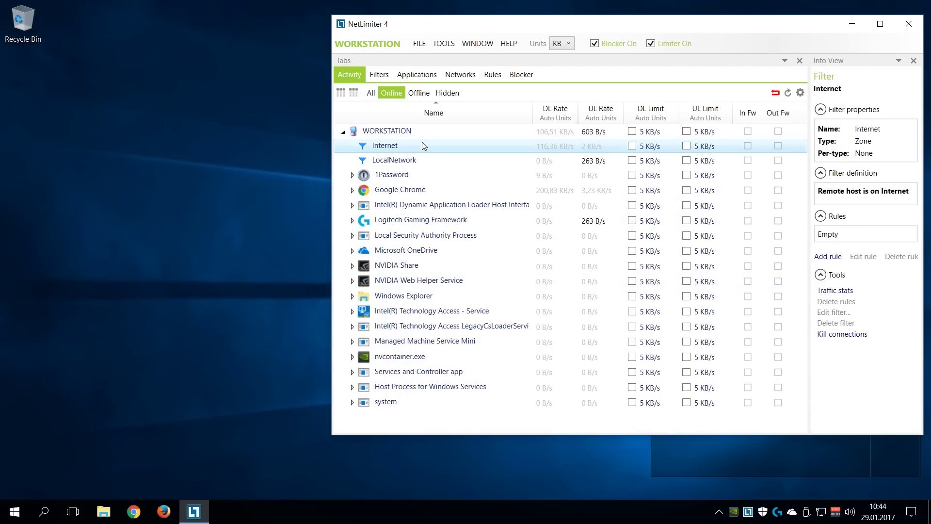
click(749, 148)
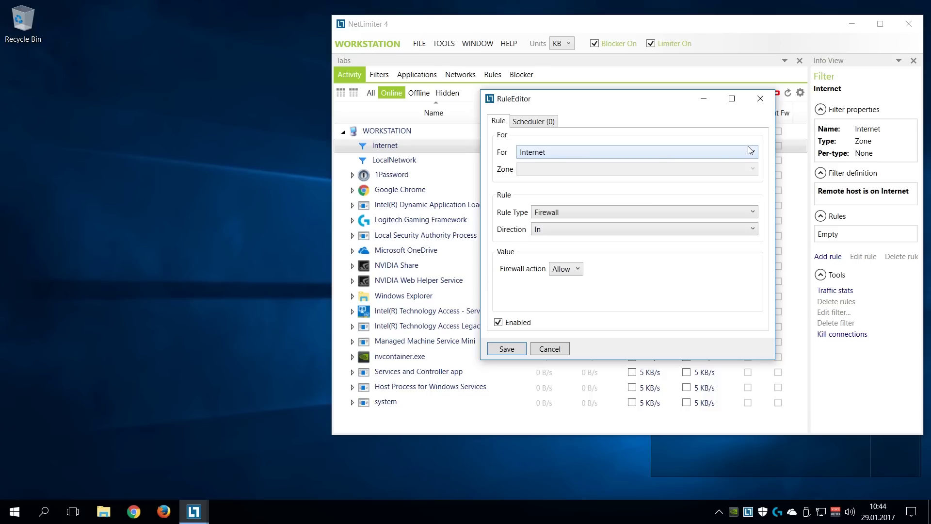
click(568, 271)
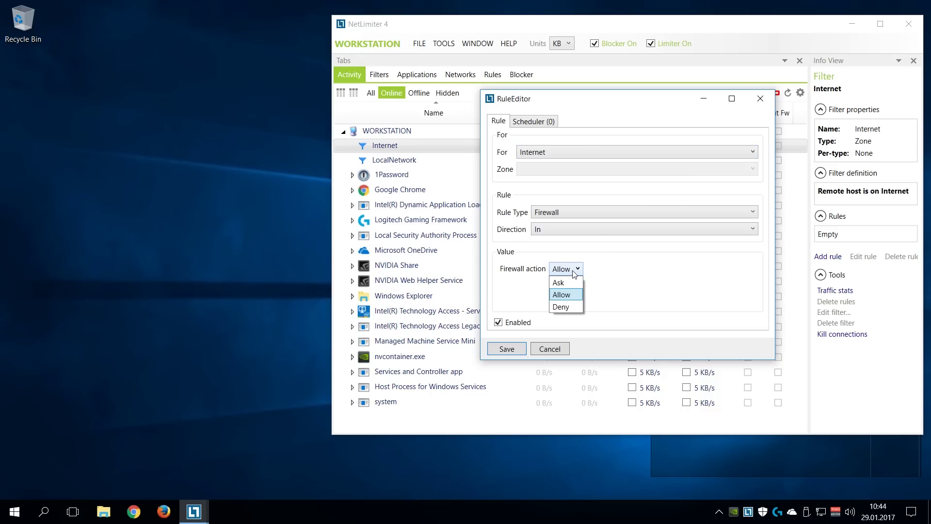
click(566, 281)
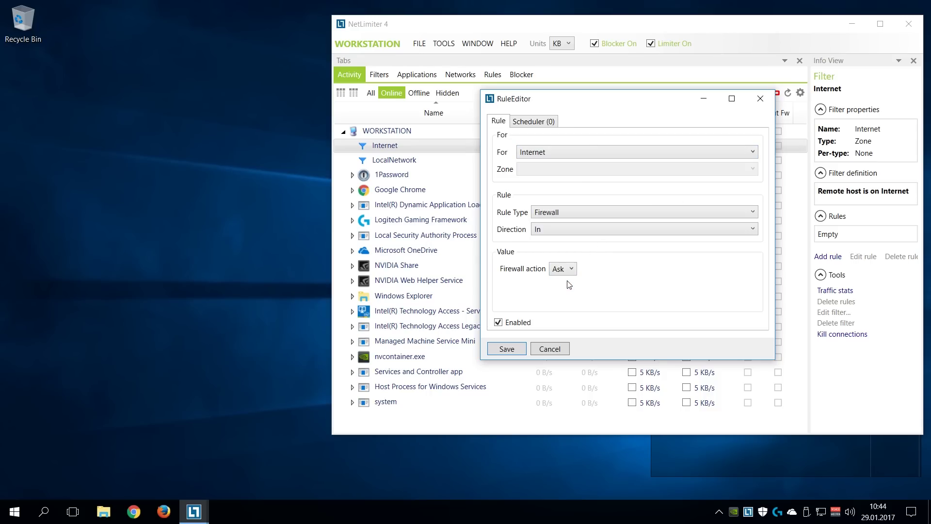
click(508, 349)
click(779, 147)
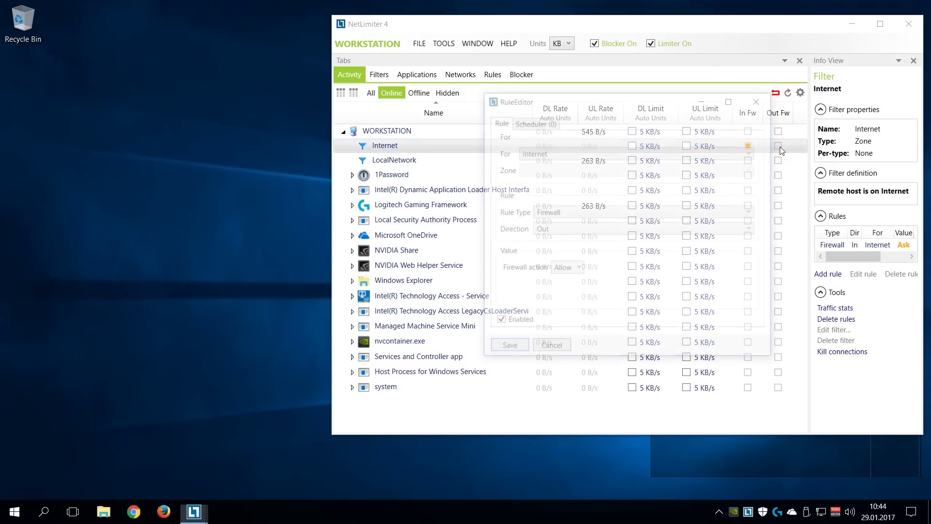
click(570, 269)
click(560, 283)
click(507, 349)
Step: Launch Google Chrome and allow its outgoing connection, remembering the decision as a rule
click(132, 511)
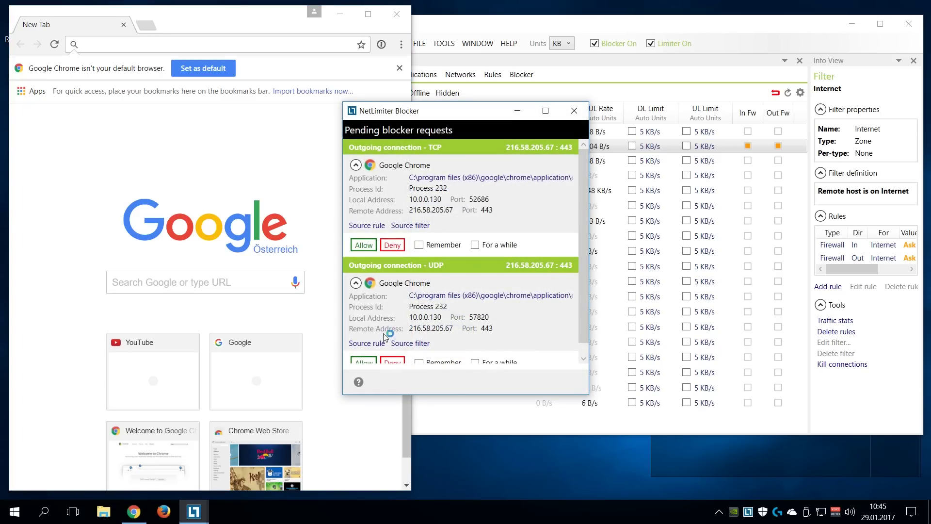
drag(588, 165, 734, 167)
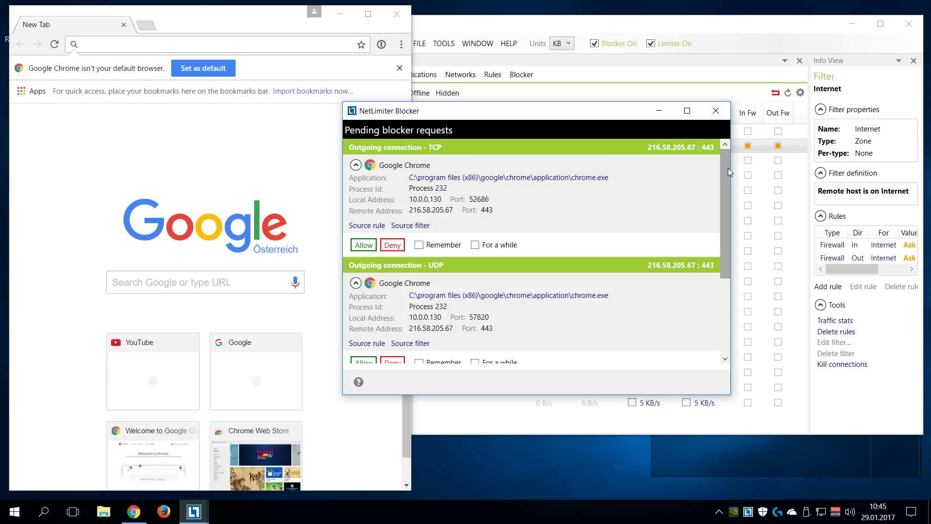
click(418, 245)
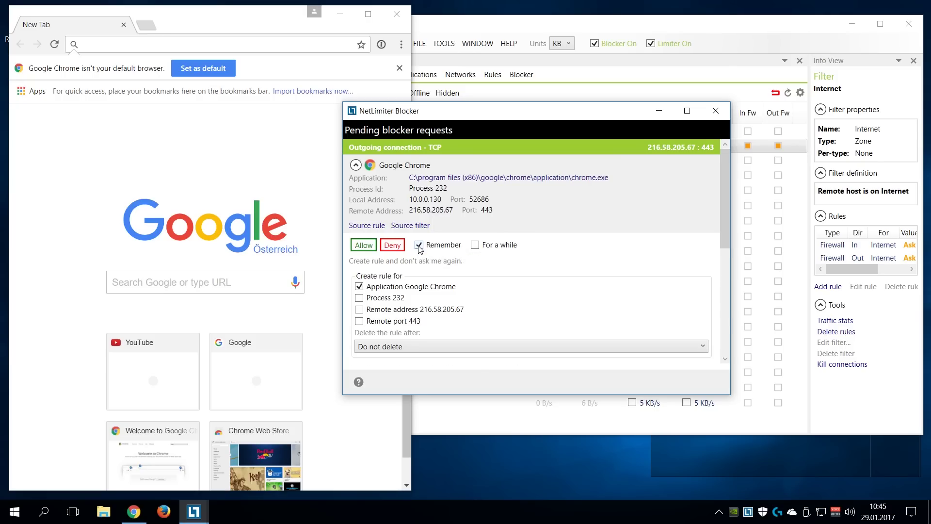
click(362, 246)
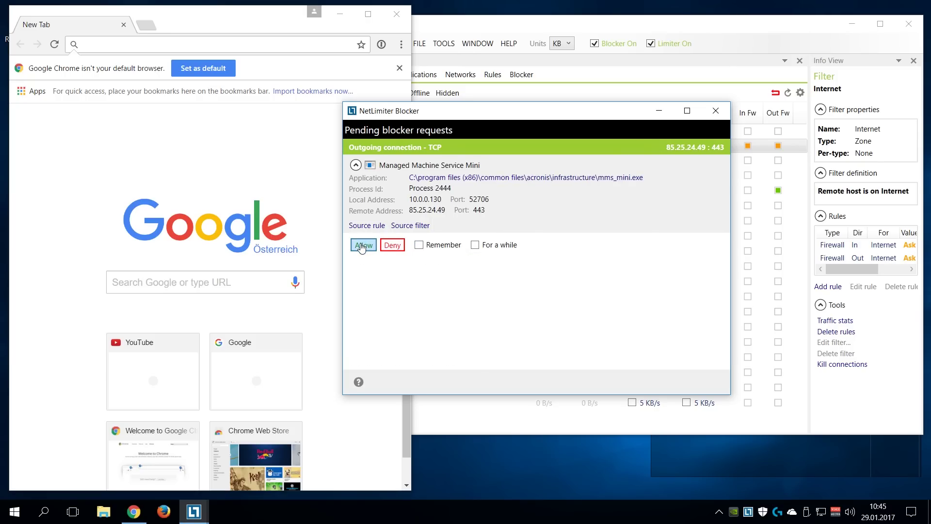
Step: Allow Managed Machine Service Mini's connection, then change its outgoing rule to Ask
click(362, 245)
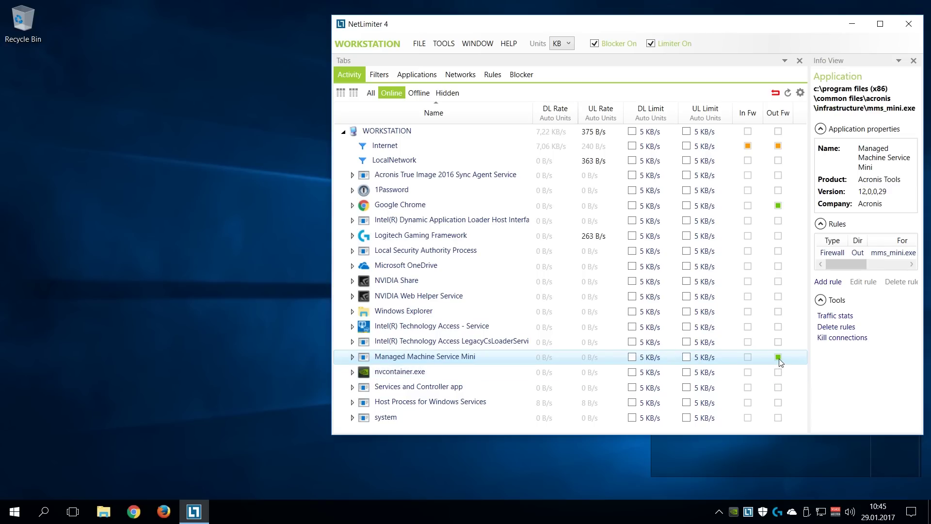
double_click(779, 358)
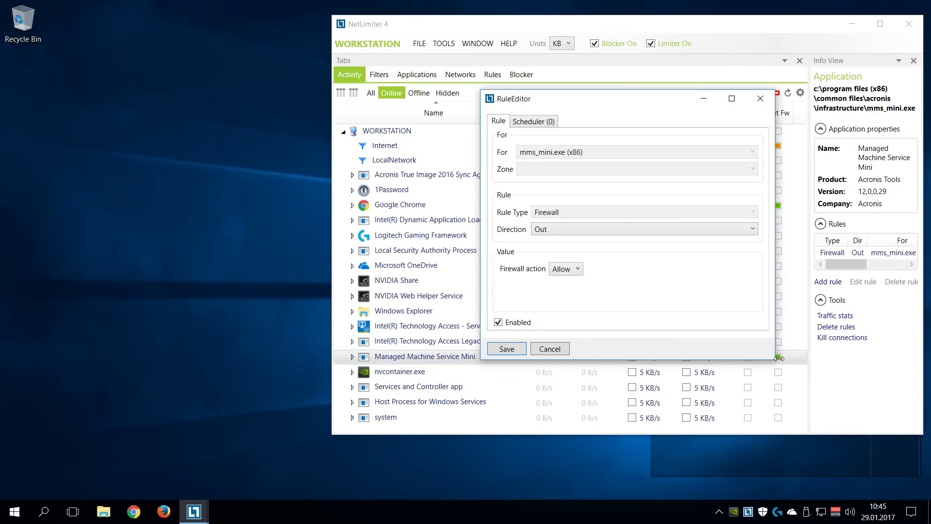
click(567, 269)
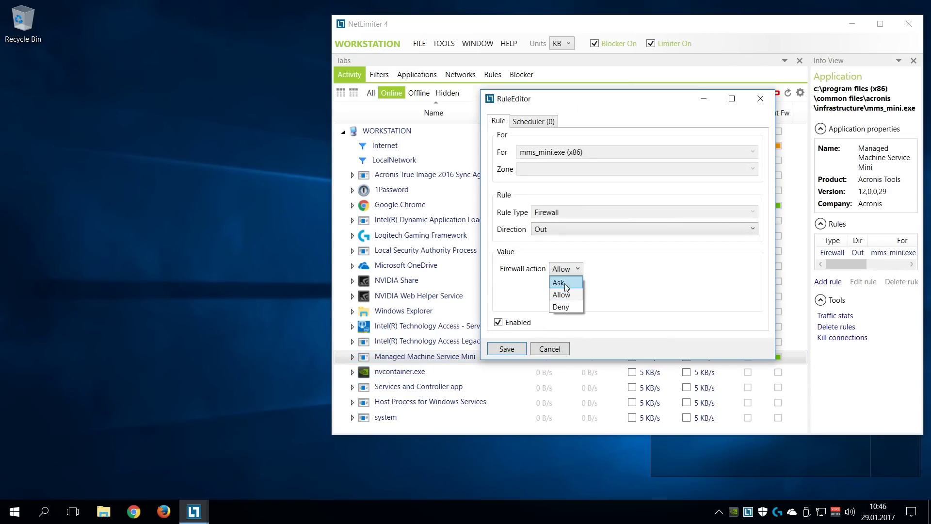
click(558, 282)
click(508, 348)
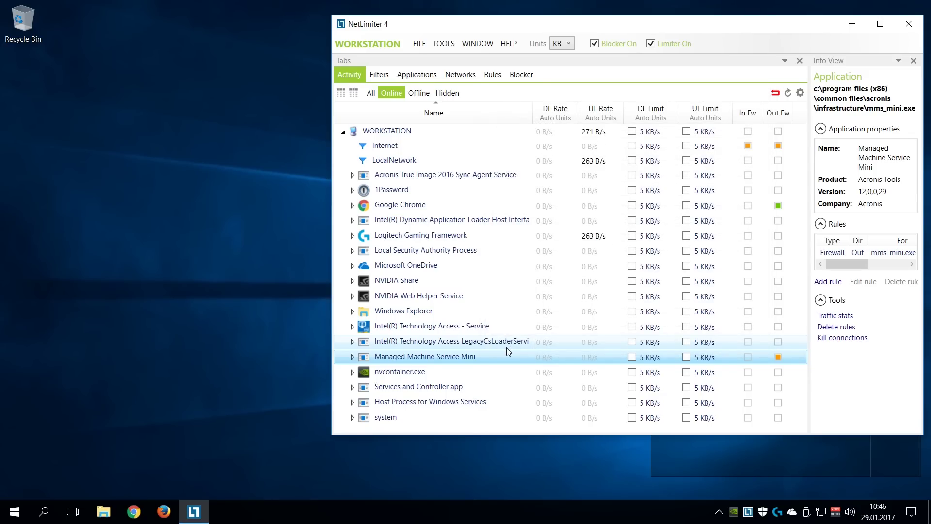
Step: Change Managed Machine Service Mini's outgoing rule to Deny, then back to Allow
click(778, 357)
click(573, 272)
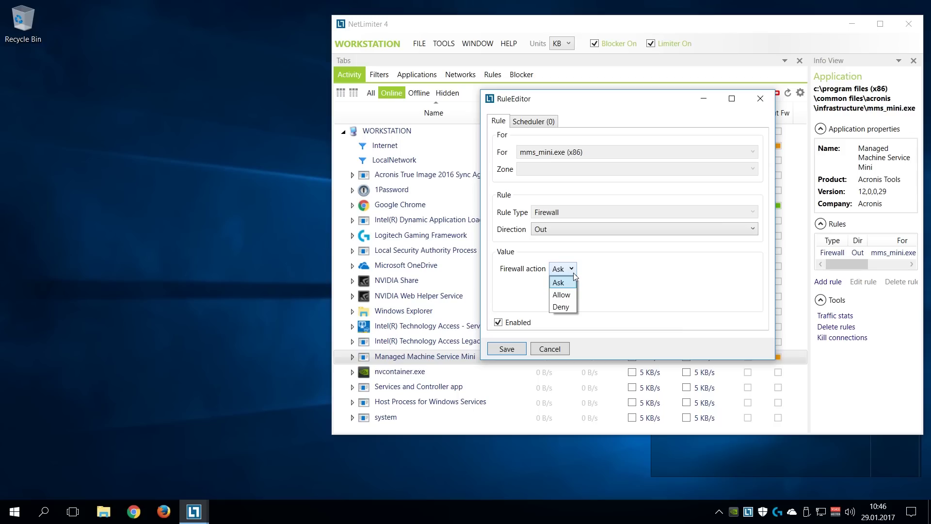
click(560, 307)
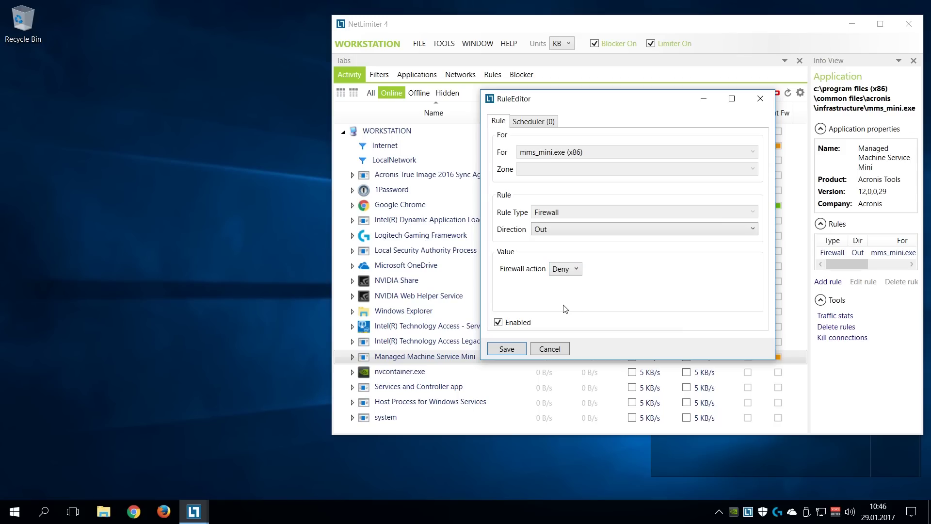
click(508, 349)
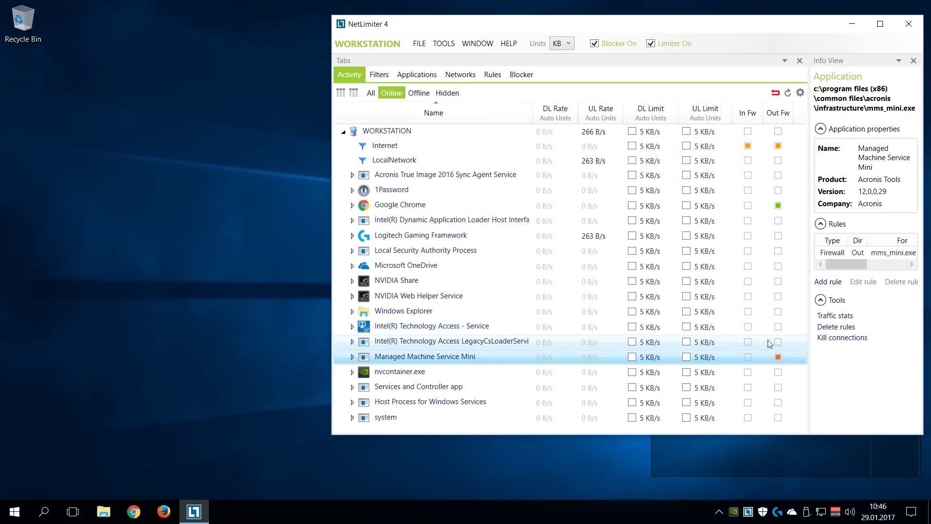
click(778, 357)
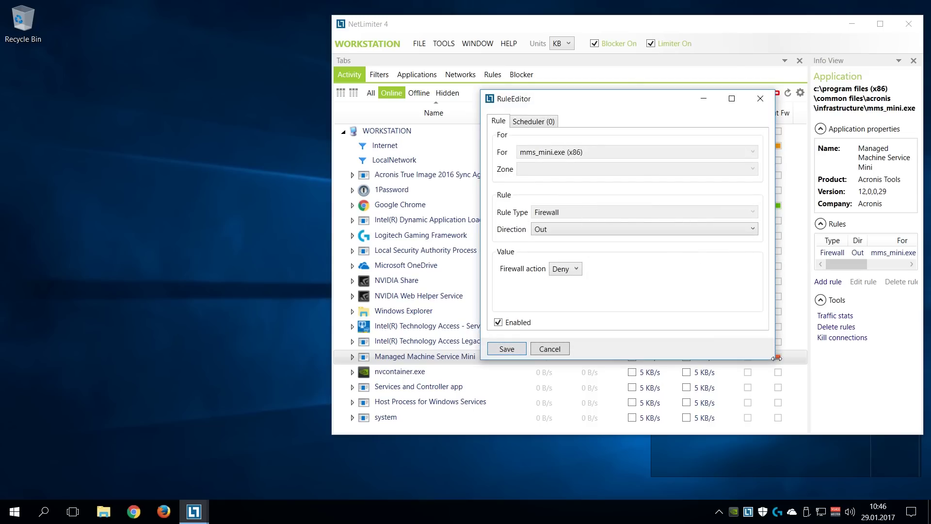
click(570, 273)
click(561, 294)
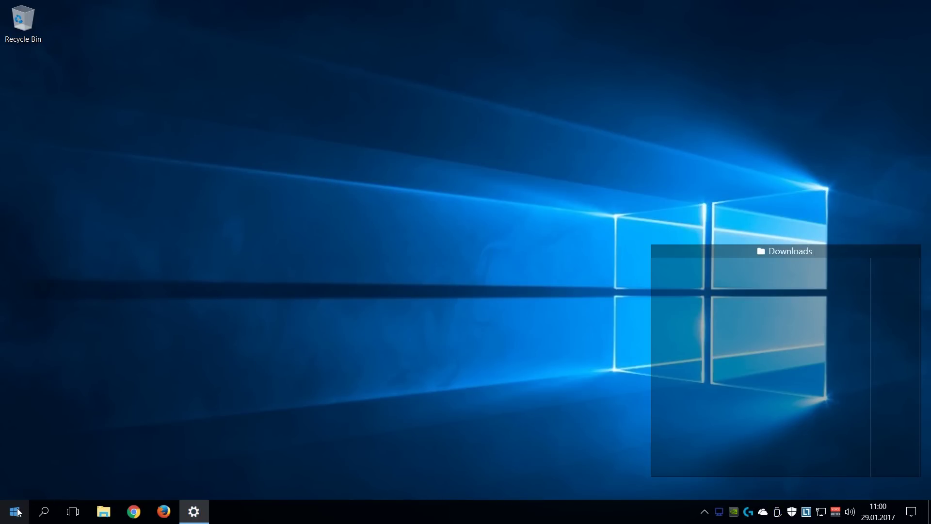
Step: Open Device Manager and Settings, allowing Search and Cortana's connection with a remembered rule
click(17, 511)
text(device)
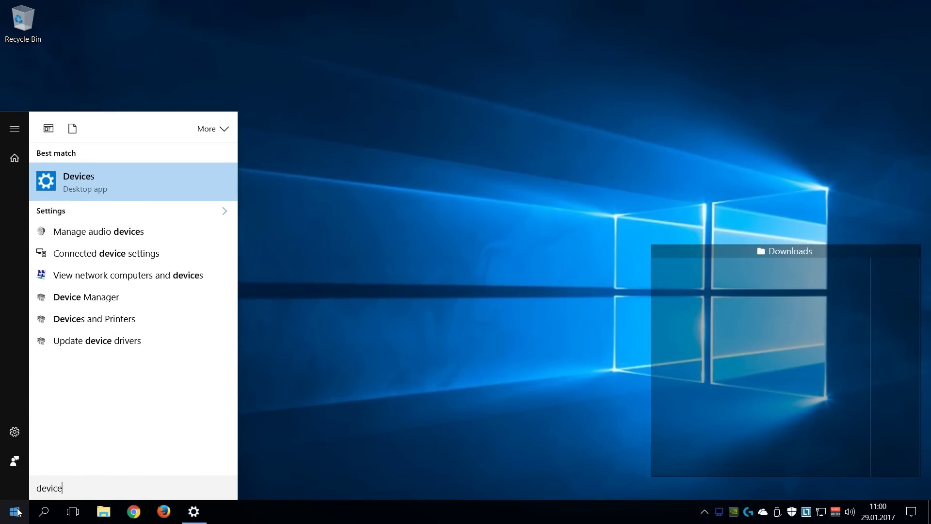
click(101, 303)
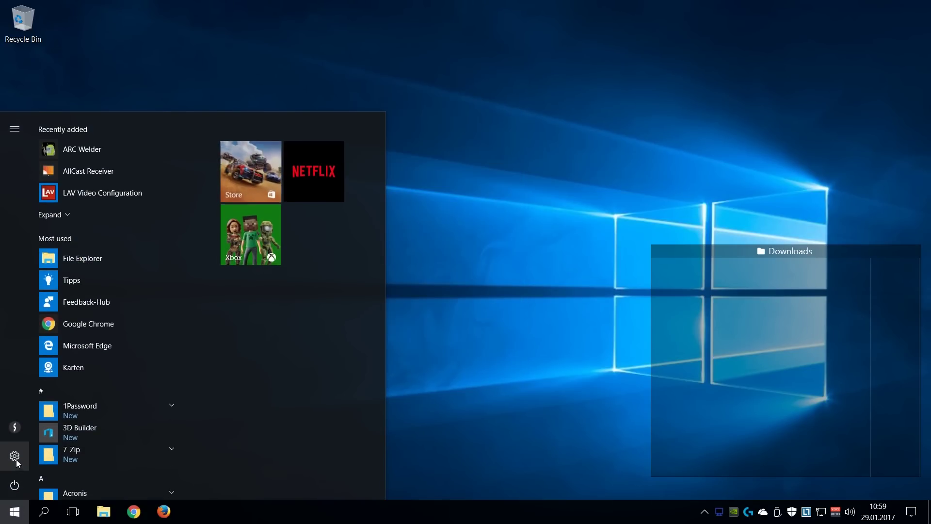
click(16, 456)
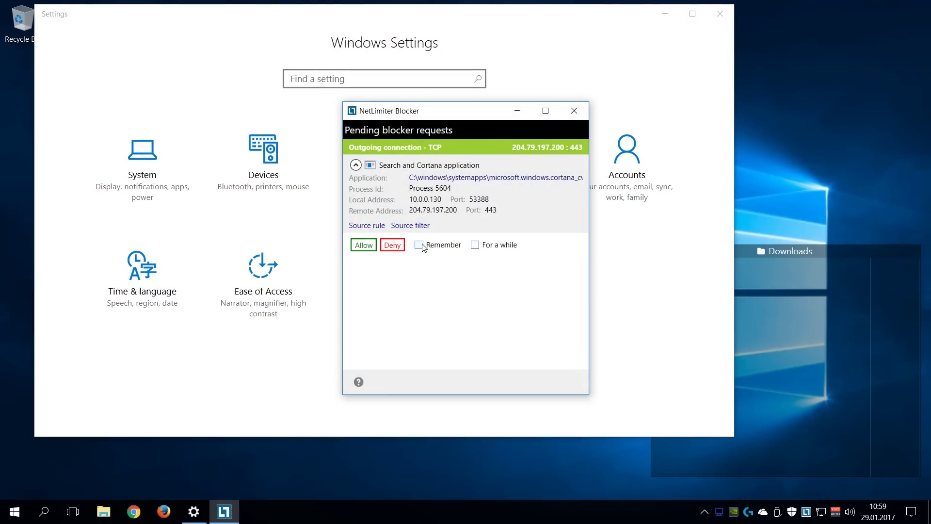
click(419, 245)
click(364, 245)
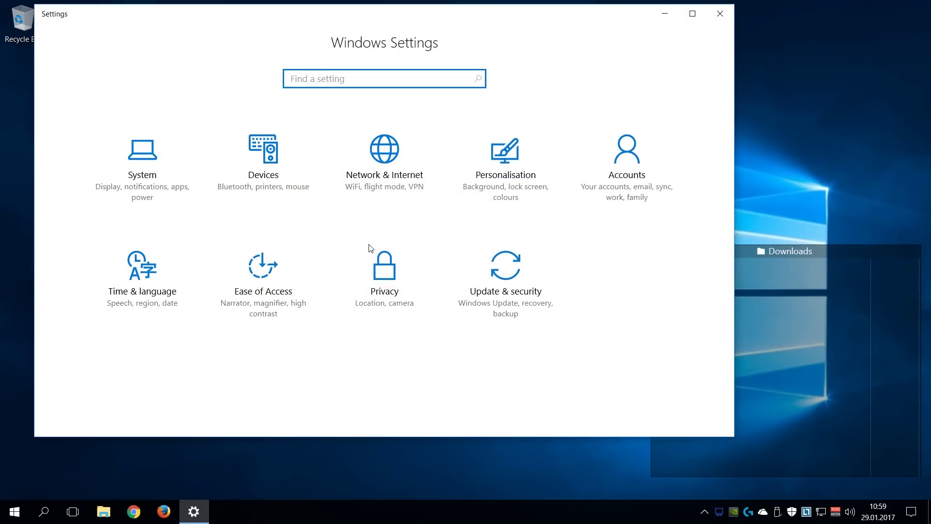
Step: Install available updates and enable updates for other Microsoft products and sign-in info use
click(521, 274)
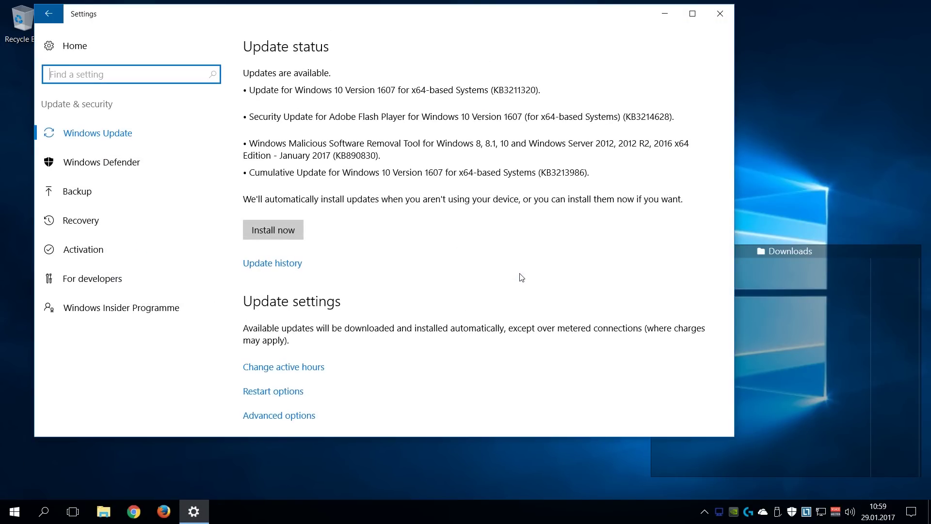
click(295, 231)
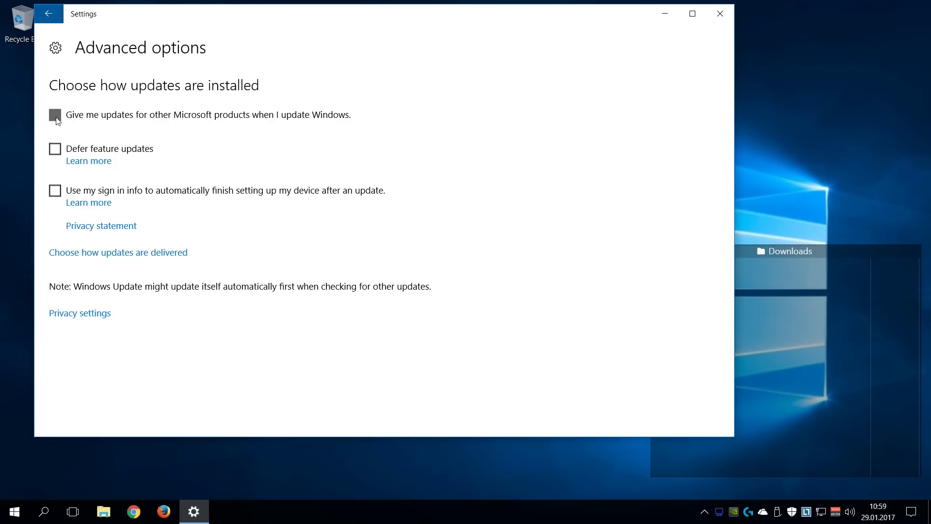
click(55, 116)
click(56, 193)
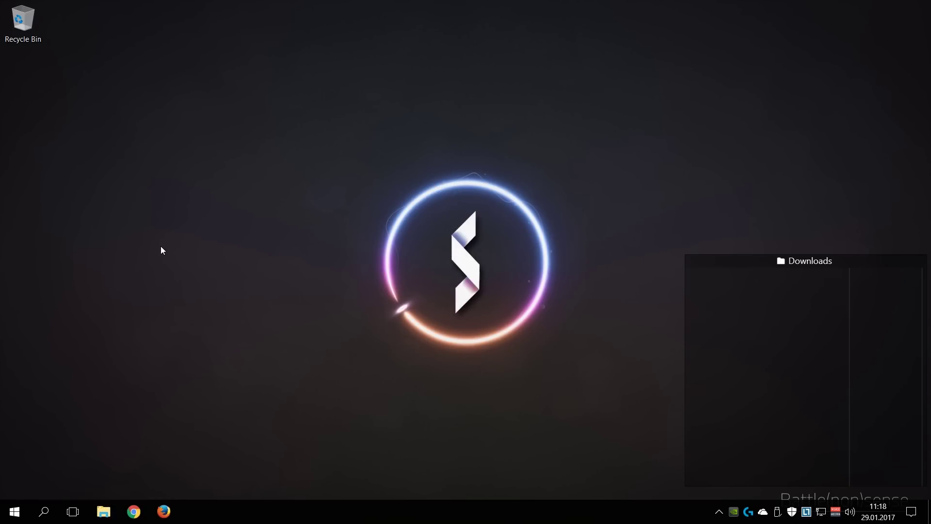
Step: Rename Local Disk (C:) to OS, granting administrator permission
click(103, 511)
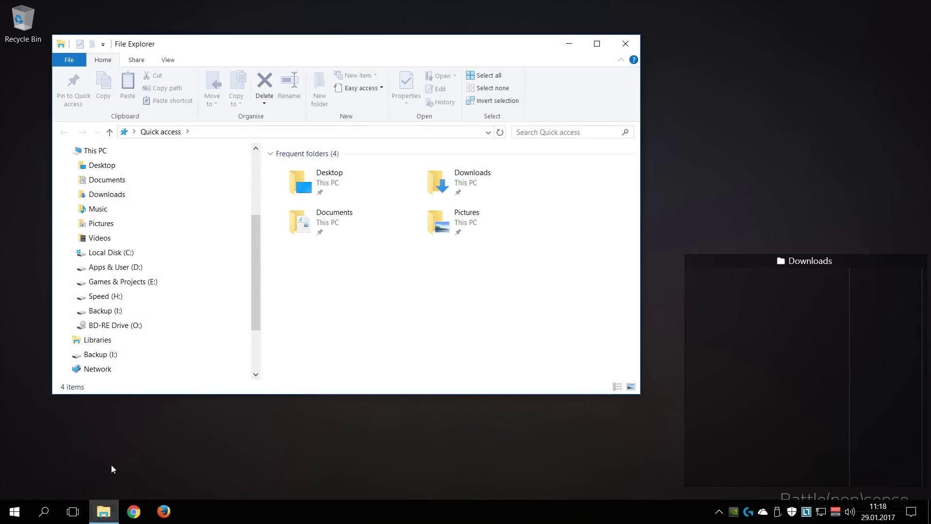
right_click(106, 258)
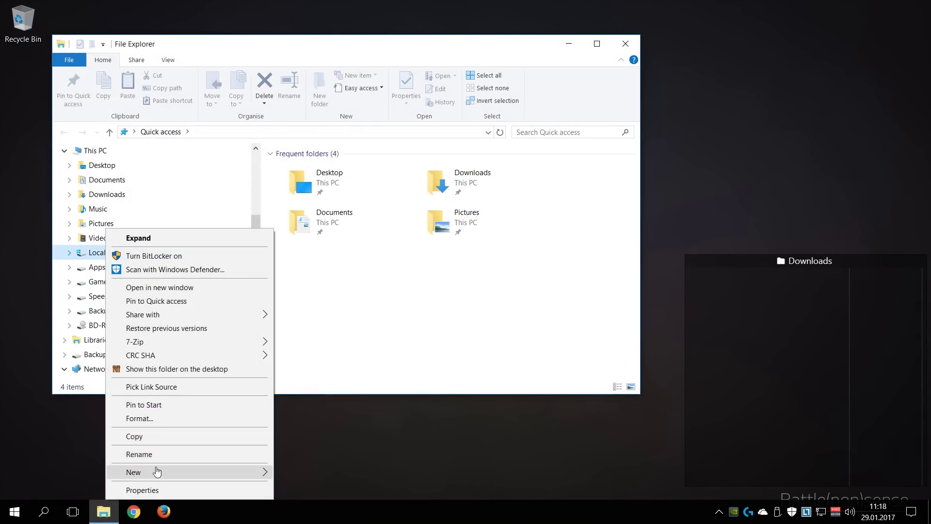
click(157, 455)
text(OS)
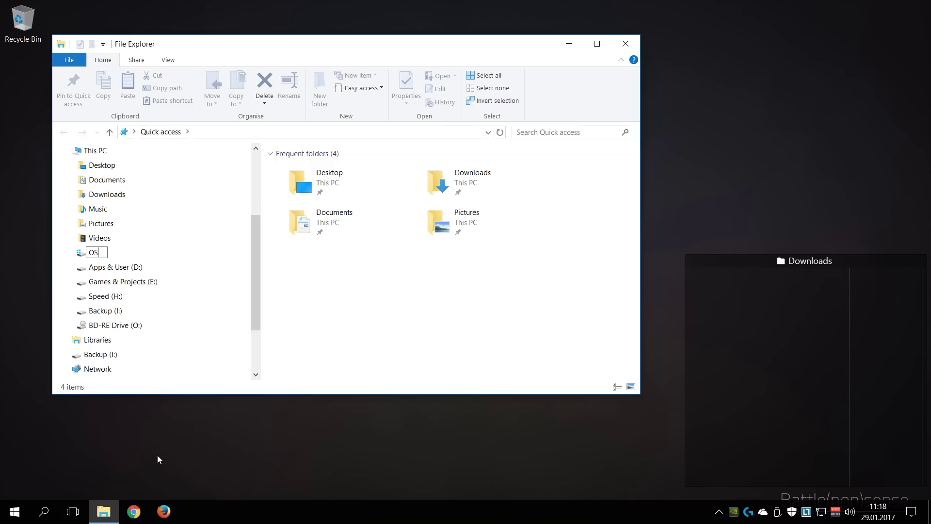
key(Return)
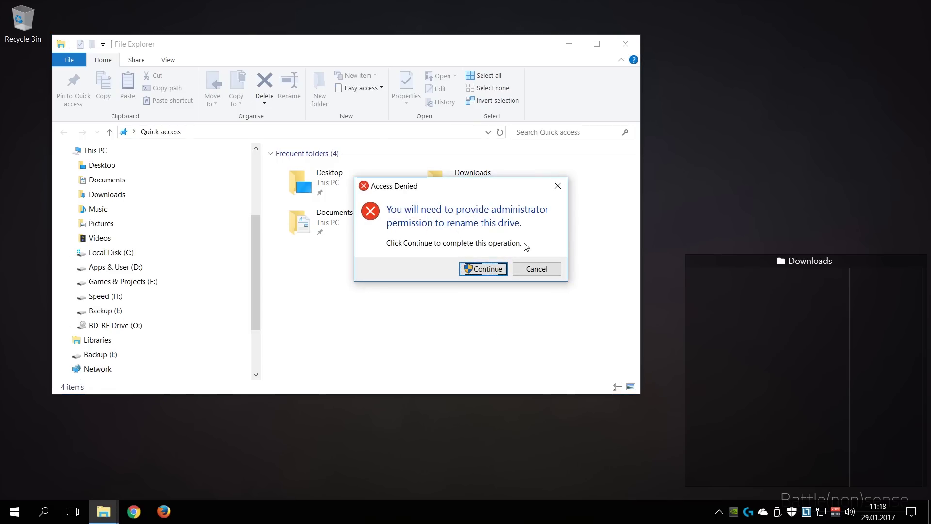
click(493, 269)
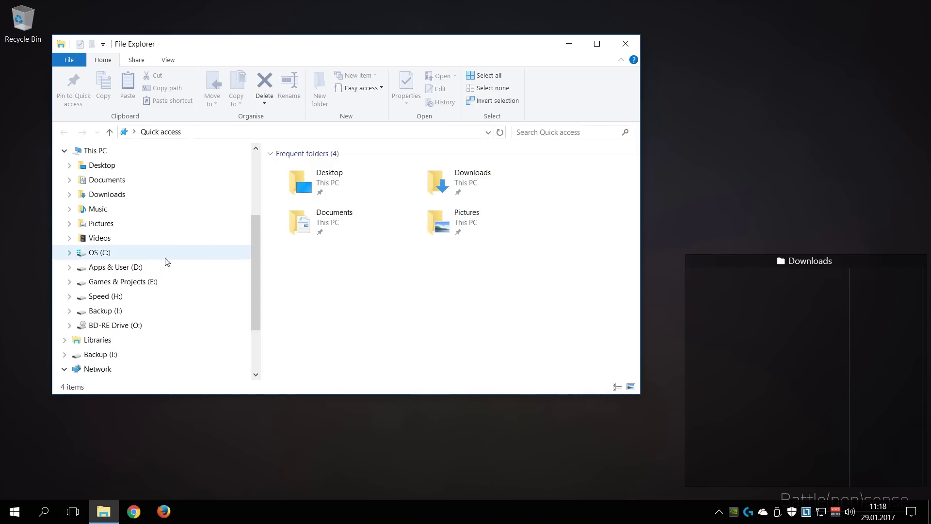
Step: Run Disk Clean-up on OS (C:) with all categories ticked and permanently delete the files
right_click(101, 254)
click(151, 489)
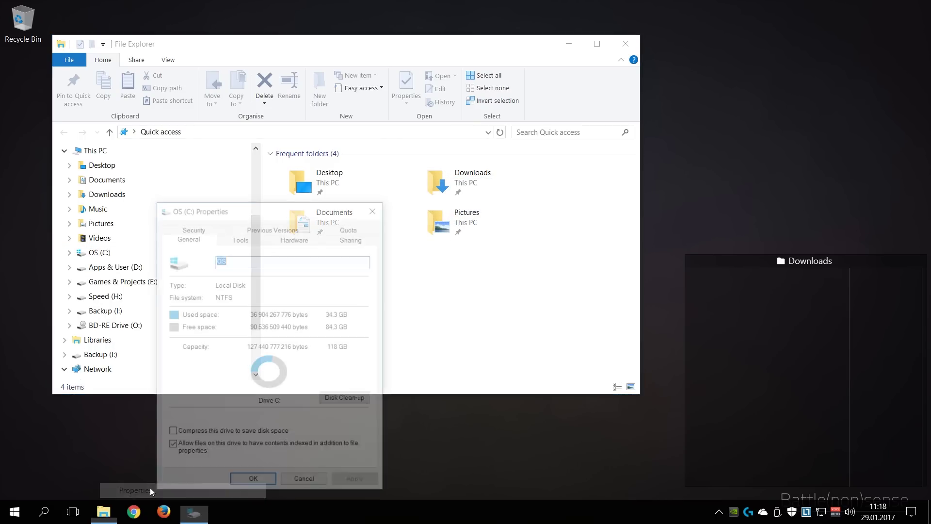
click(340, 402)
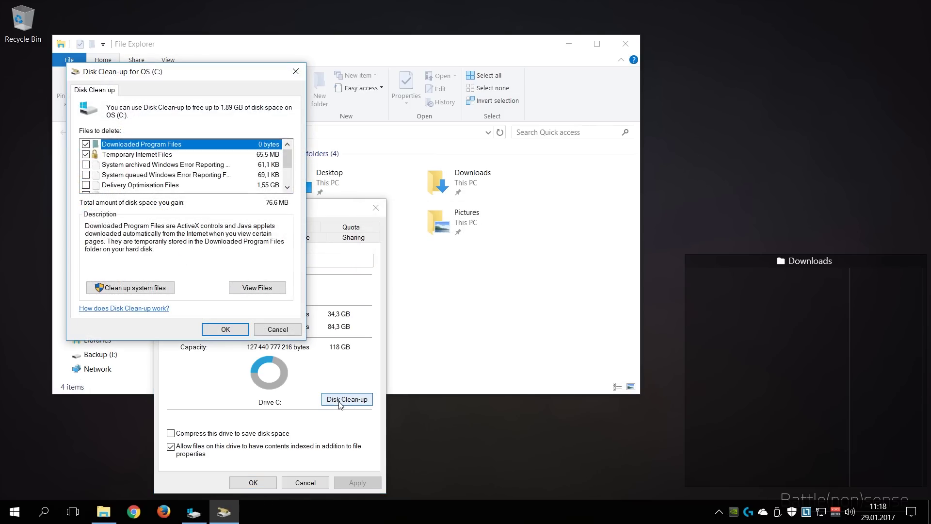
click(86, 165)
click(86, 175)
click(86, 185)
scroll(102, 186, down, 1)
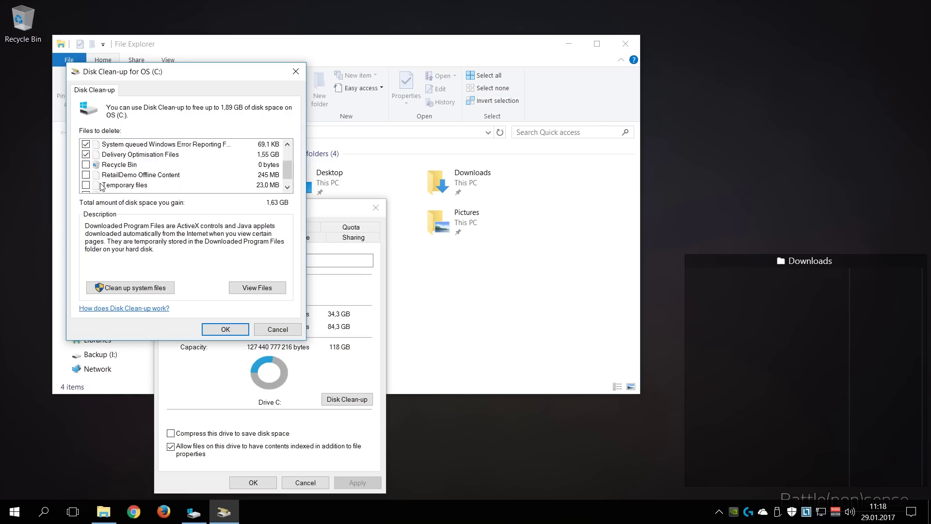
click(86, 164)
click(85, 175)
scroll(87, 194, down, 1)
click(86, 186)
click(223, 330)
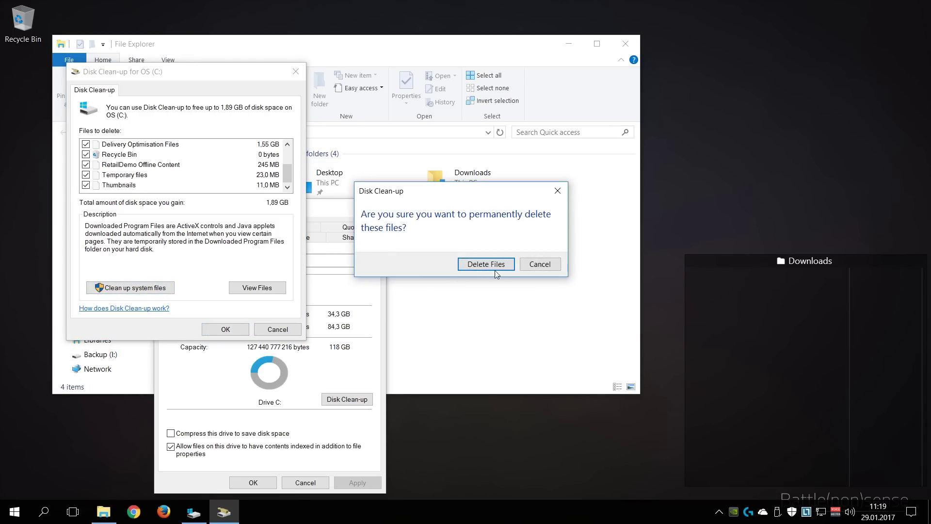
click(497, 267)
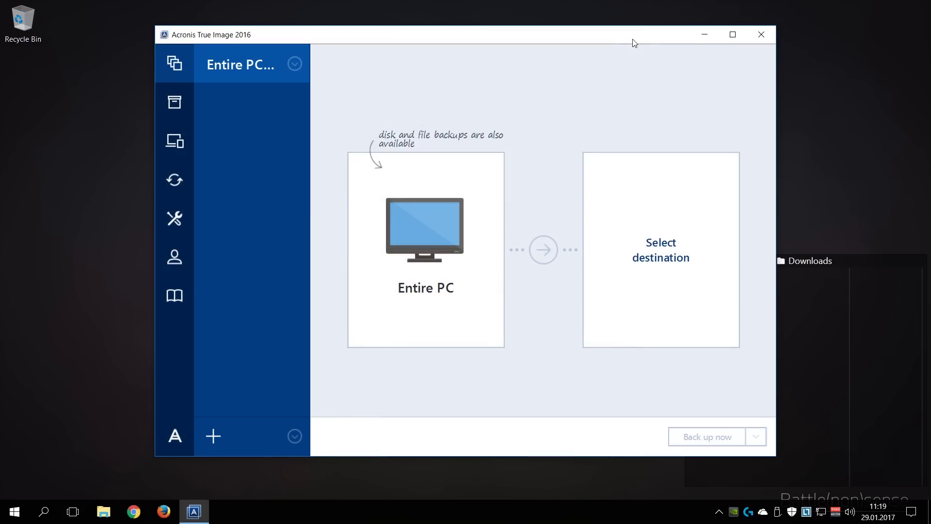
Step: Change the backup source to the system disk under Disks and partitions
click(419, 247)
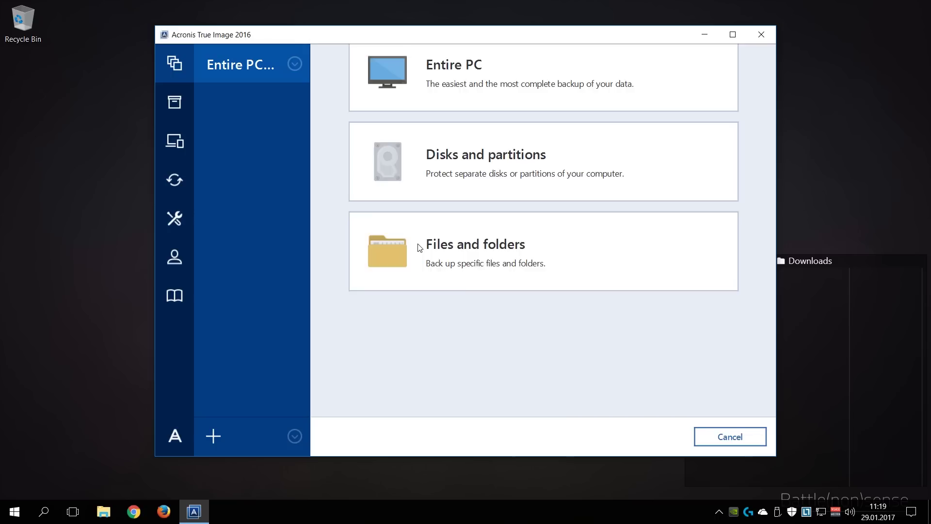
click(453, 248)
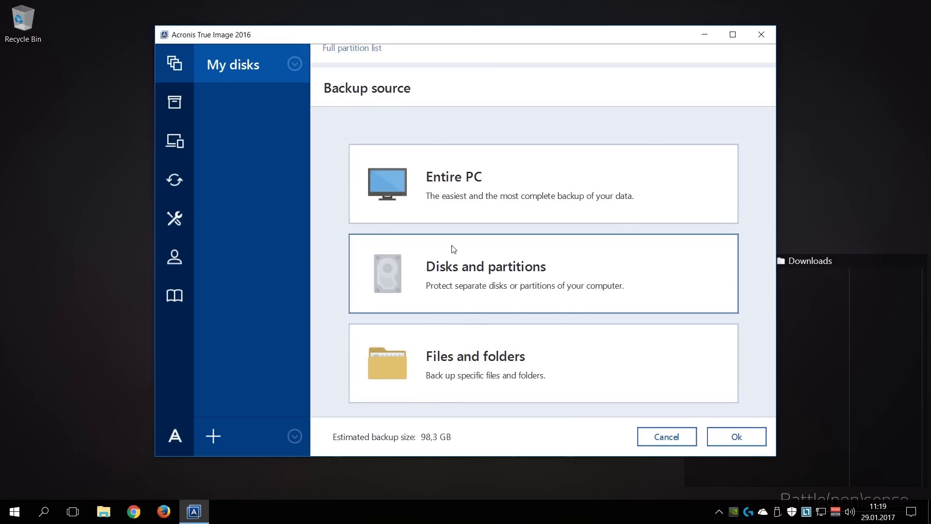
click(375, 403)
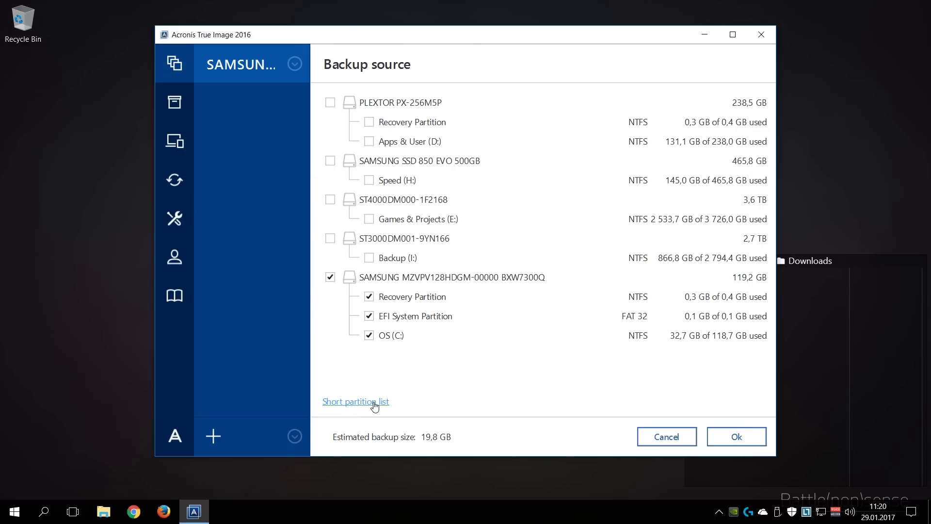
click(740, 442)
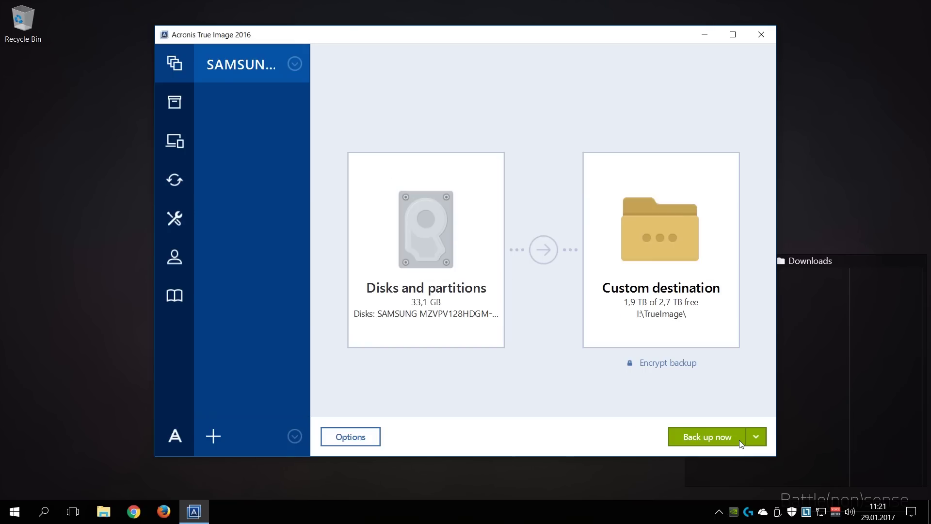
Step: Set backup options to no schedule, single version scheme, and validate when created
click(350, 436)
click(357, 241)
click(441, 97)
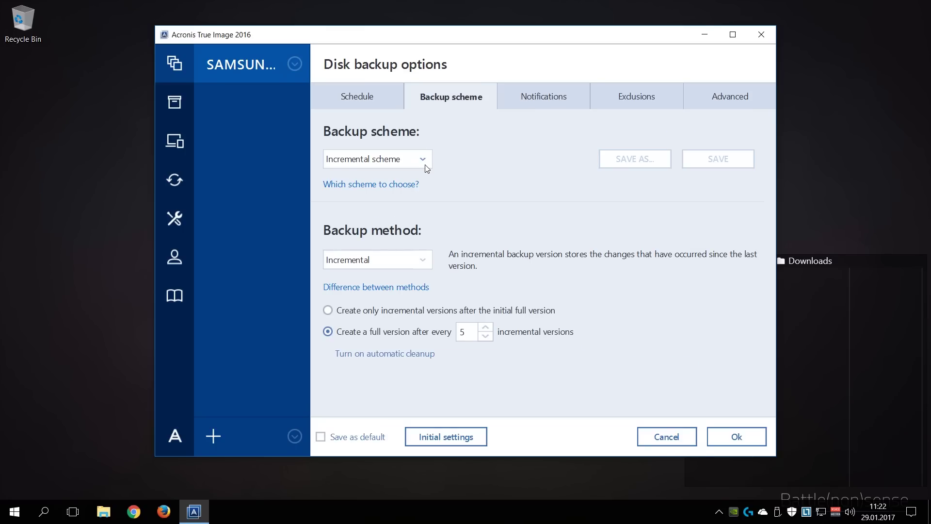
click(425, 164)
click(392, 176)
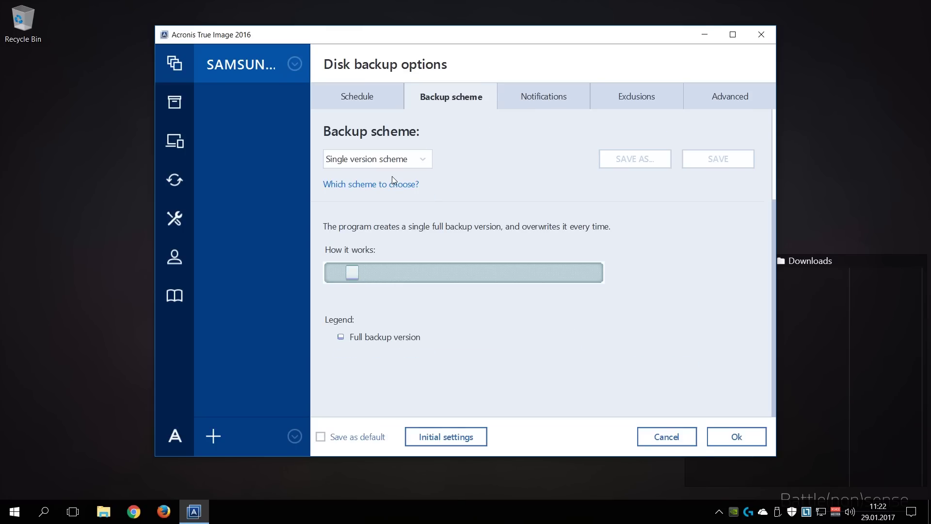
click(730, 96)
click(380, 270)
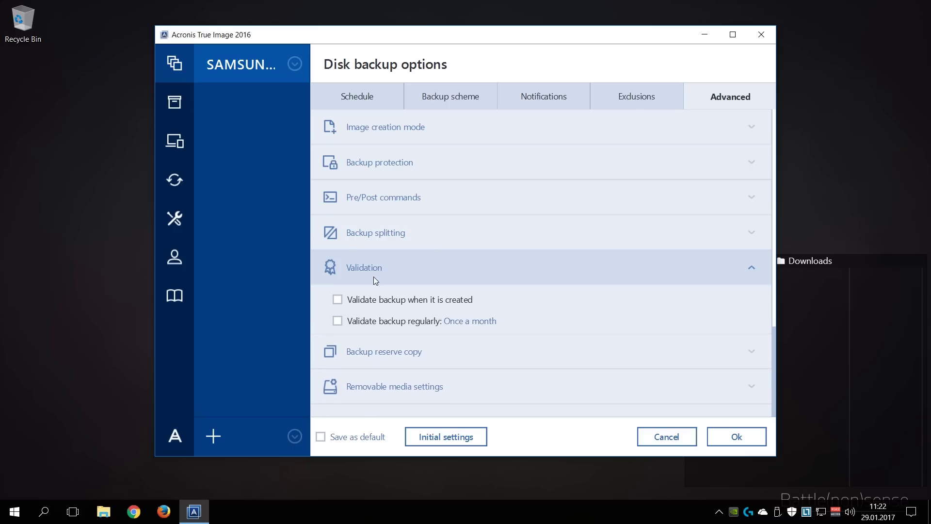
click(338, 300)
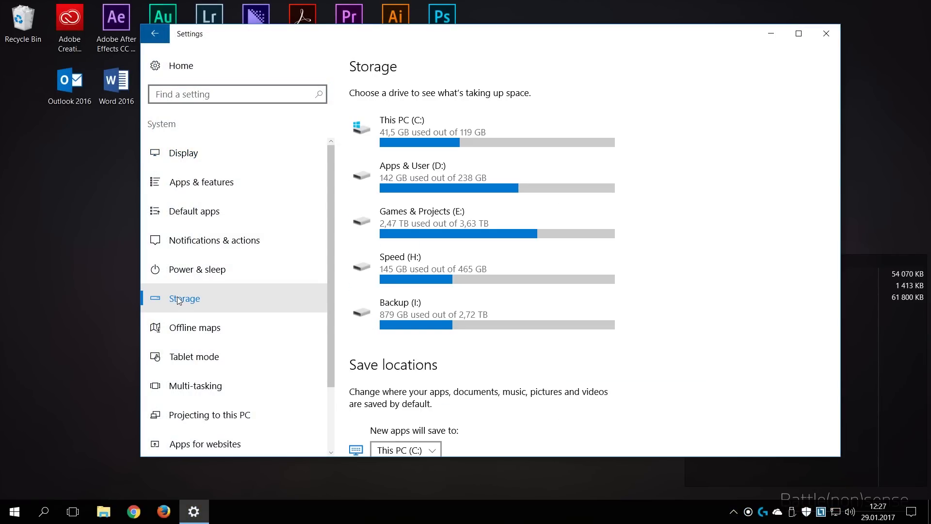
Step: Change the new apps save location to Games & Projects (E:) and confirm it
scroll(701, 329, down, 5)
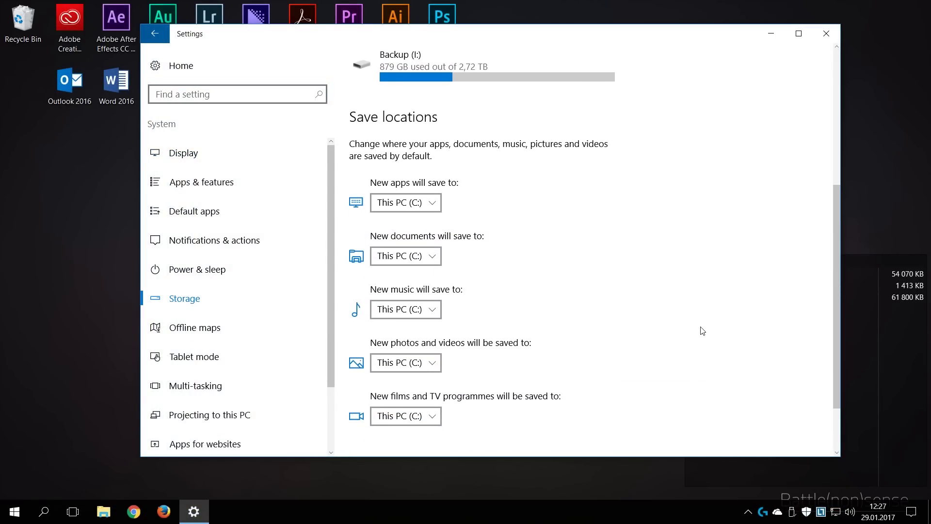
click(434, 204)
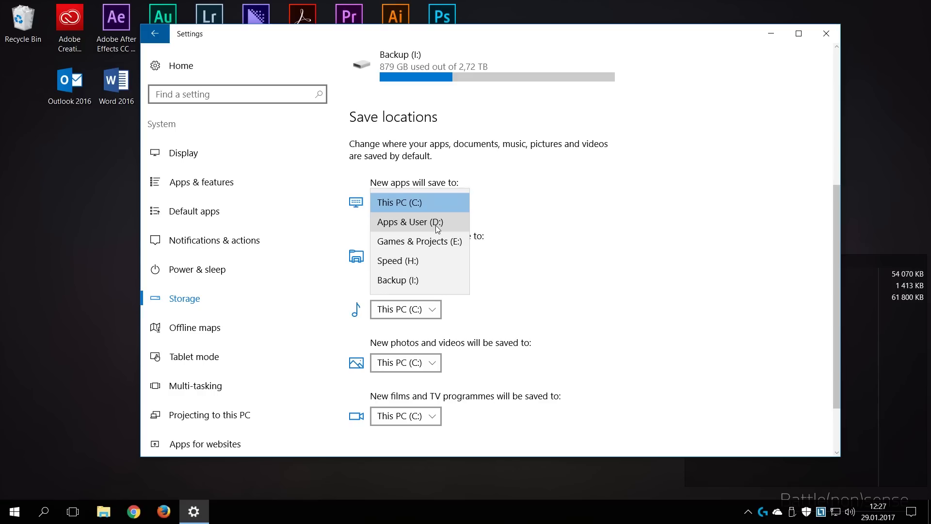
click(463, 242)
click(521, 208)
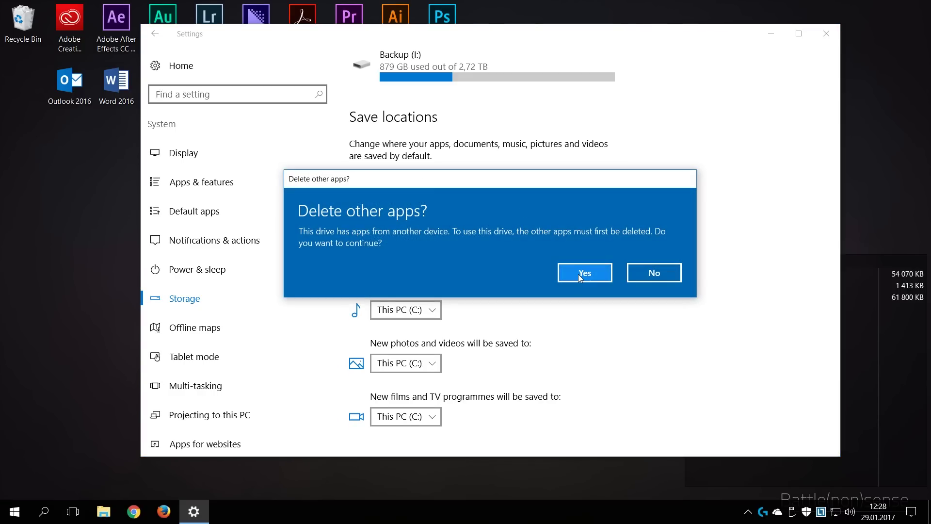
click(579, 274)
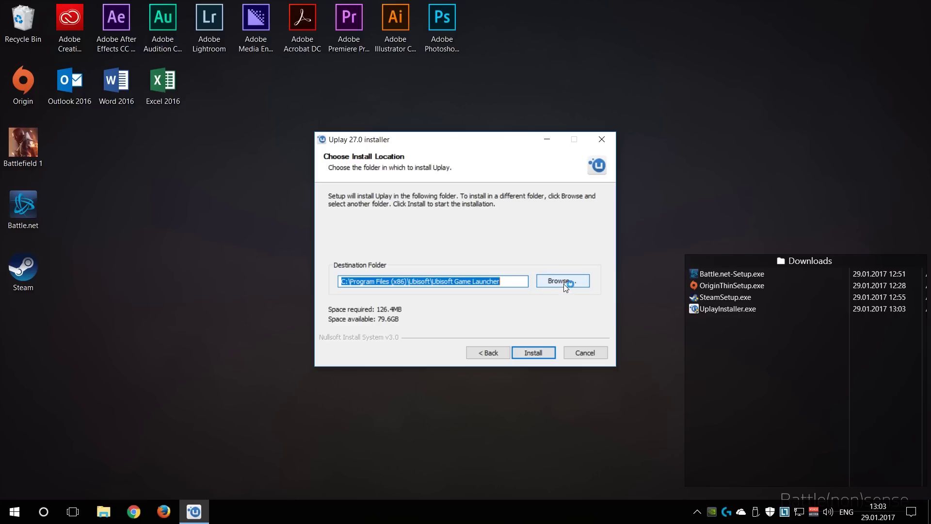
Step: Install Uplay into E:\Games\Uplay, trimming the Ubisoft Game Launcher subfolder from the path
click(564, 283)
click(394, 320)
click(427, 294)
click(512, 370)
drag(391, 281, 500, 287)
key(BackSpace)
key(BackSpace)
click(534, 348)
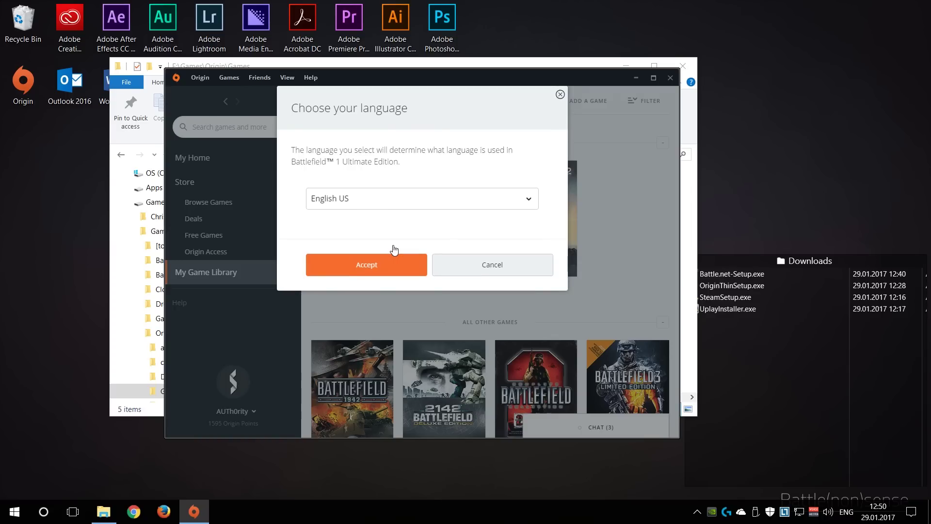
Step: Accept English US, skip the Start menu shortcut, and download Battlefield 1 to drive E
click(368, 265)
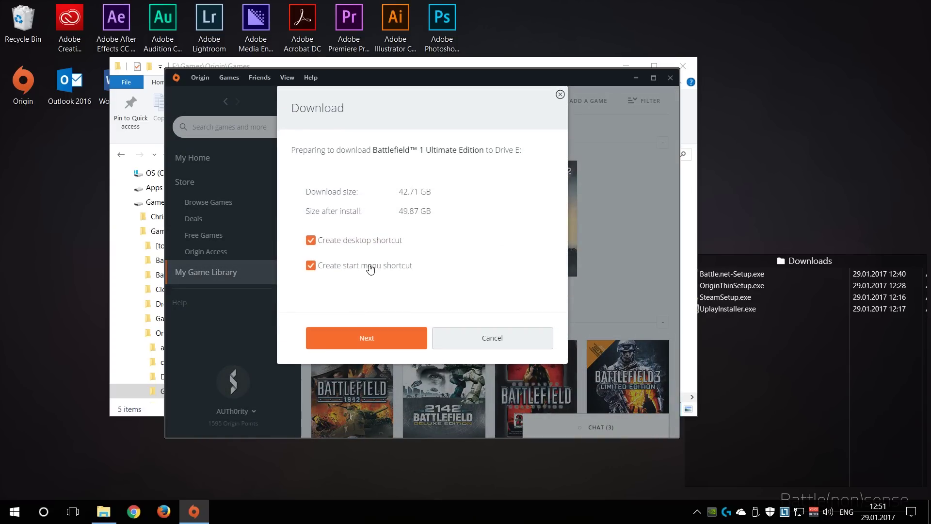
click(371, 269)
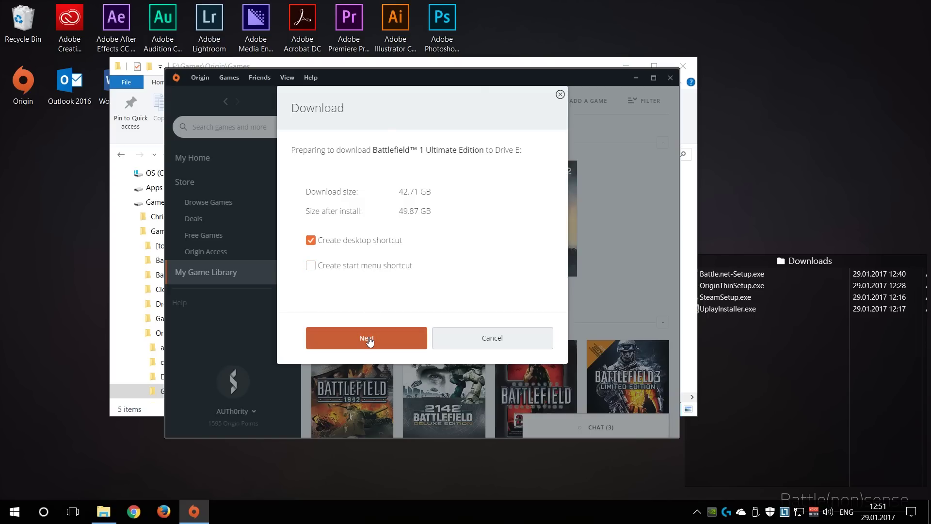
click(369, 340)
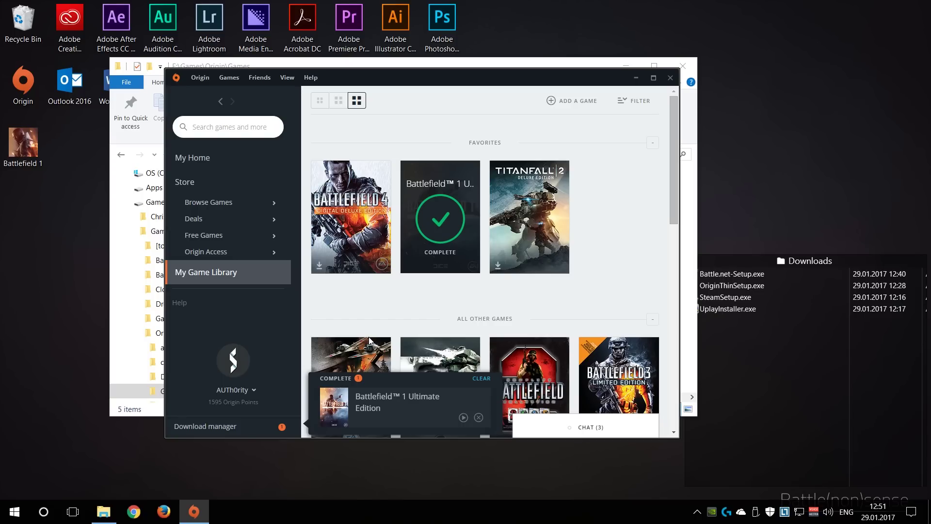
Step: Move the Overwatch folder from E:\Games\Battle.net\Games to H:\Games
click(481, 381)
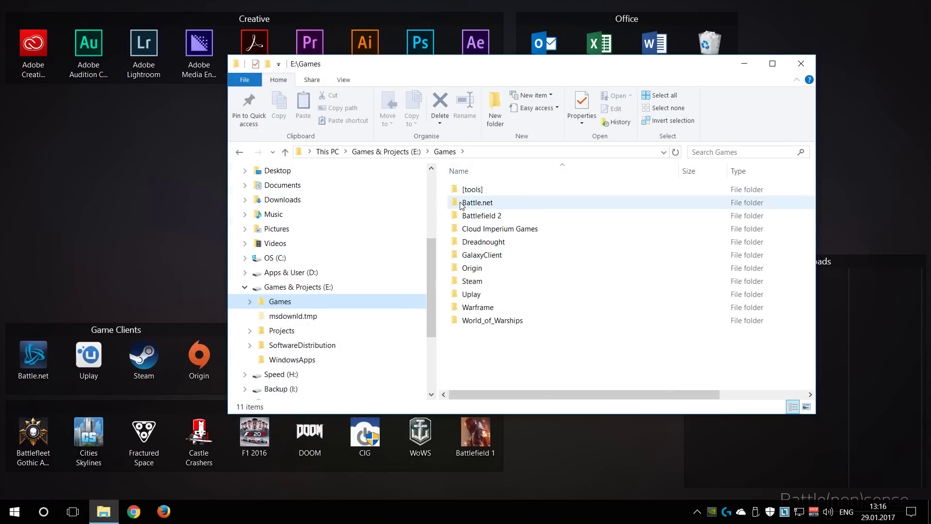
double_click(461, 205)
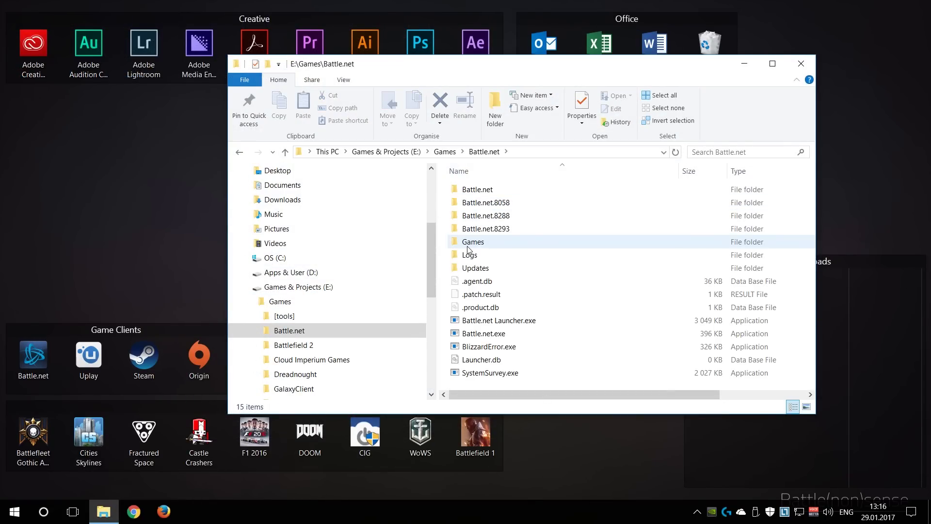
double_click(468, 242)
click(478, 190)
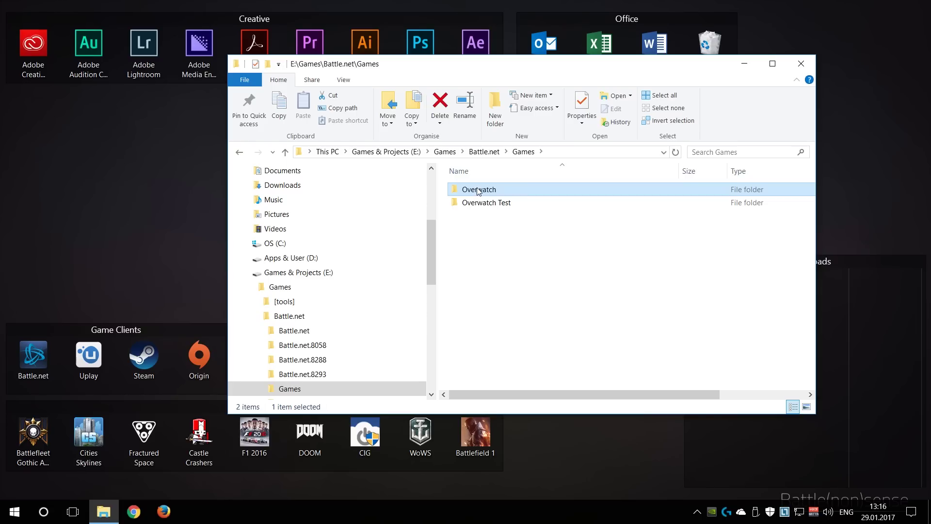
right_click(478, 192)
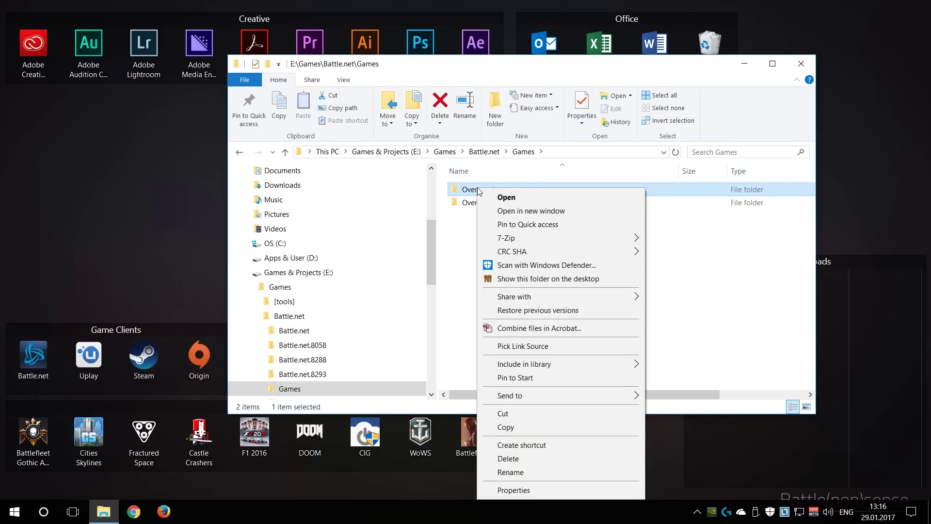
click(502, 414)
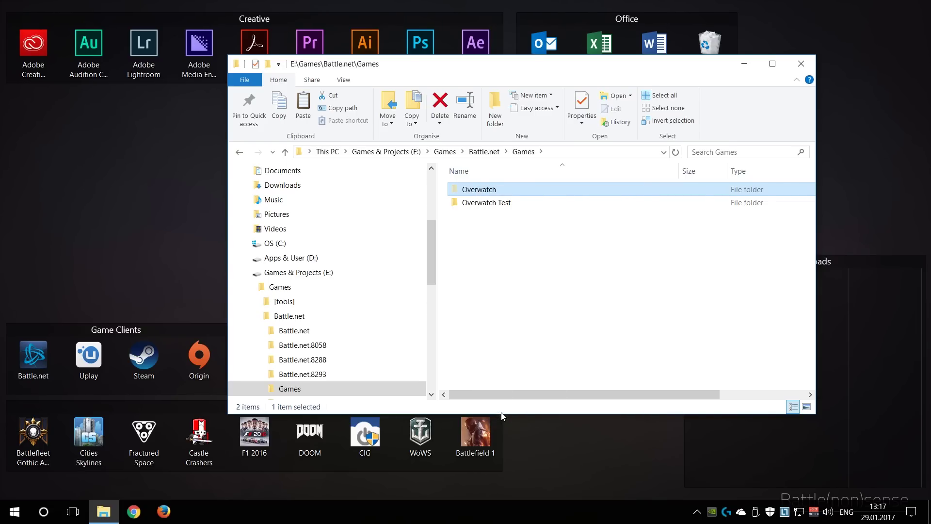
click(245, 272)
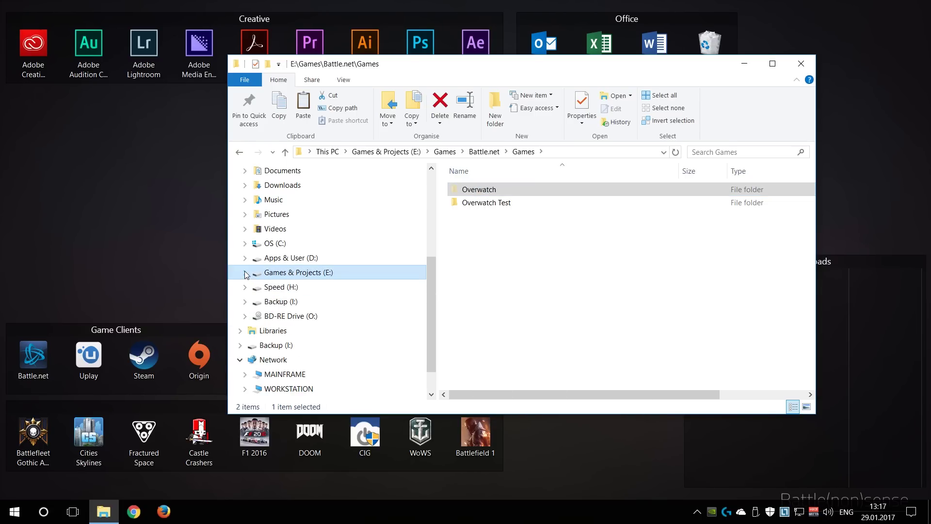
click(267, 288)
double_click(488, 221)
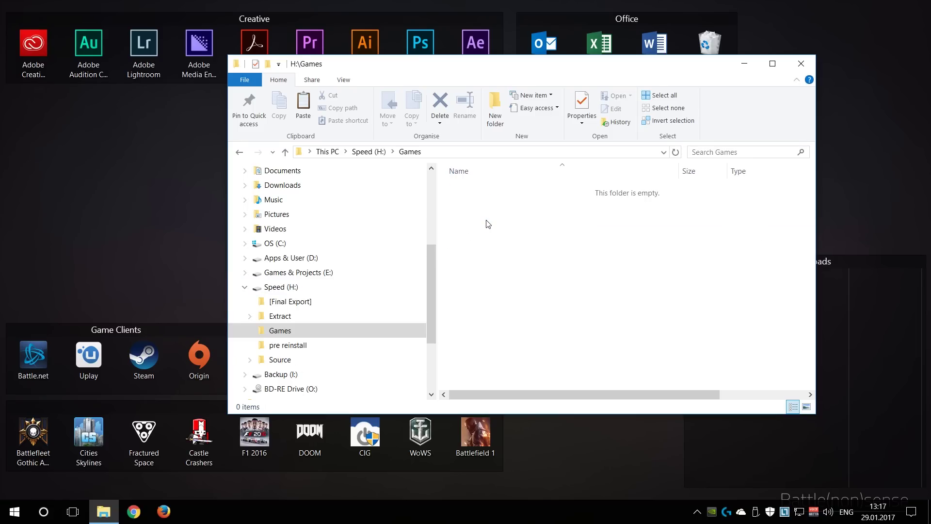
right_click(488, 246)
click(527, 337)
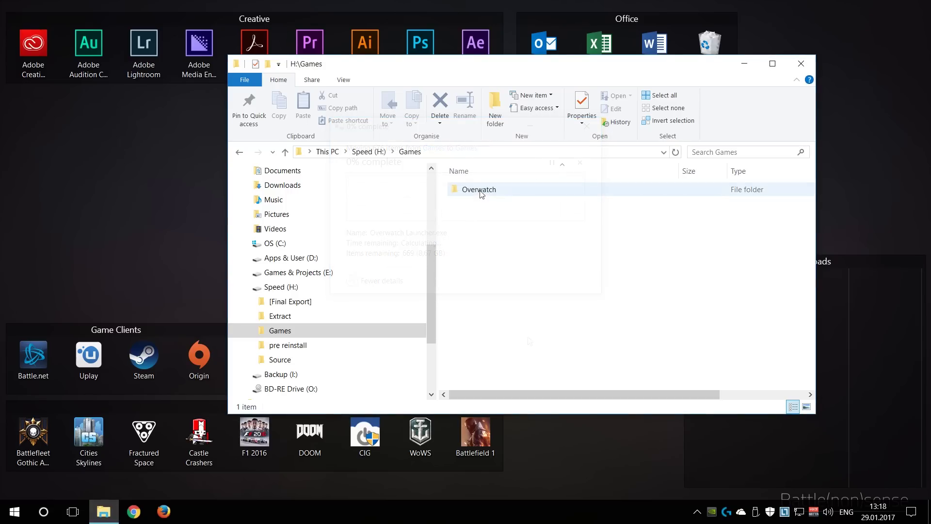
Step: Create an Overwatch symbolic link in E:\Games\Battle.net\Games pointing to H:\Games\Overwatch
right_click(480, 189)
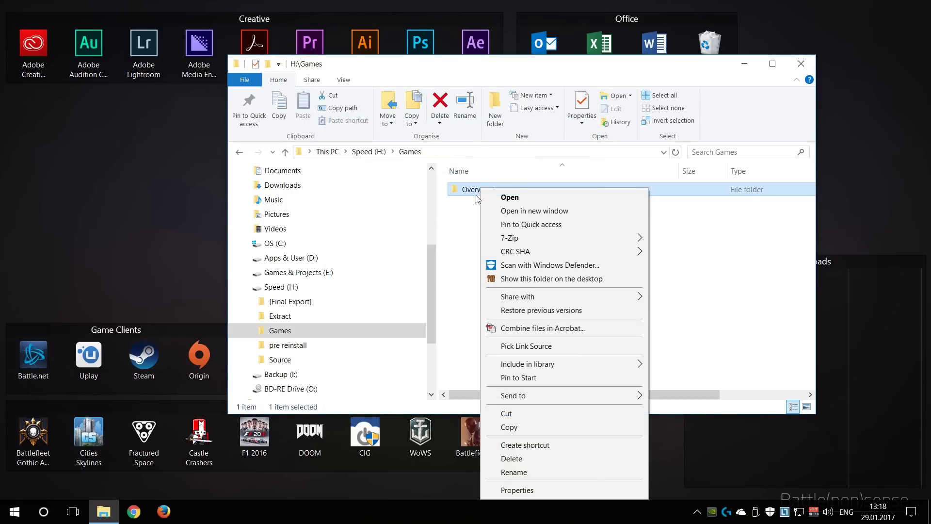
click(531, 346)
click(245, 272)
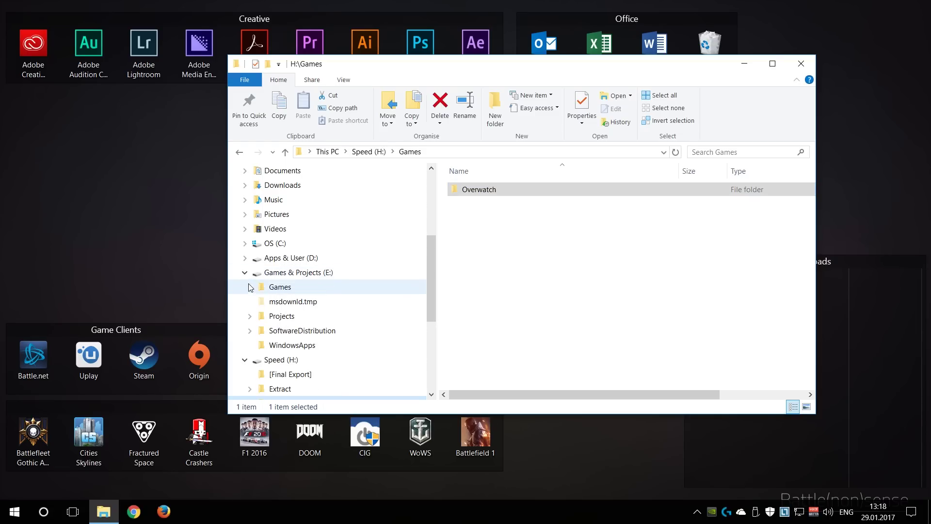
click(250, 287)
click(256, 243)
click(289, 316)
right_click(475, 236)
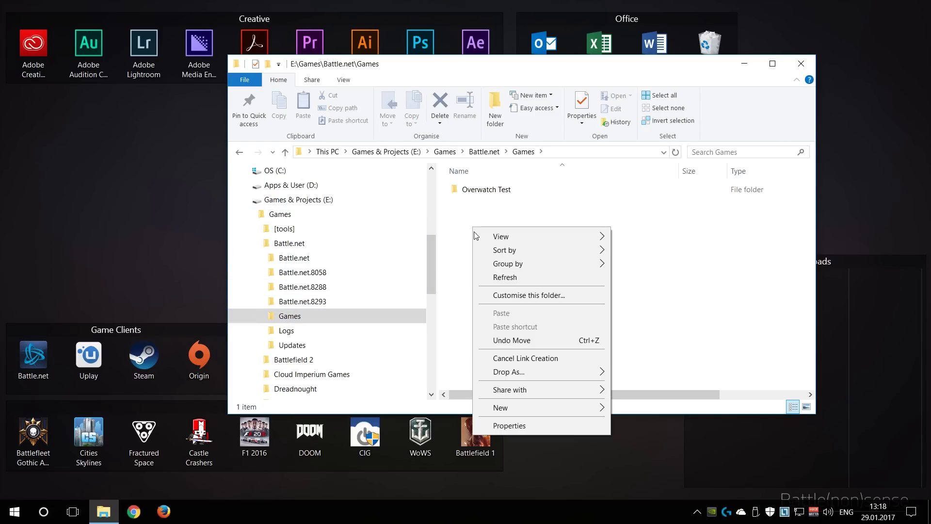
mouse_move(566, 371)
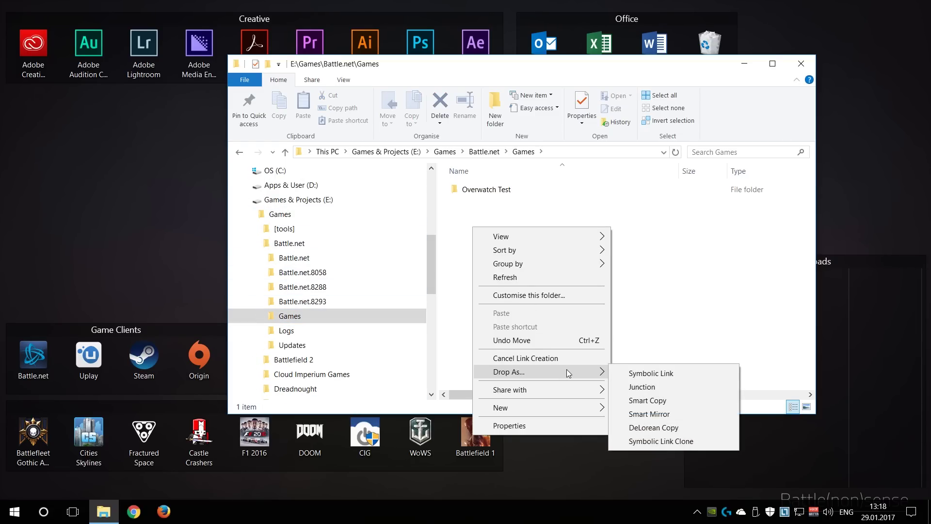
click(658, 376)
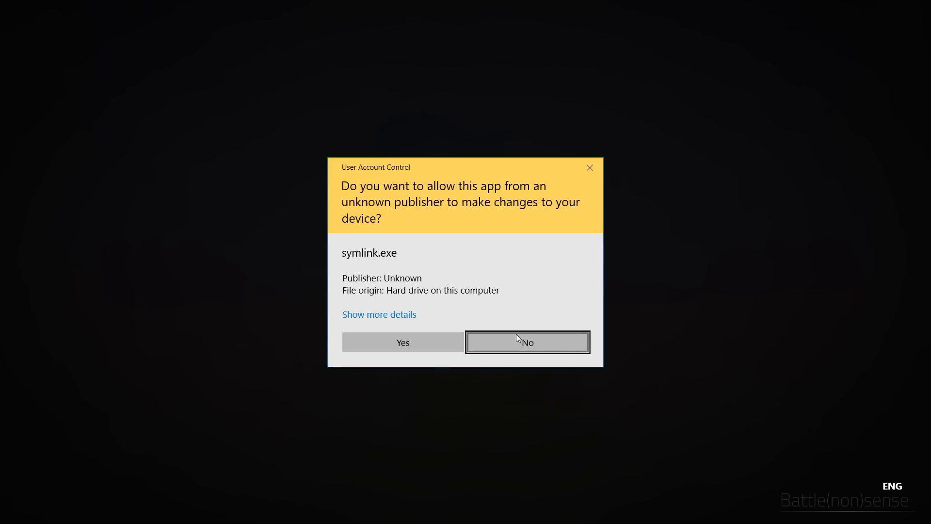
click(433, 347)
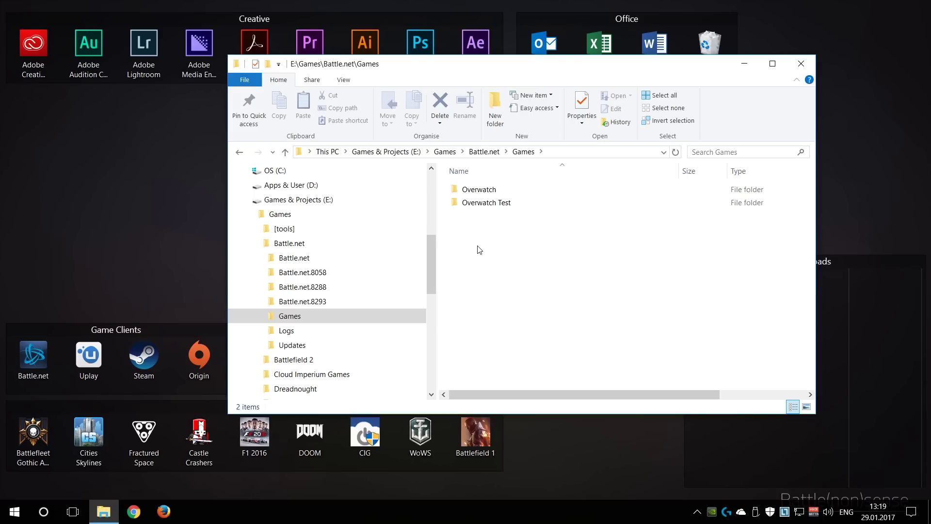
Step: Open the new Overwatch link in the folder tree to verify its target
click(257, 314)
click(267, 331)
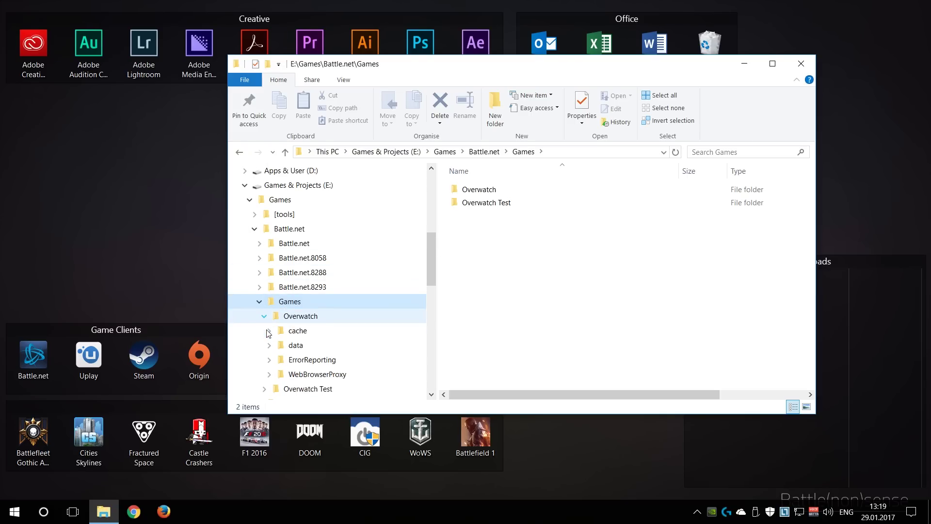
click(301, 302)
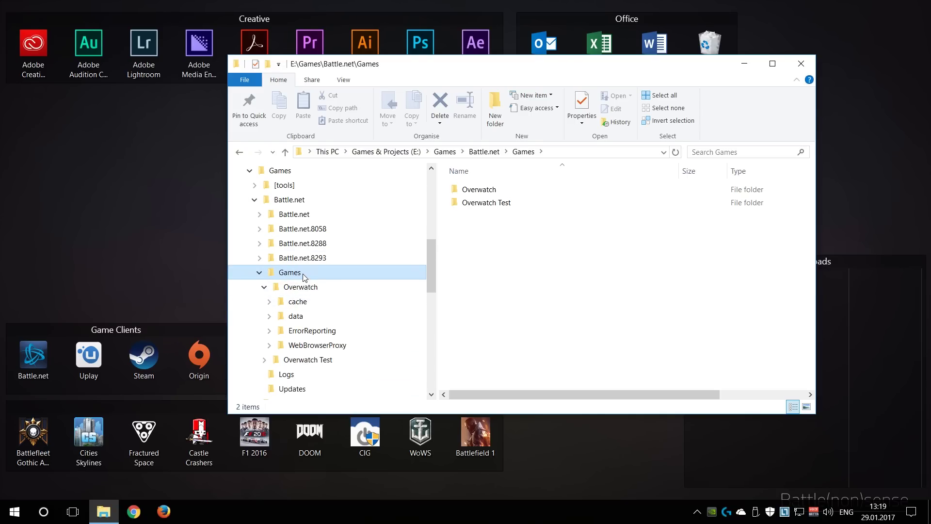
click(300, 287)
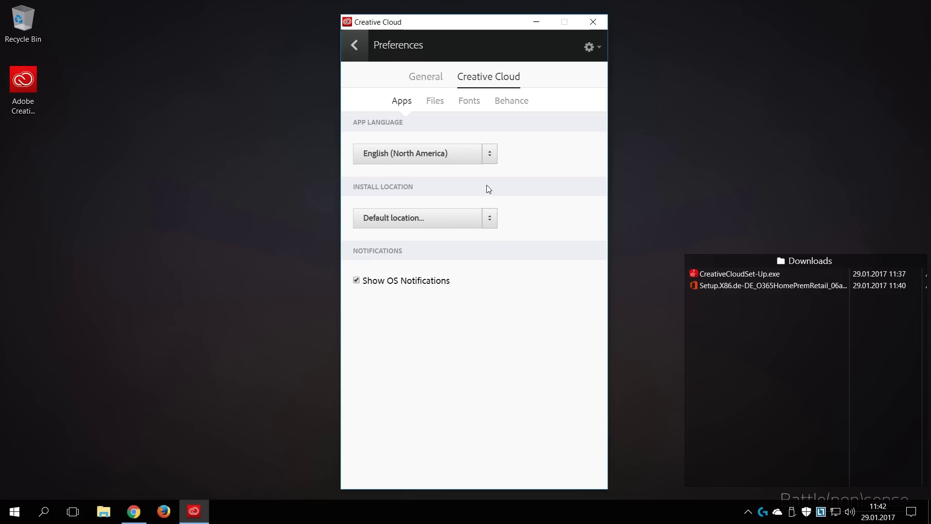
Step: Relocate Creative Cloud Files to the user's folder on Apps & User (D:) and move it
click(490, 217)
click(379, 277)
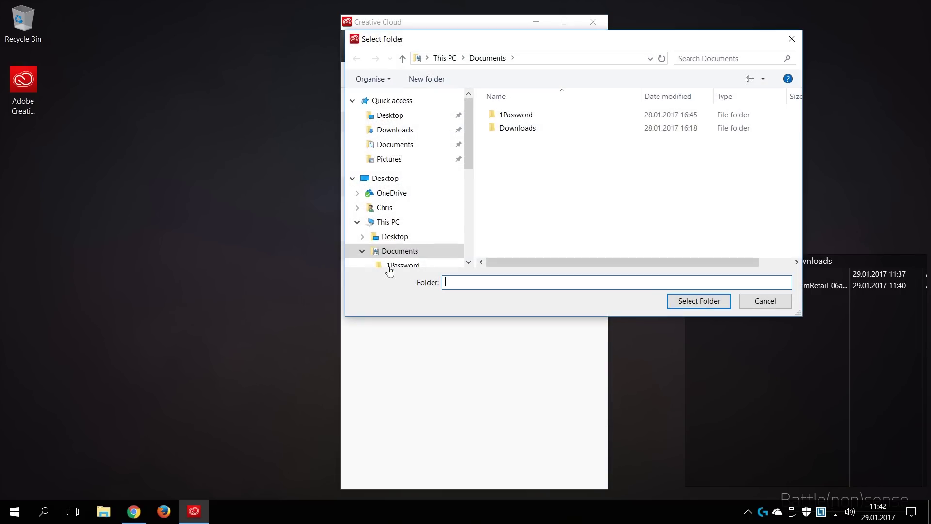
scroll(425, 199, down, 2)
click(362, 188)
scroll(412, 173, down, 2)
click(410, 198)
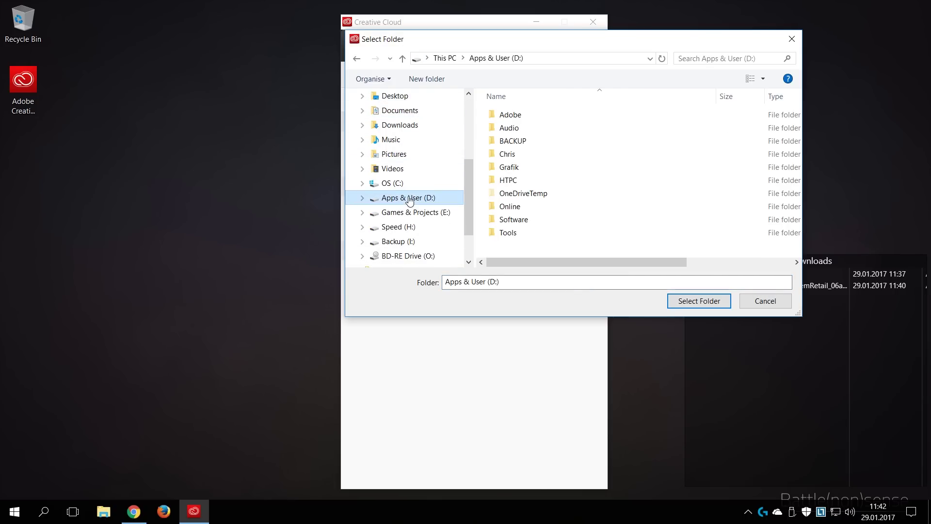
click(509, 116)
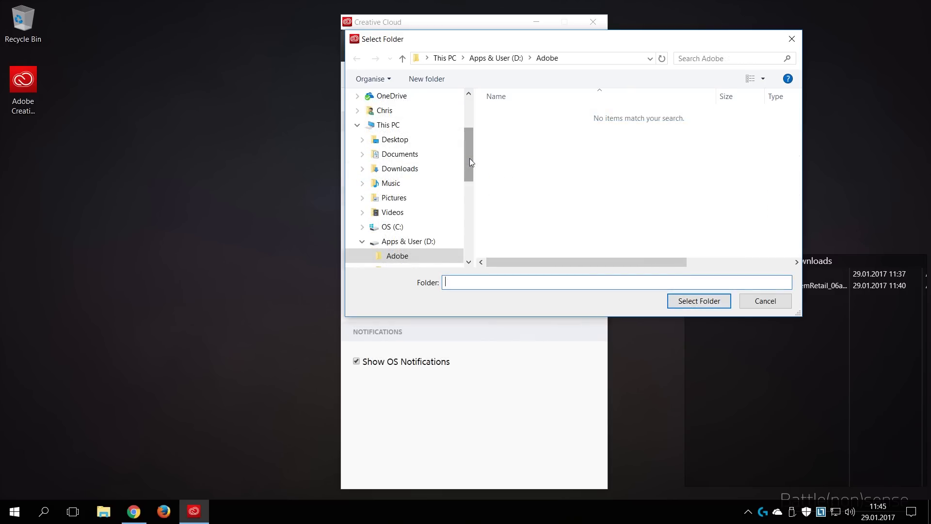
drag(469, 158, 469, 184)
click(397, 212)
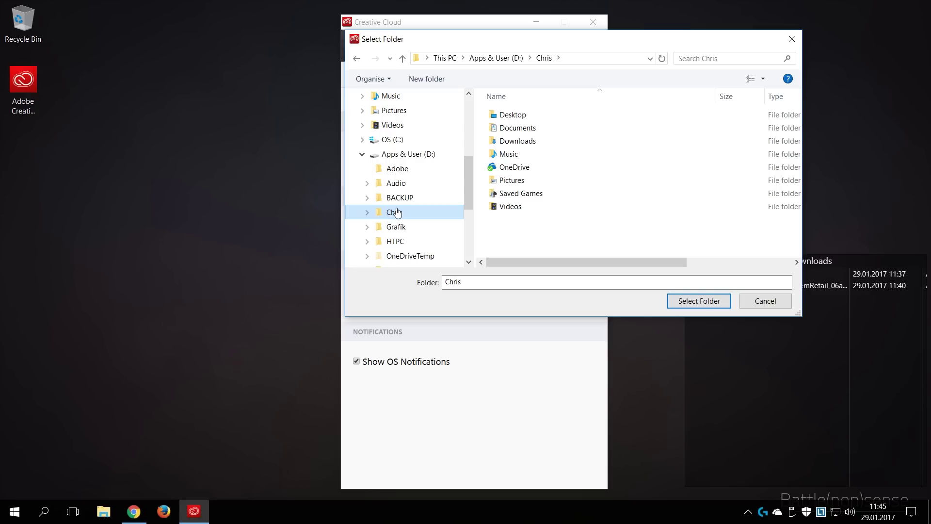
click(702, 300)
click(632, 275)
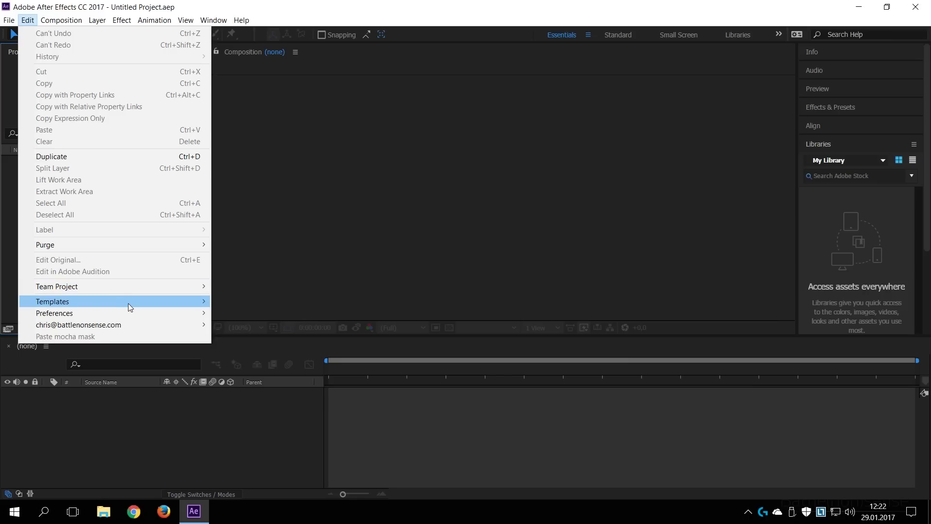
Step: Set After Effects' disk cache folder to C:\Temp\Adobe\AE in Media & Disk Cache preferences
mouse_move(143, 314)
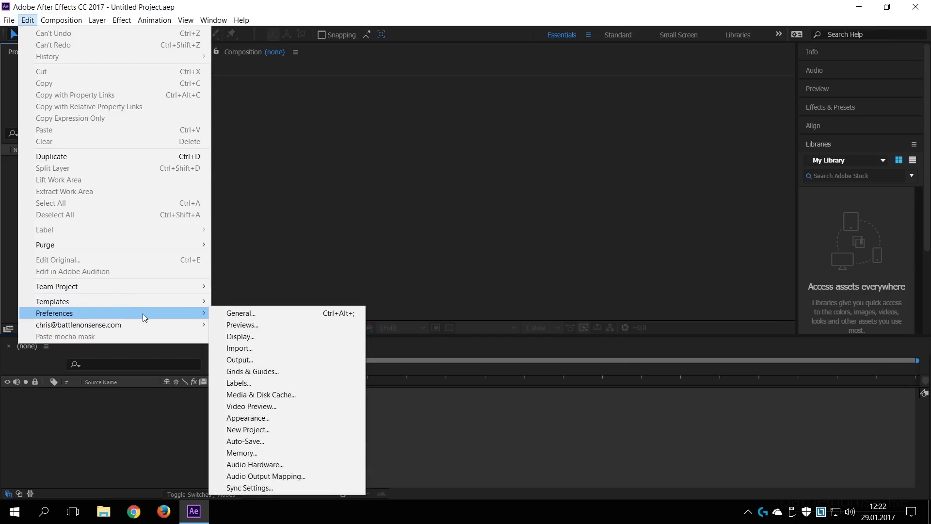
click(275, 394)
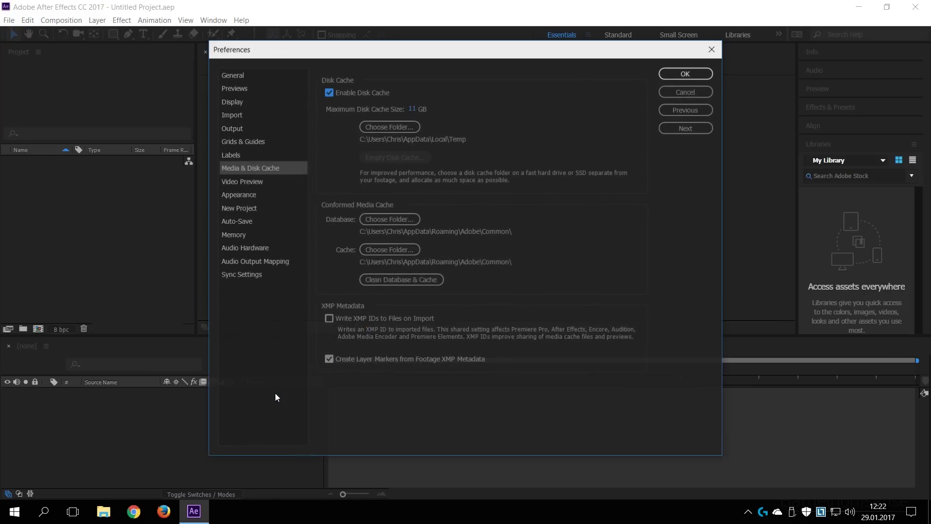
click(383, 127)
scroll(271, 203, down, 10)
click(257, 210)
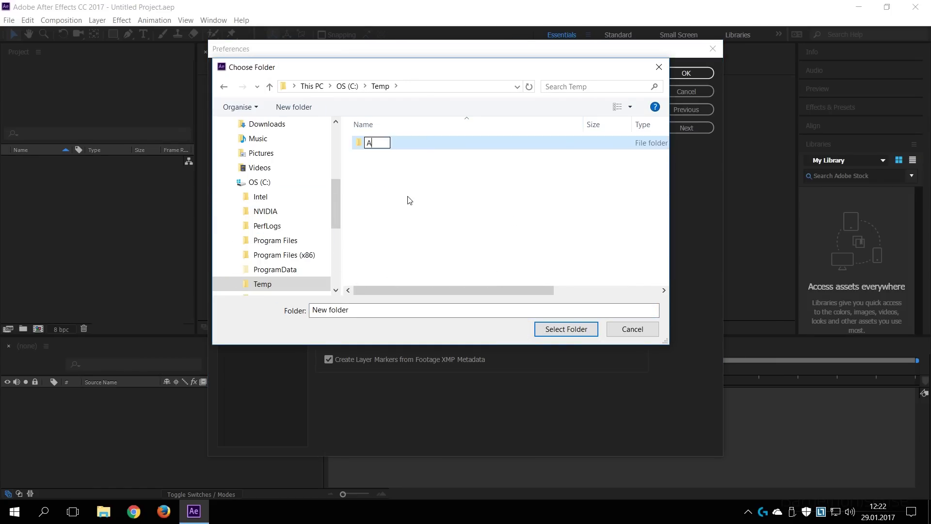
click(557, 327)
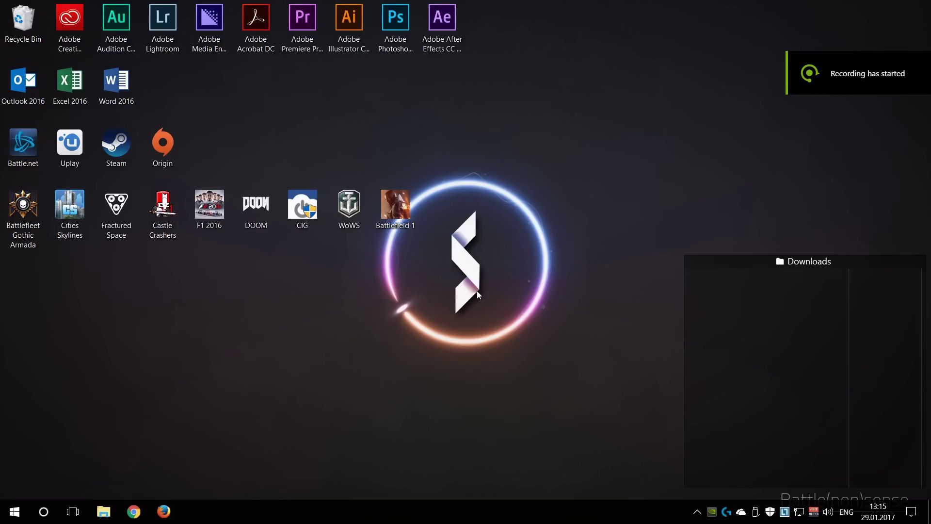
Step: Group the game icons into a 'Games' fence and the launchers into 'Game Clients', both moved down
drag(493, 271, 13, 182)
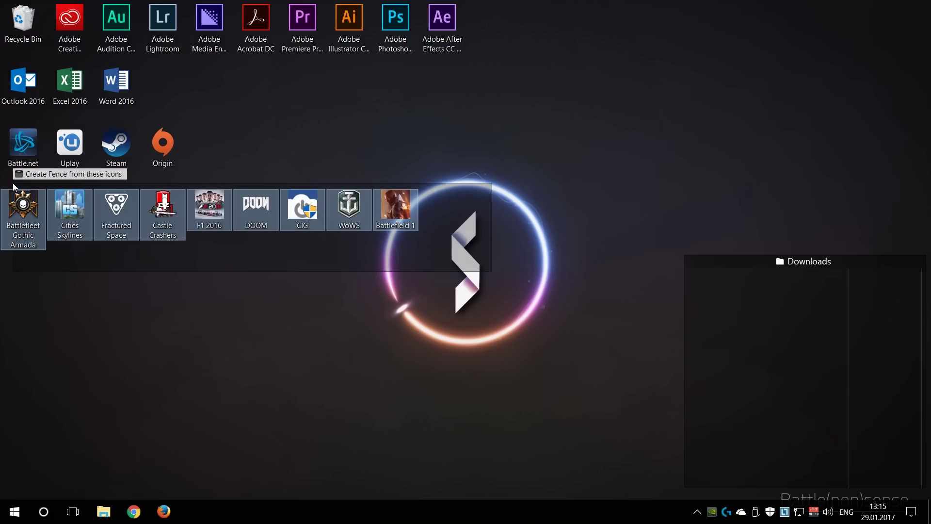
click(41, 174)
text(Games)
key(Return)
drag(284, 209, 34, 123)
click(34, 122)
text(Game Clients)
drag(183, 118, 183, 331)
Step: Create a narrow 'Office' fence with Outlook, Excel, Word and Recycle Bin at the top right
drag(259, 141, 34, 74)
click(34, 68)
text(Office)
key(Return)
drag(289, 91, 242, 90)
drag(23, 19, 201, 101)
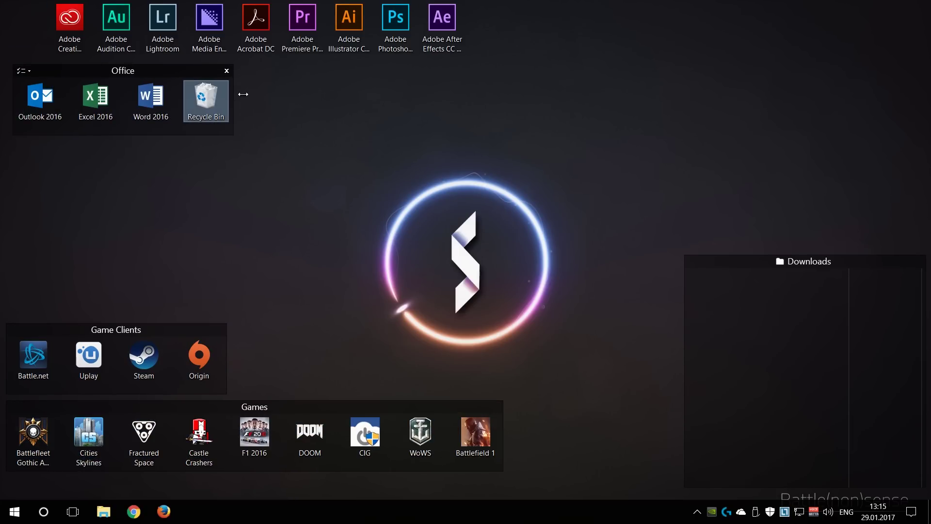
drag(124, 71, 574, 117)
Step: Group the Adobe program icons into a 'Creative' fence placed across the top
drag(475, 61, 49, 4)
click(49, 4)
text(Creative)
key(Return)
drag(574, 116, 586, 34)
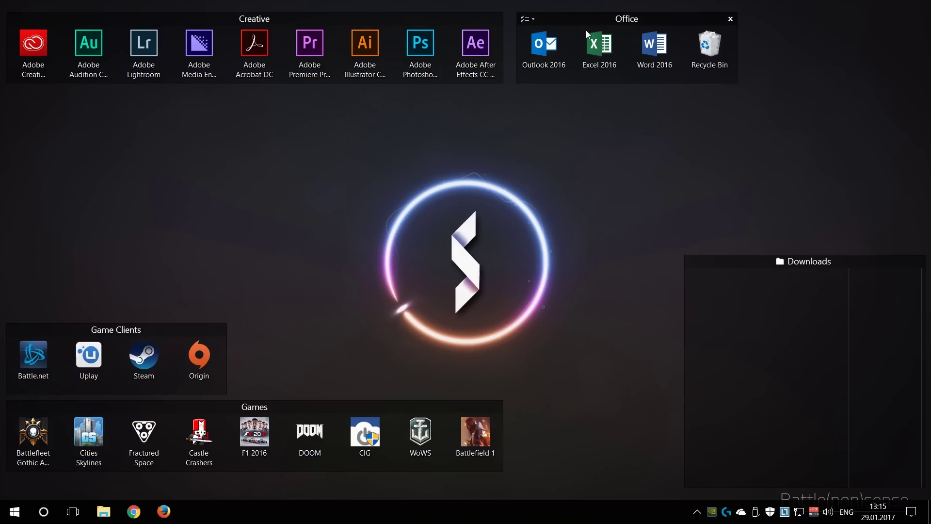
Step: Exclude the Downloads fence from quick-hide, then double-click the desktop to hide the other fences
double_click(342, 150)
double_click(562, 239)
click(694, 261)
mouse_move(713, 302)
click(637, 379)
double_click(522, 202)
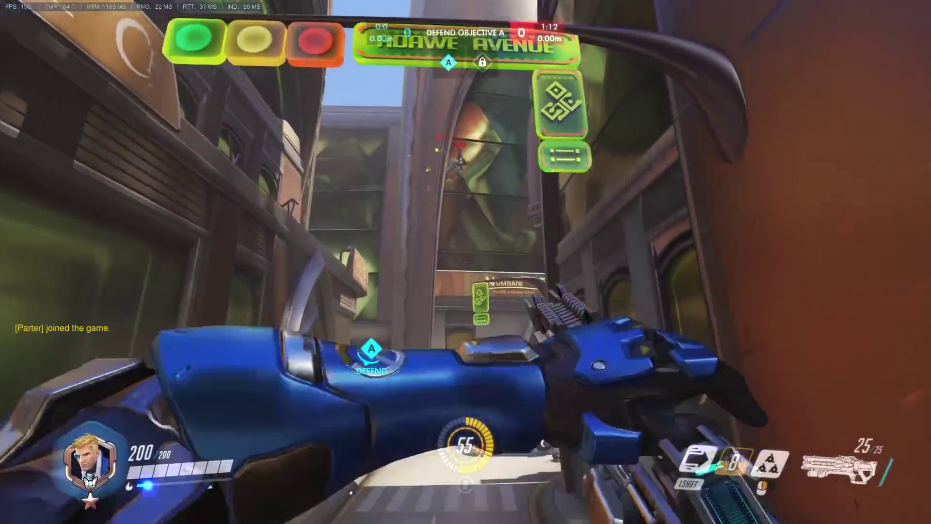
Step: As Soldier: 76, advance past the payload, eliminating enemies and reloading, then sprint toward the stairs
click(466, 262)
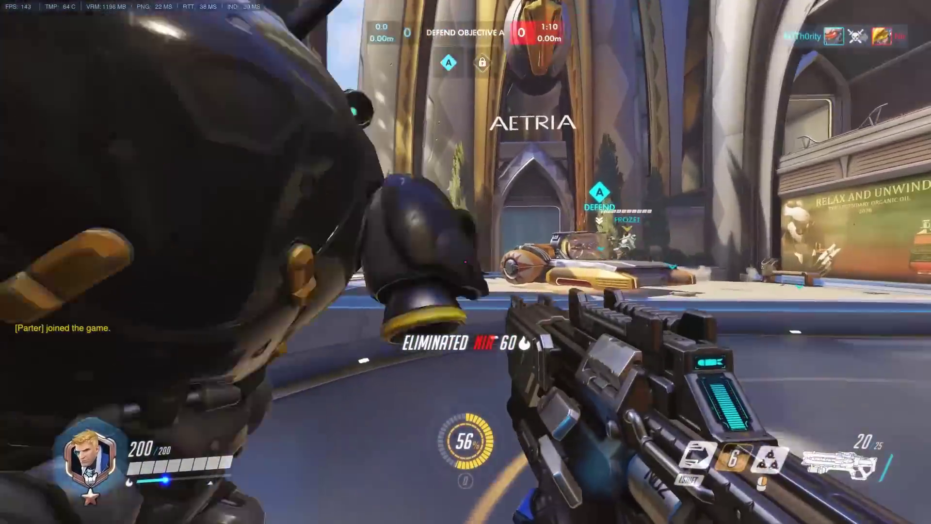
key(w)
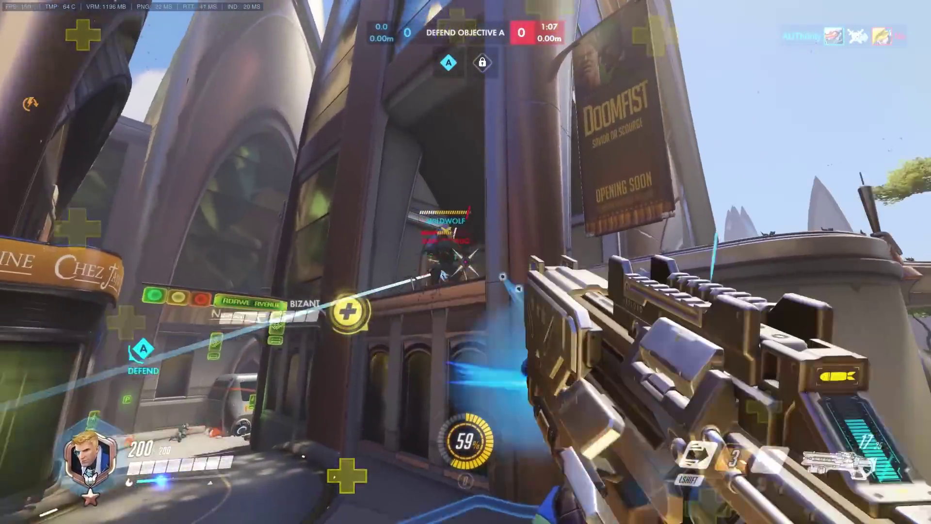
click(465, 261)
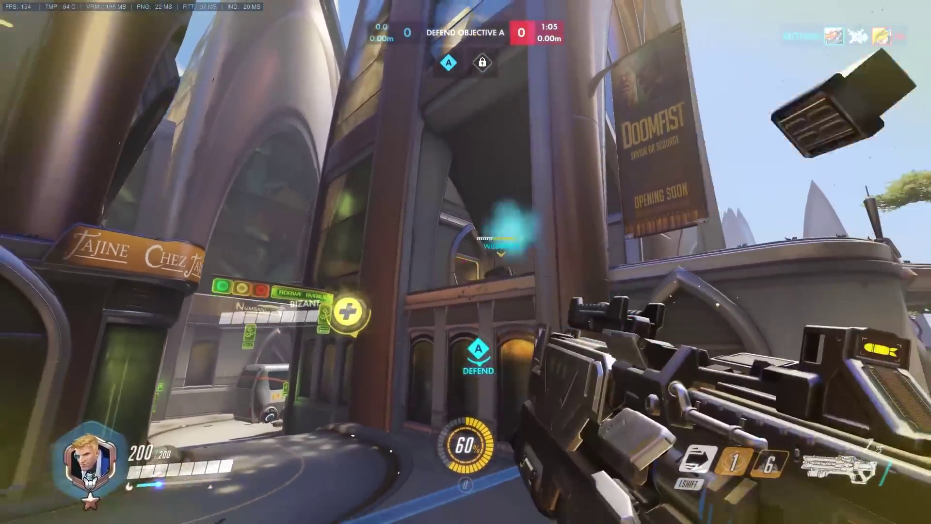
key(r)
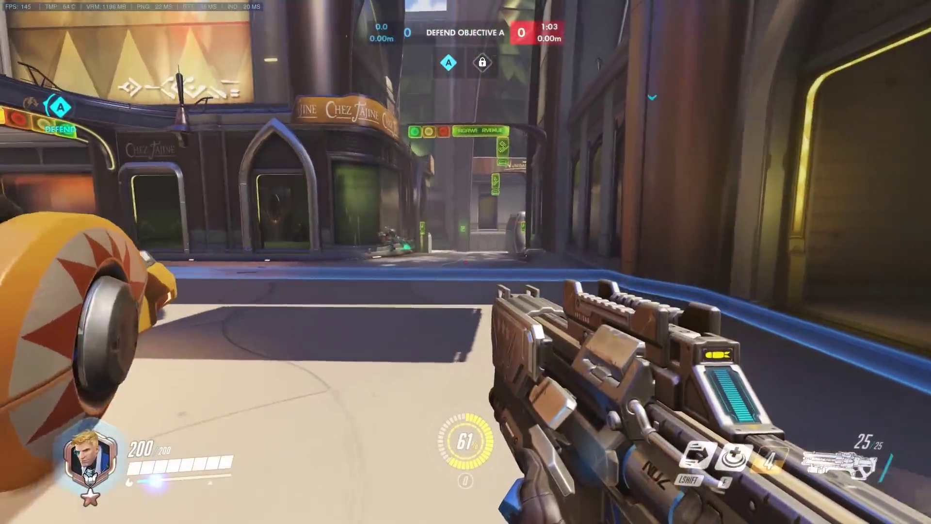
click(466, 262)
click(466, 262)
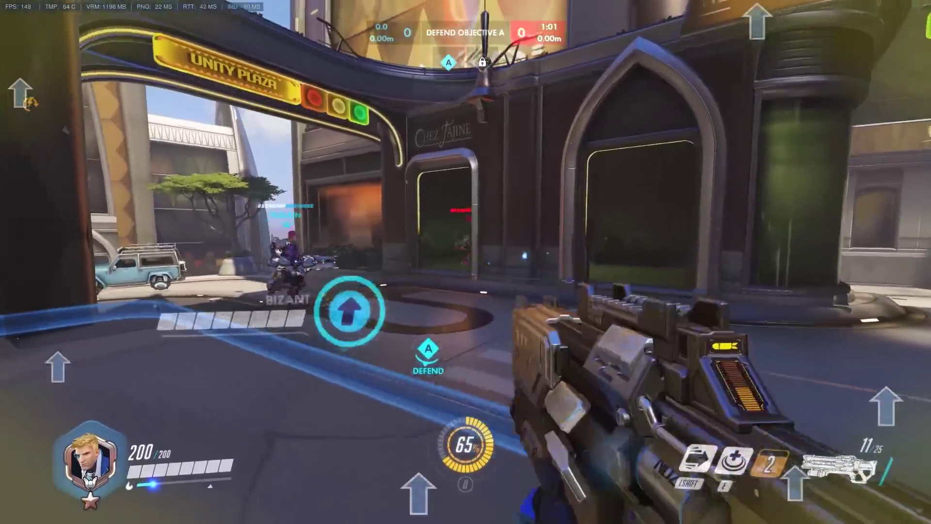
click(466, 262)
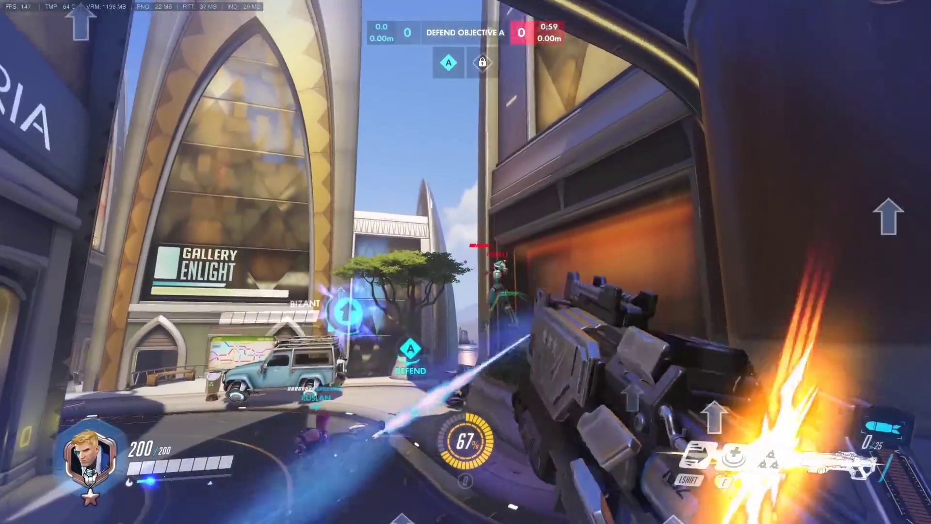
click(466, 262)
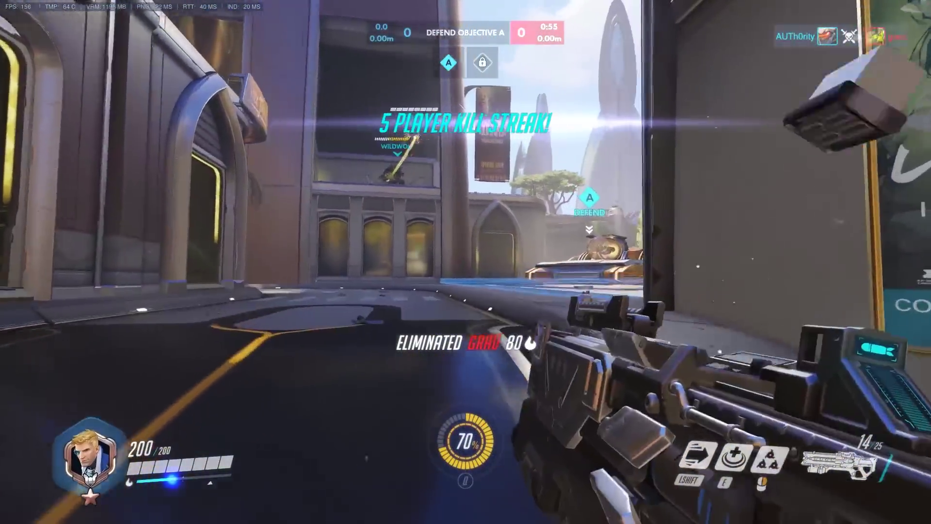
key(r)
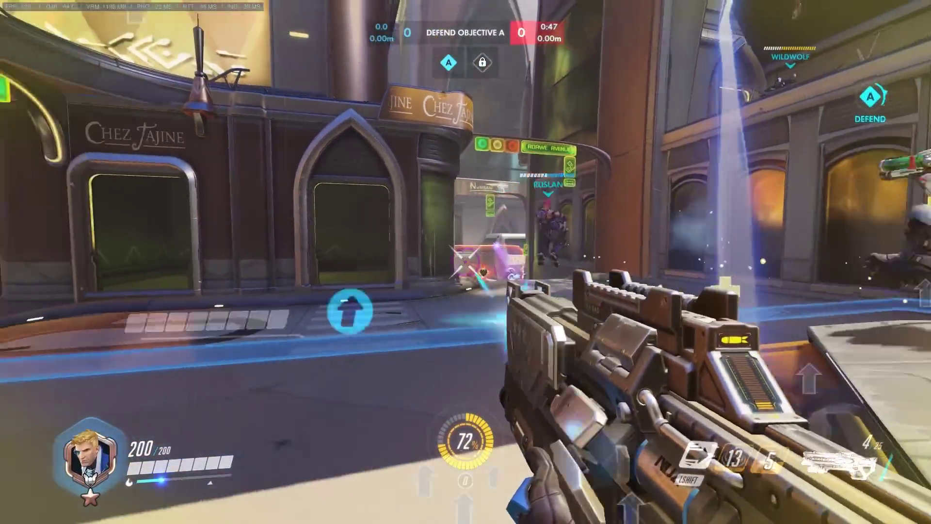
key(r)
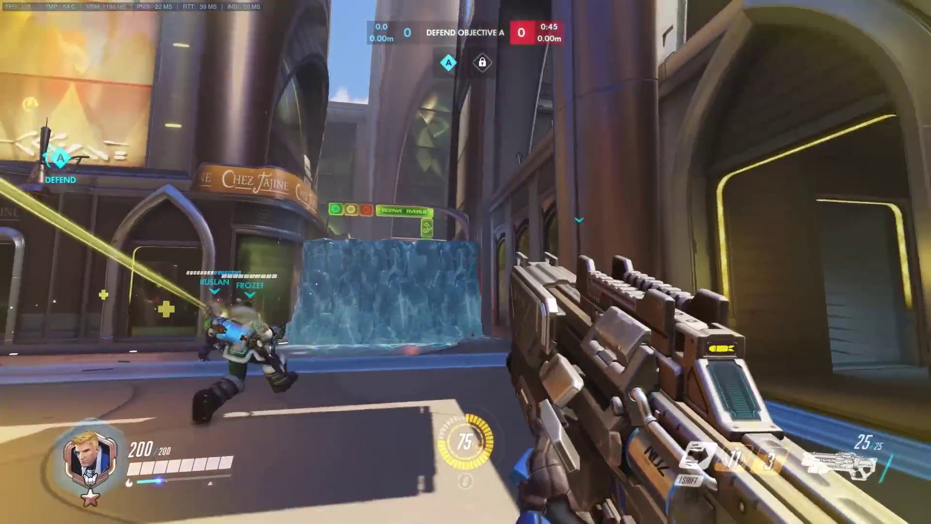
key(shift)
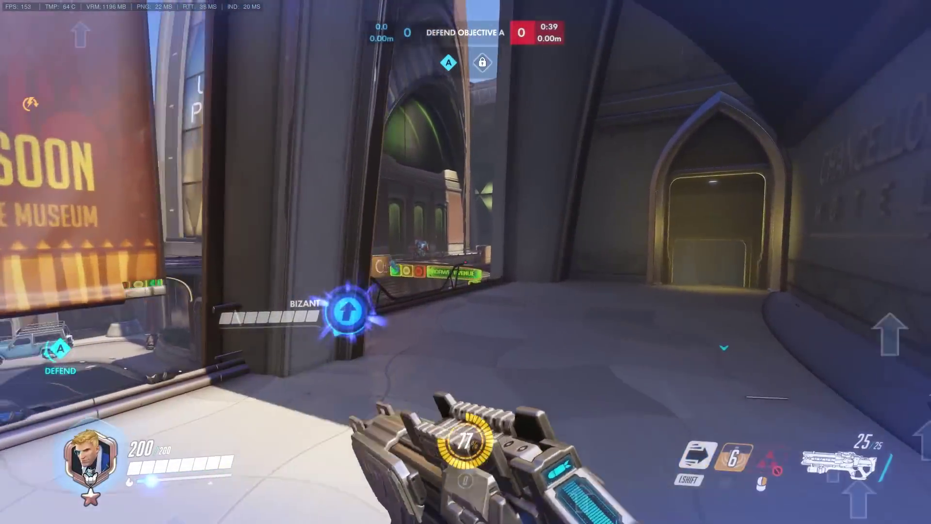
Step: Fire a rocket, take down enemies near the objective, then drop in and place a biotic field
right_click(466, 262)
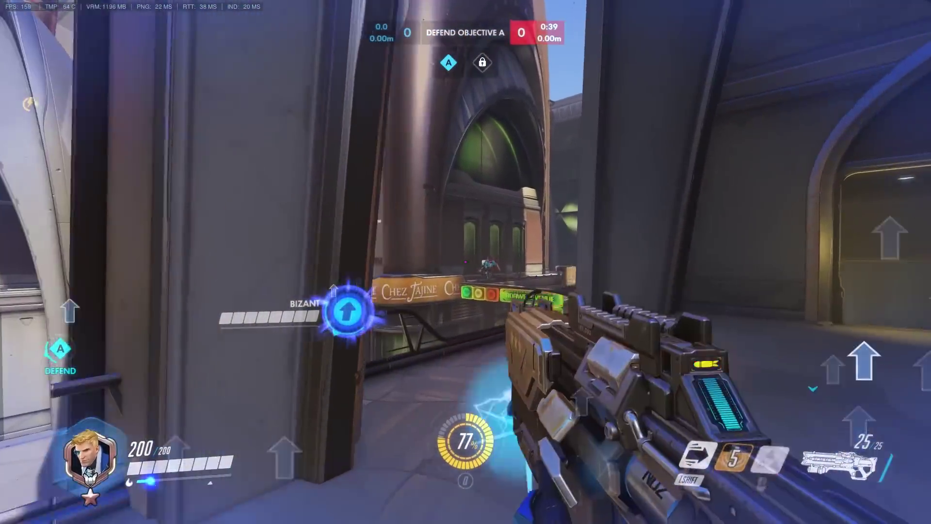
click(466, 262)
key(r)
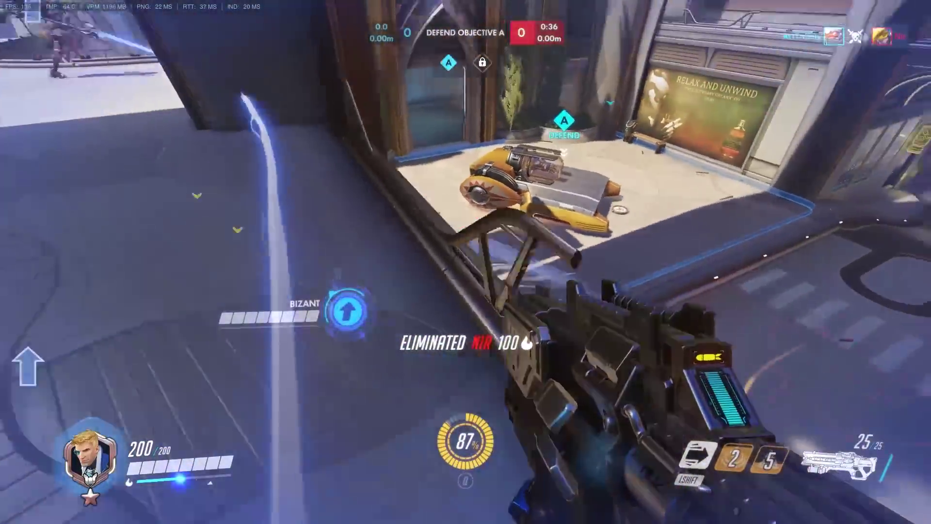
click(465, 262)
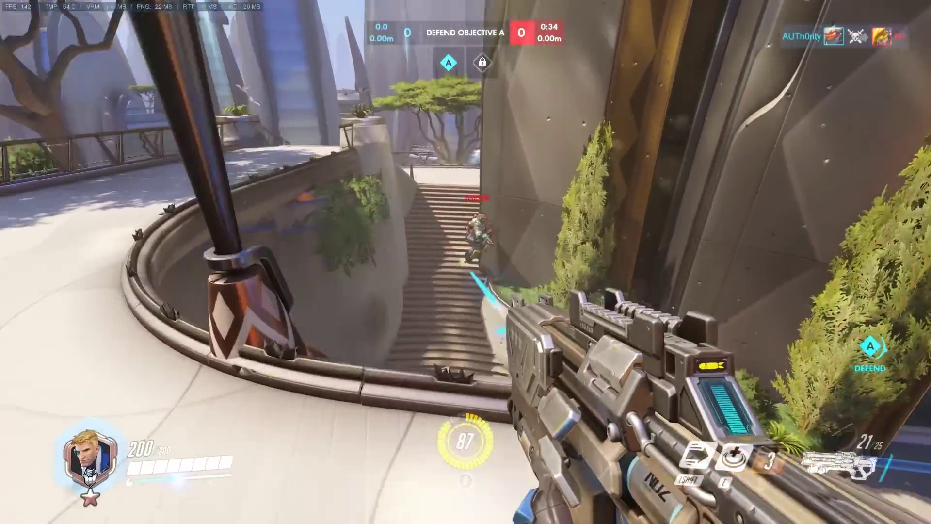
click(465, 262)
click(465, 262)
key(w)
key(shift)
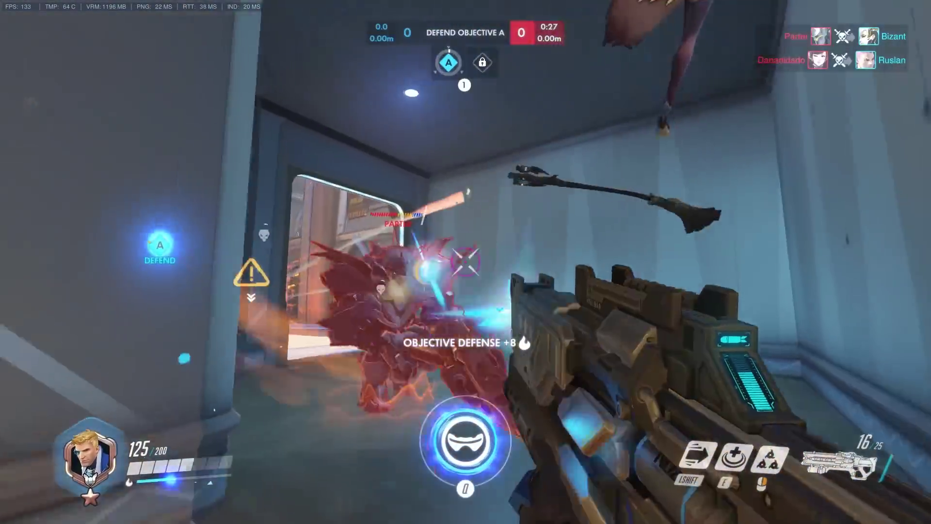
click(466, 261)
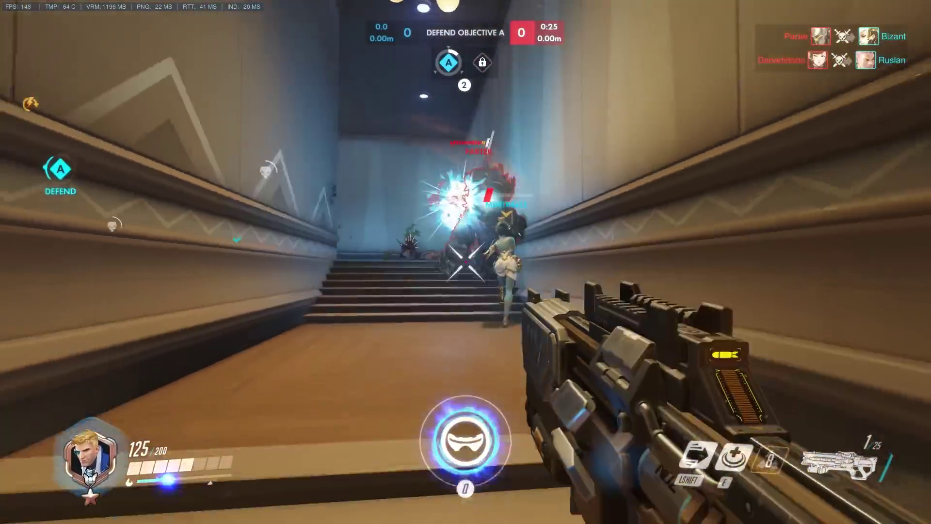
key(e)
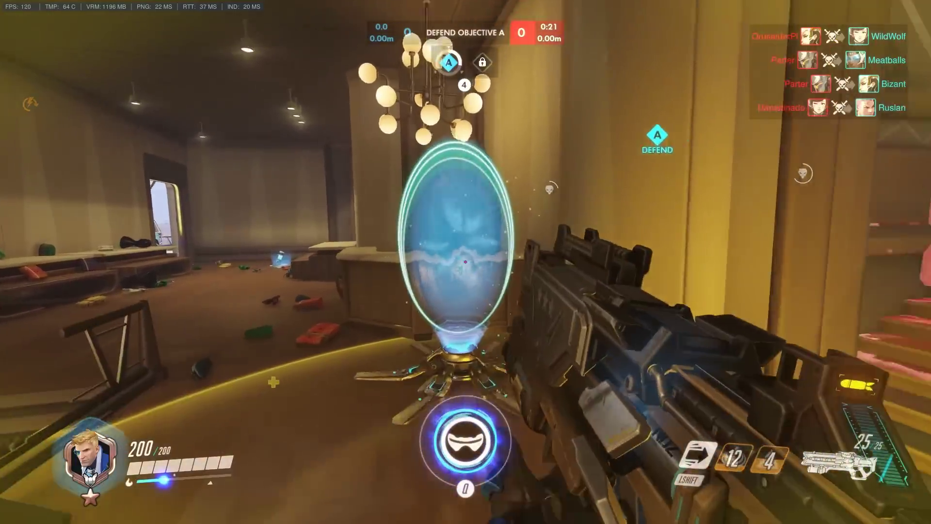
click(466, 262)
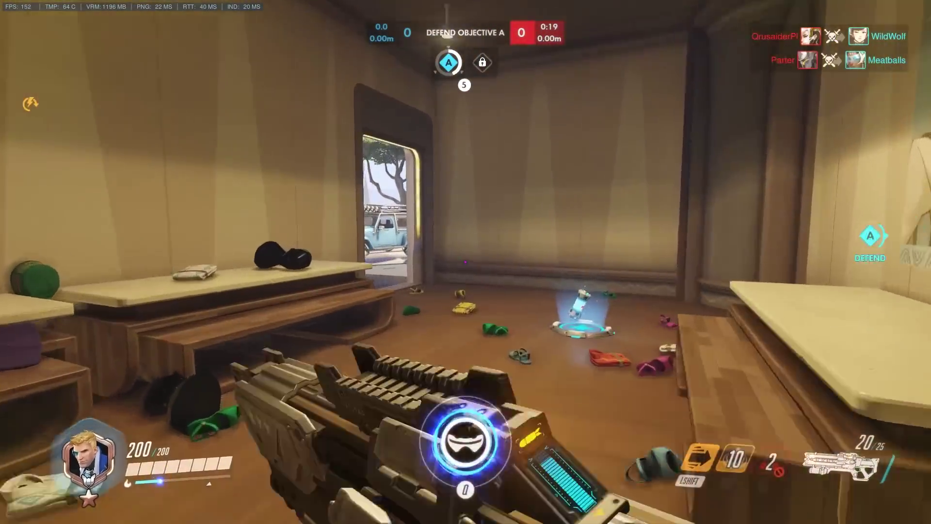
Step: Push onto the street with Tactical Visor, fight on point A until death, then spectate a teammate
key(w)
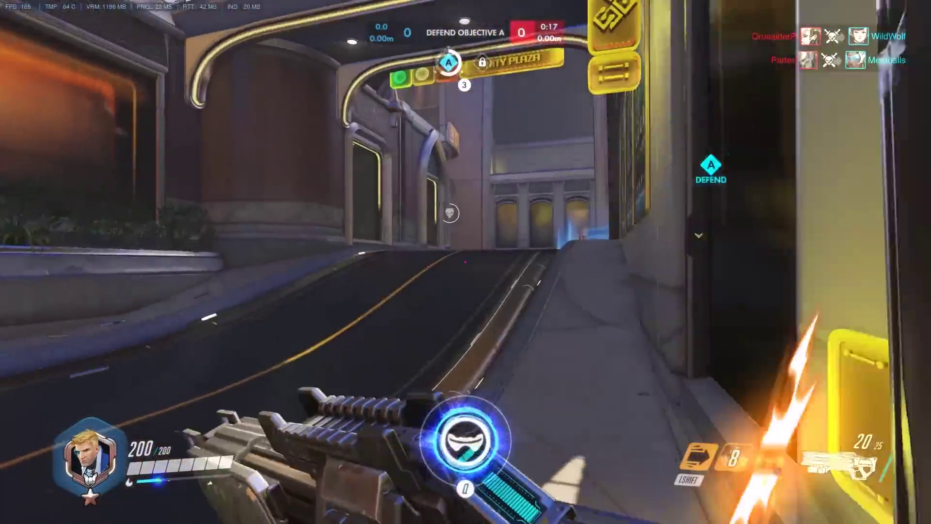
key(w)
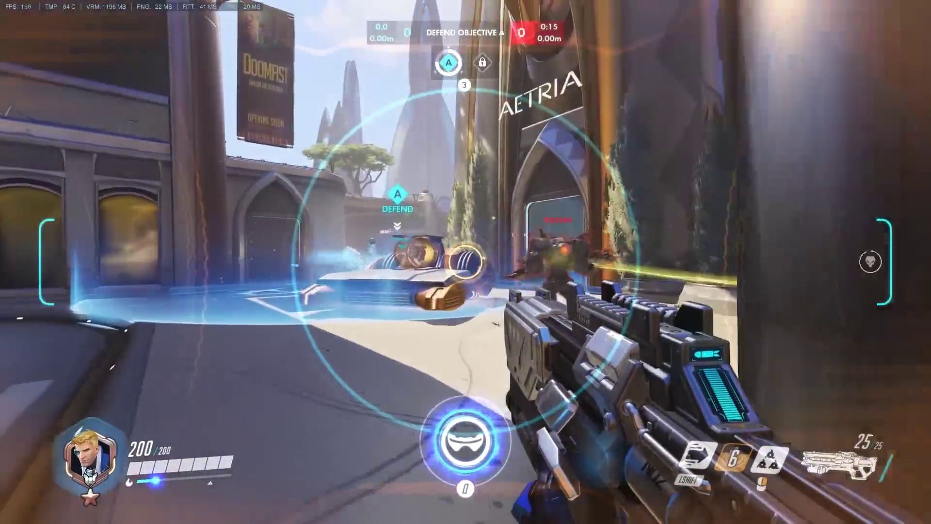
key(q)
click(465, 262)
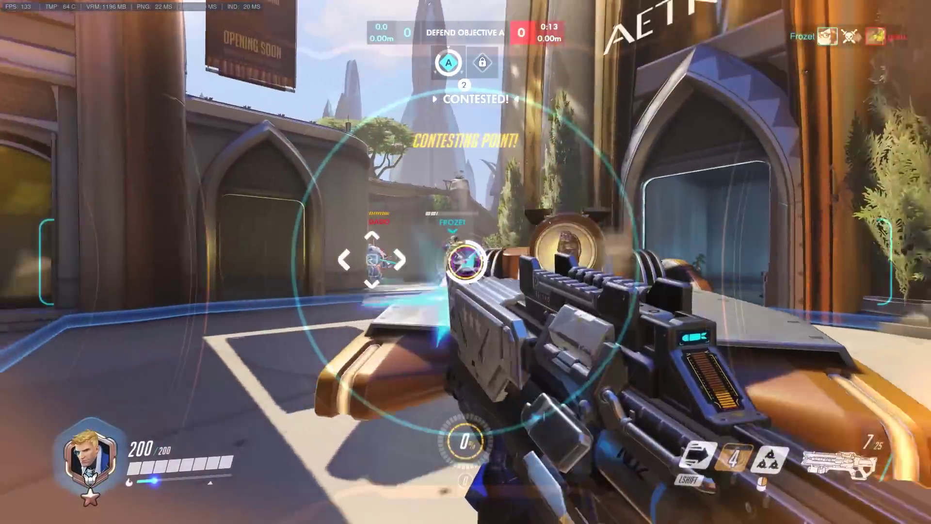
key(r)
click(466, 262)
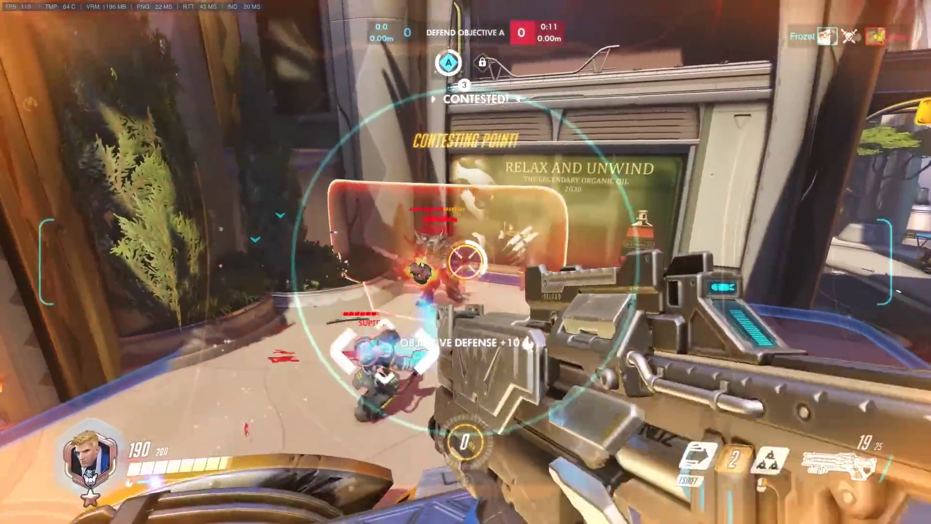
click(465, 261)
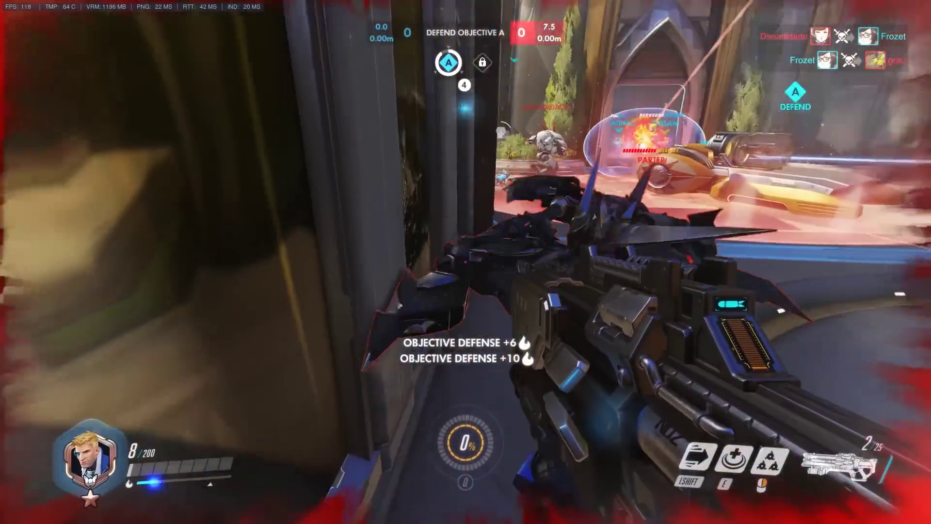
key(Tab)
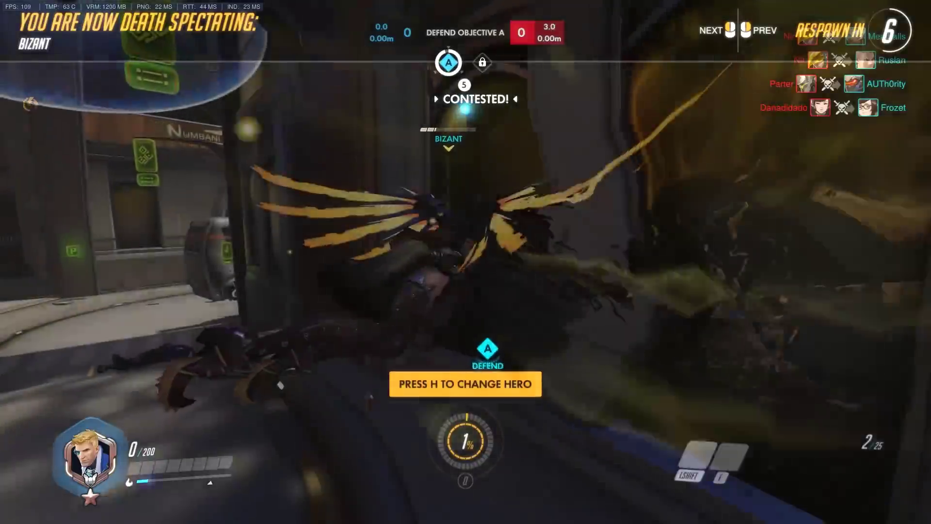
click(465, 262)
Step: Cycle through spectated teammates and check the team scoreboard while awaiting respawn
click(466, 262)
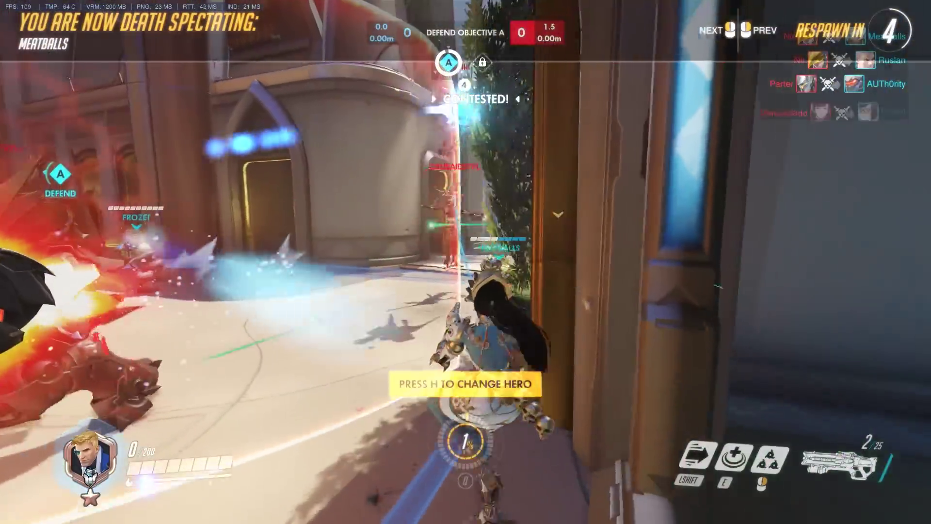
click(465, 262)
key(Tab)
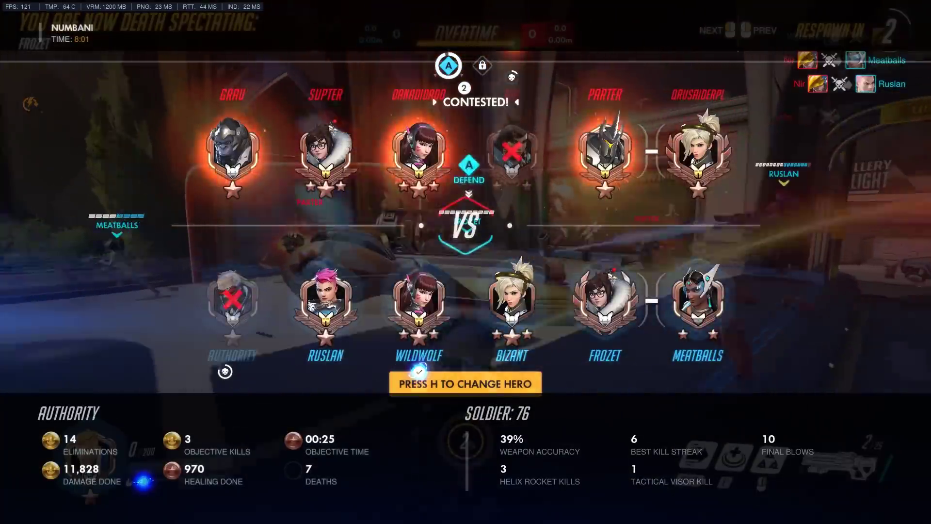
click(465, 262)
click(466, 261)
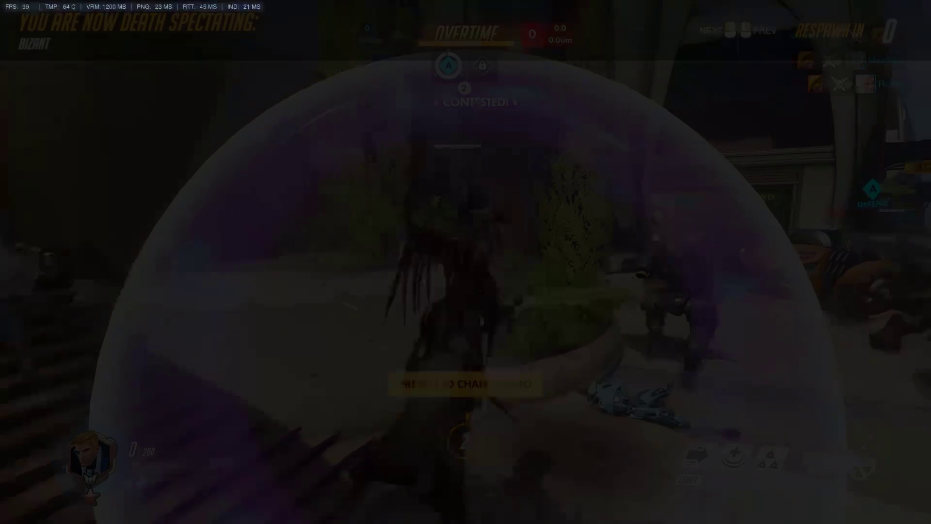
Step: After respawning, sprint out of spawn and down the street toward AETRIA and point A
key(w)
key(shift)
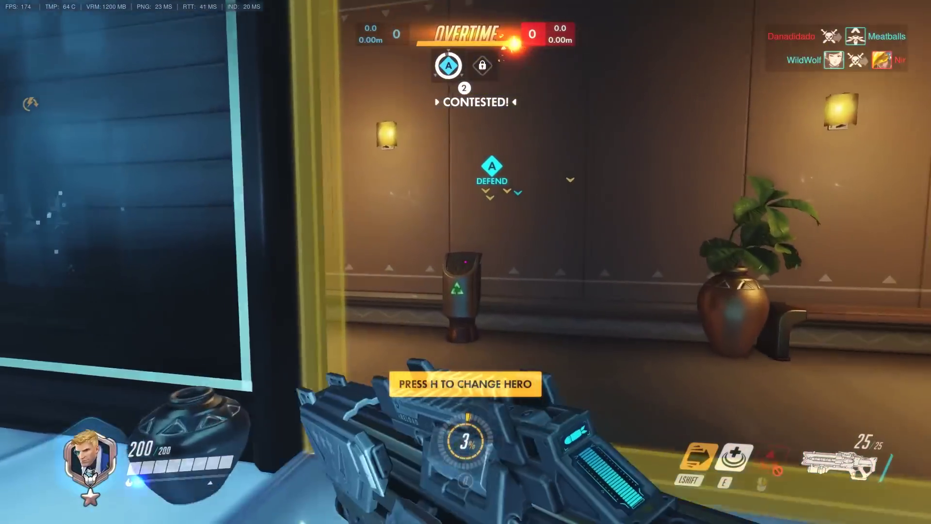
key(w)
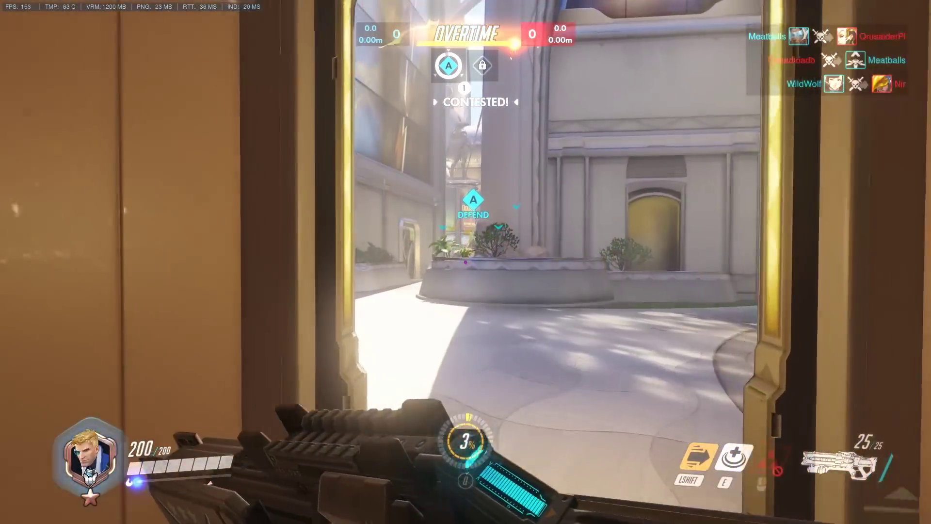
key(w)
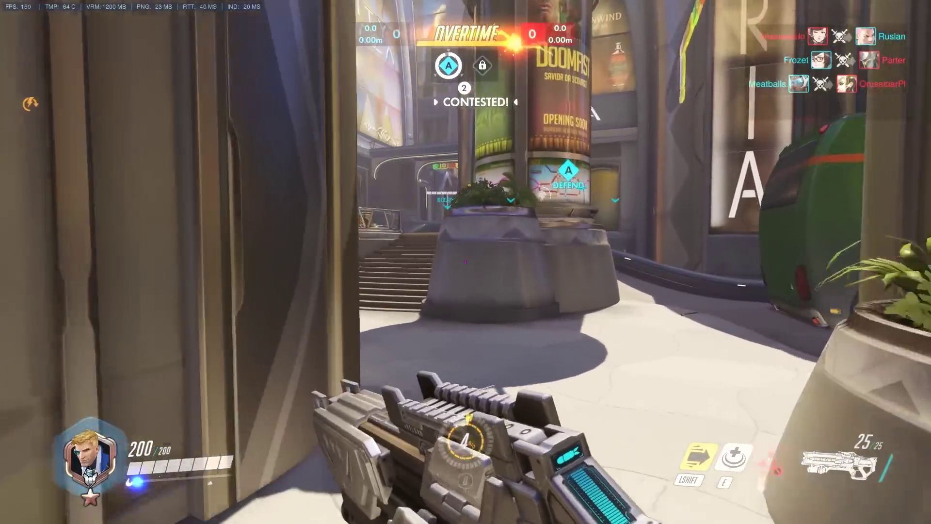
key(w)
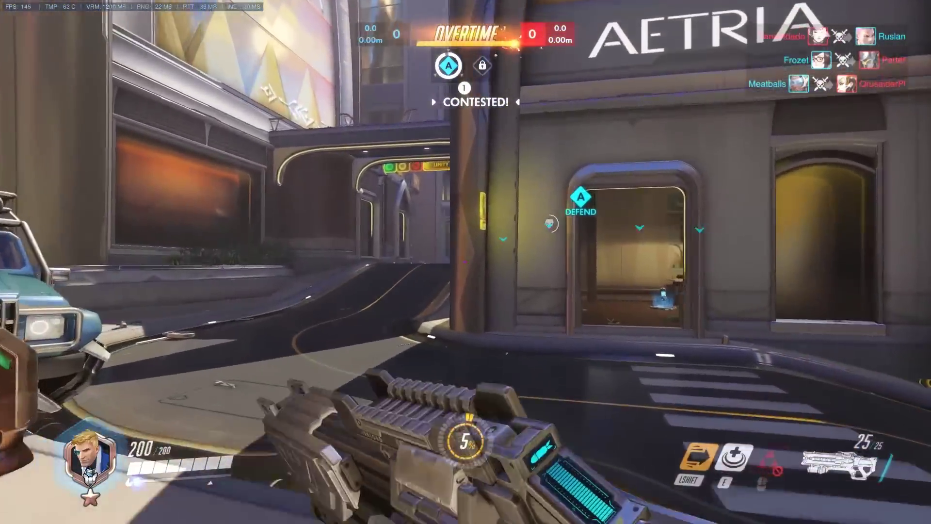
key(w)
key(w)
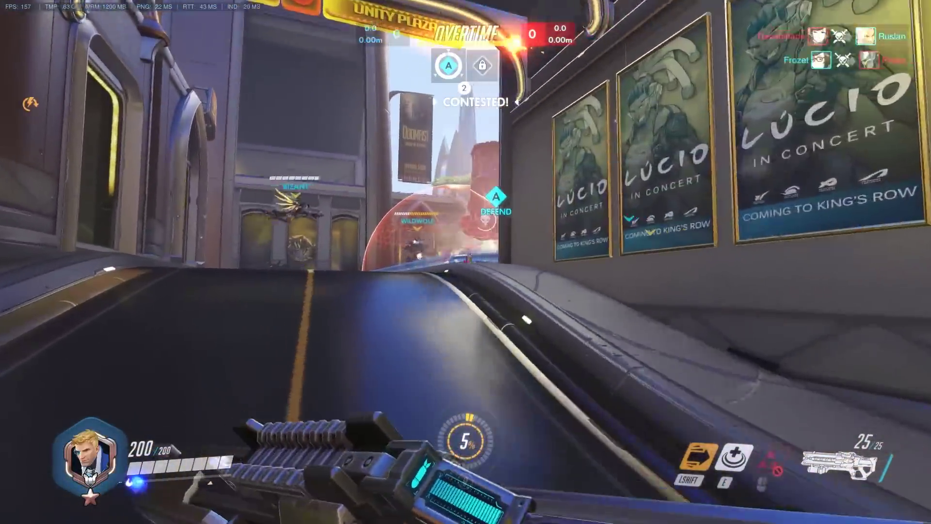
key(w)
Step: Place a biotic field on the point, eliminate two enemies, then bring up the communication wheel
click(466, 261)
key(e)
click(466, 262)
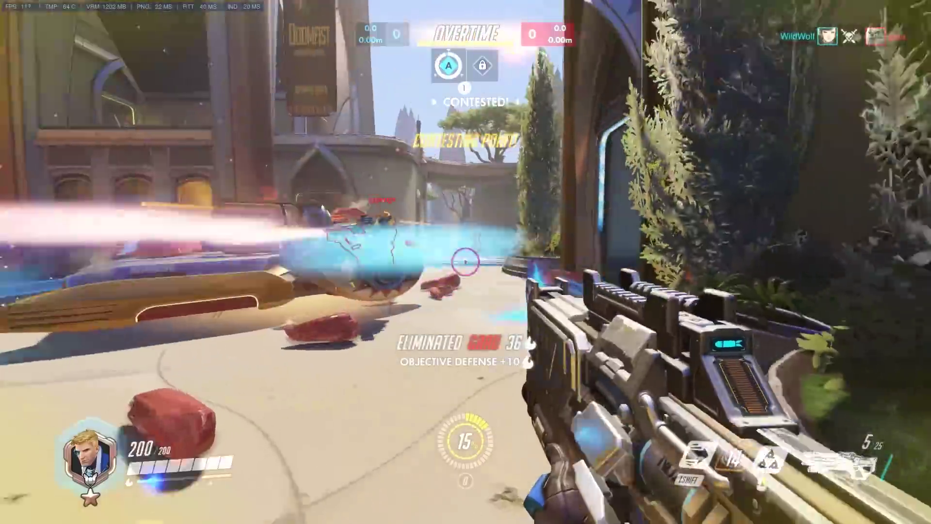
click(466, 262)
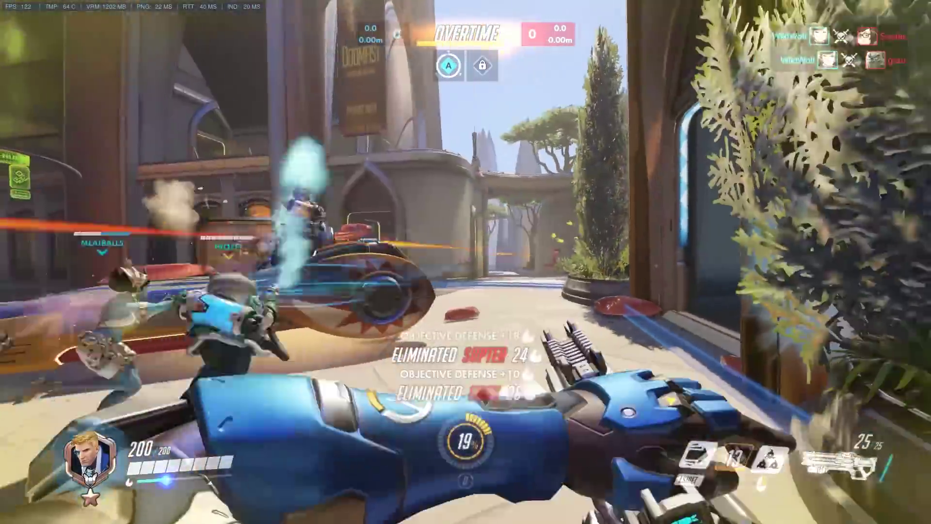
key(shift)
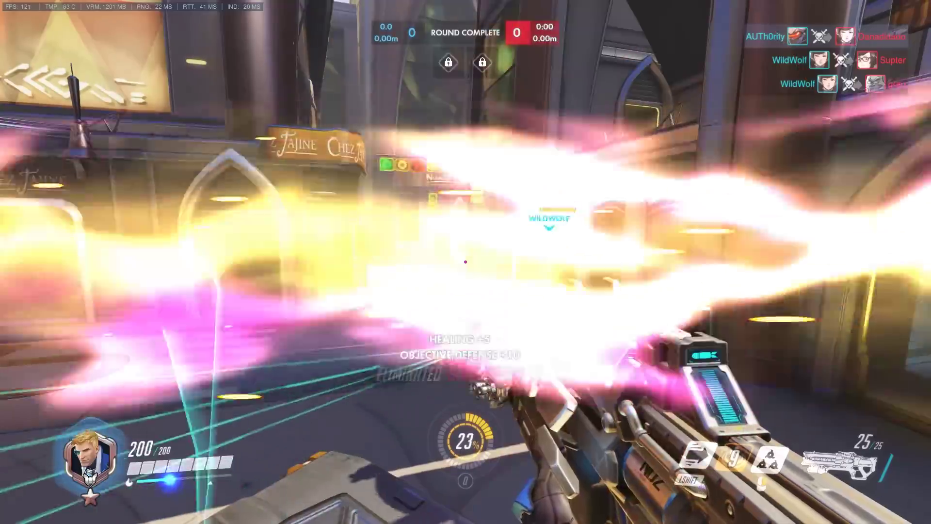
key(c)
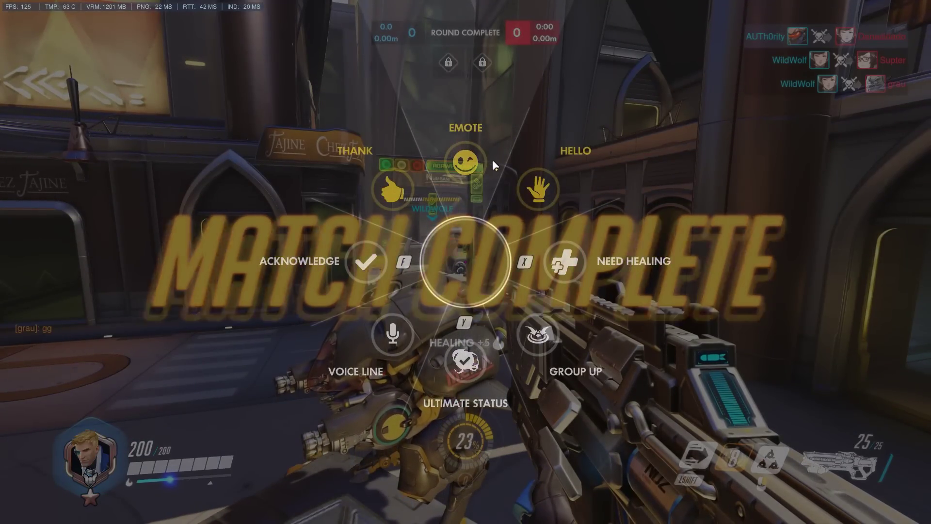